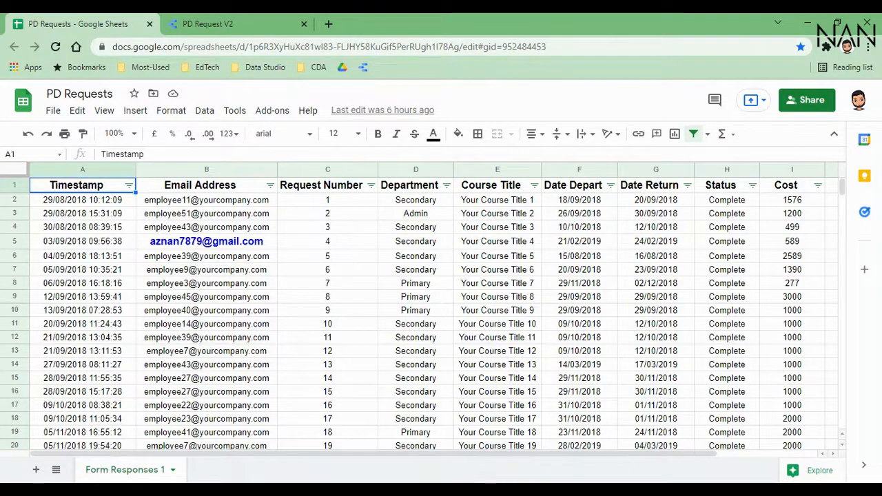
- Switch to the PD Request V2 dashboard and examine the options of its Requestor and Approval Status filters
{"action": "left_click", "coordinate": [238, 24]}
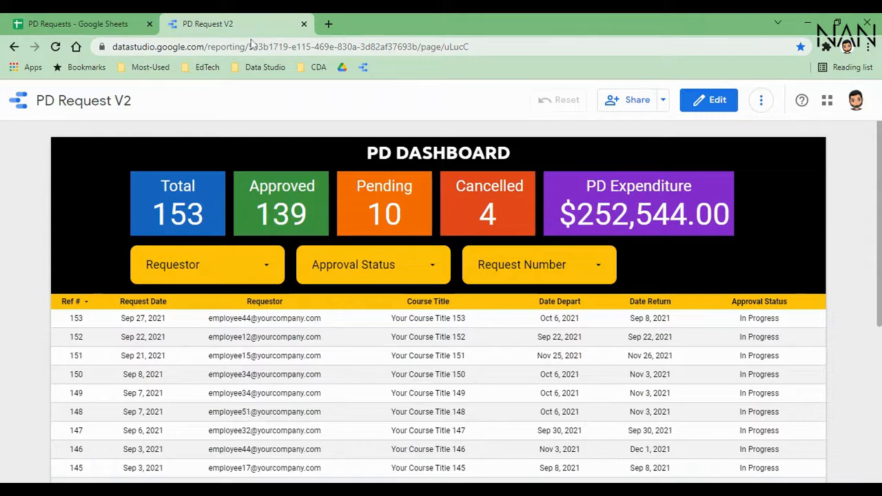
{"action": "left_click", "coordinate": [159, 269]}
{"action": "left_click", "coordinate": [86, 215]}
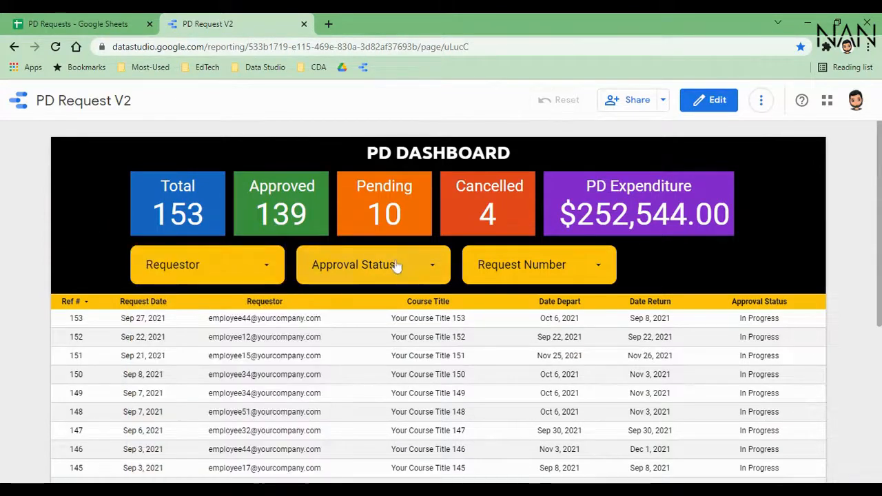
{"action": "left_click", "coordinate": [371, 266]}
{"action": "left_click", "coordinate": [97, 220]}
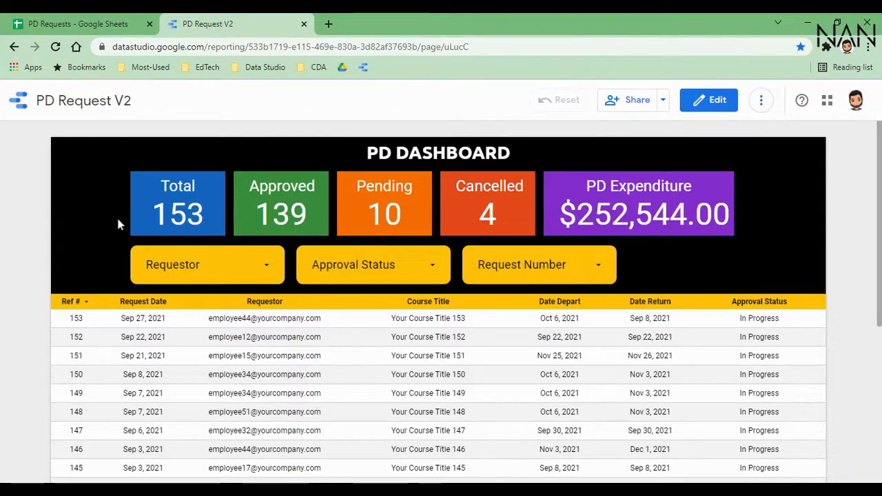
- Open datastudio.google.com in a new browser tab and start a blank report
{"action": "left_click", "coordinate": [329, 26]}
{"action": "type", "text": "dat"}
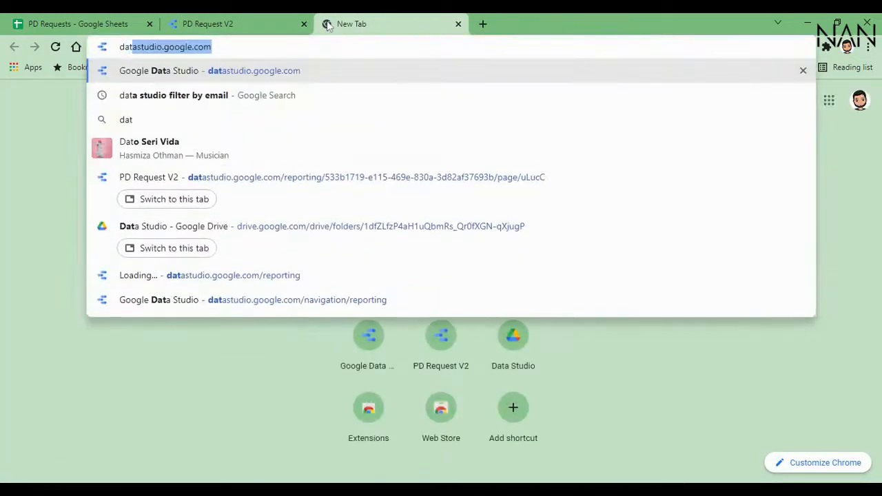
{"action": "key", "text": "Right"}
{"action": "key", "text": "Return"}
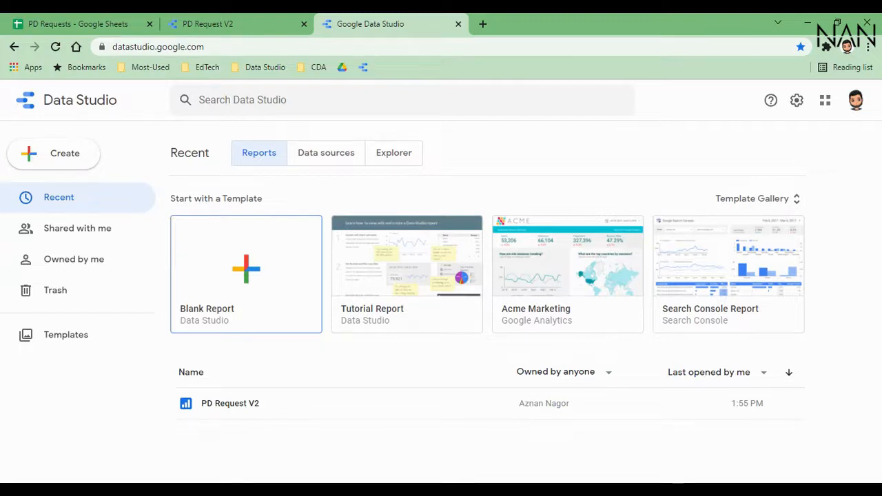
{"action": "left_click", "coordinate": [258, 259]}
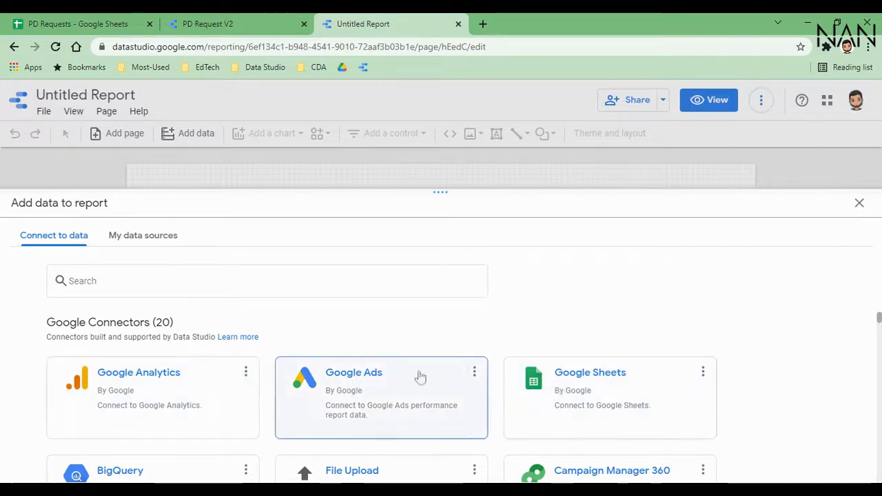
- Connect the report to the Form Responses 1 worksheet of the PD Requests spreadsheet through the Google Sheets connector
{"action": "scroll", "coordinate": [319, 374], "scroll_direction": "down", "scroll_amount": 1}
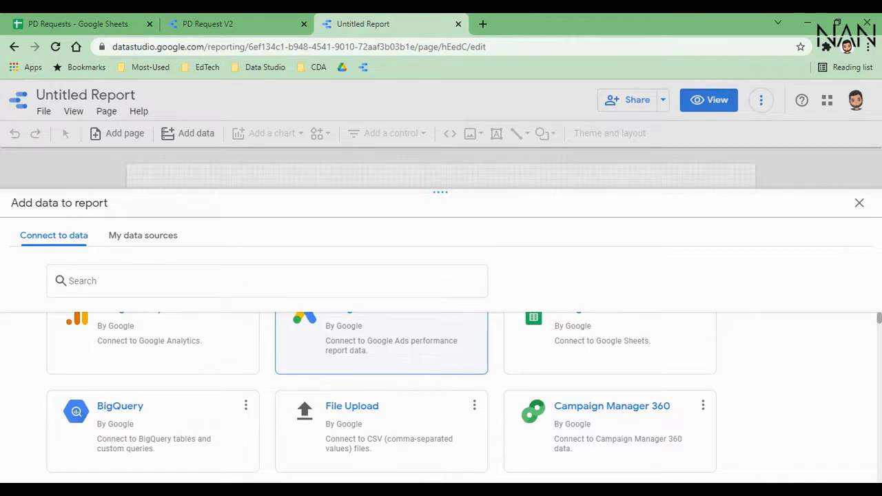
{"action": "scroll", "coordinate": [318, 369], "scroll_direction": "up", "scroll_amount": 2}
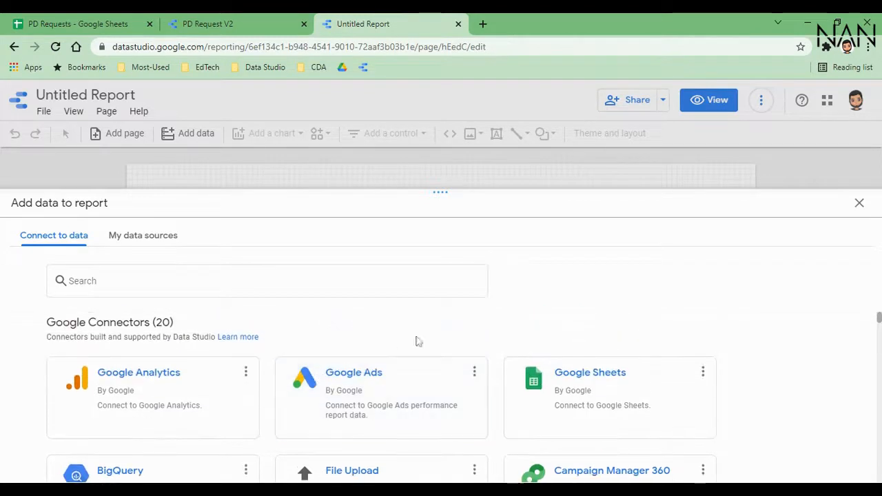
{"action": "left_click", "coordinate": [566, 375]}
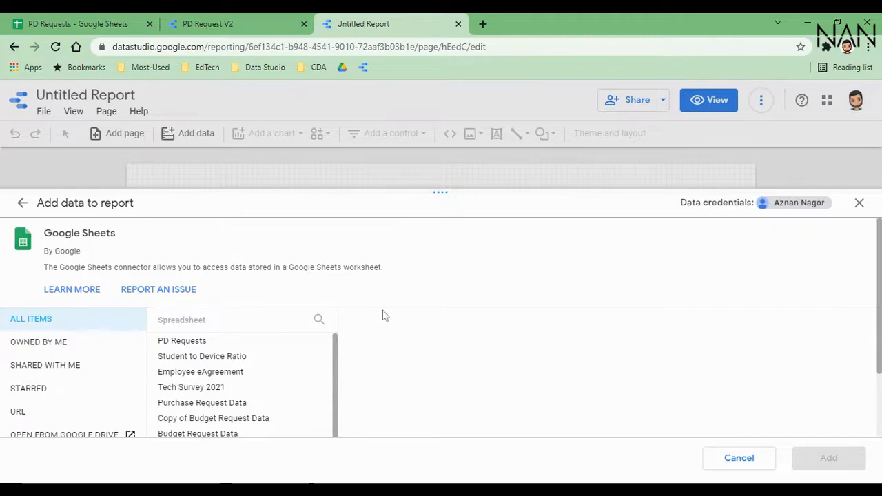
{"action": "left_click", "coordinate": [177, 345]}
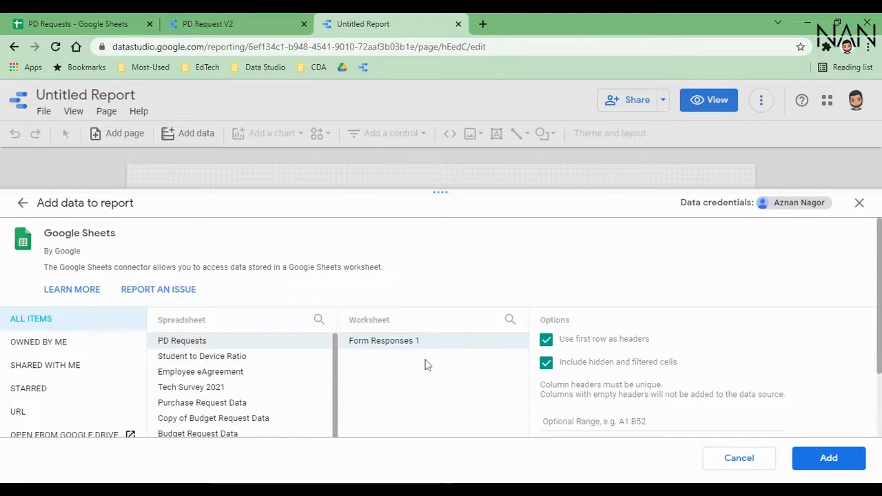
{"action": "left_click", "coordinate": [377, 345]}
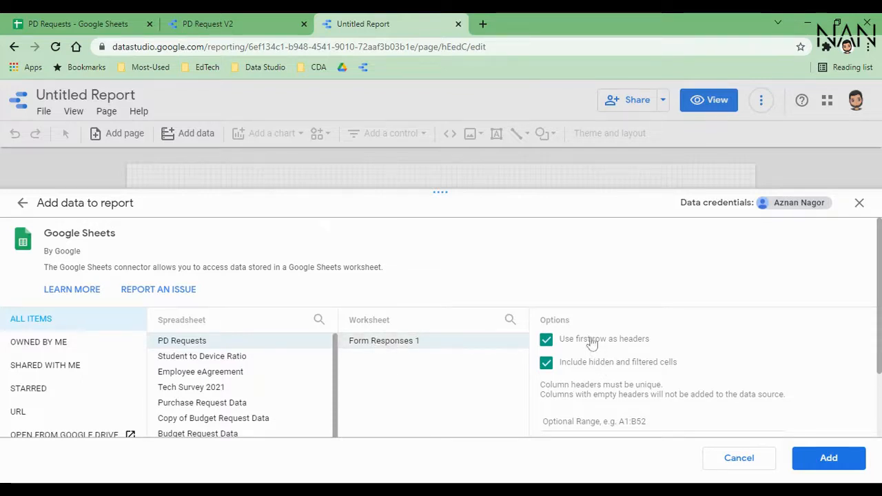
{"action": "left_click", "coordinate": [829, 460]}
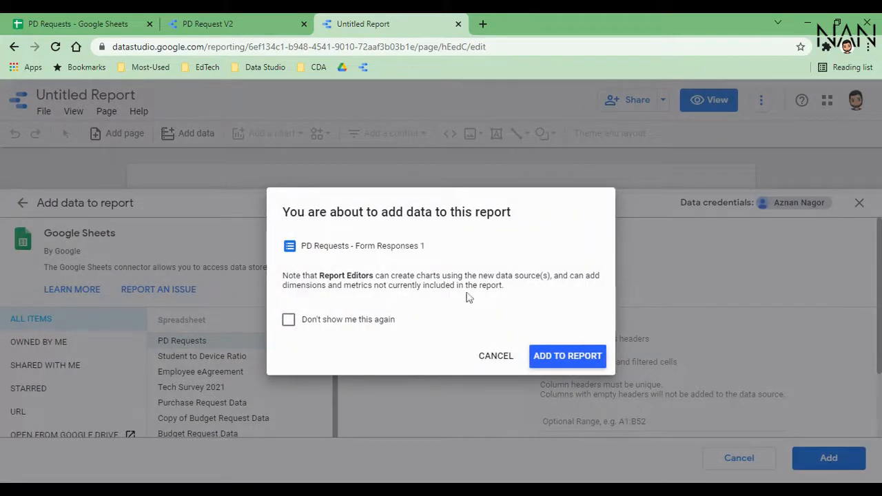
{"action": "left_click", "coordinate": [566, 360]}
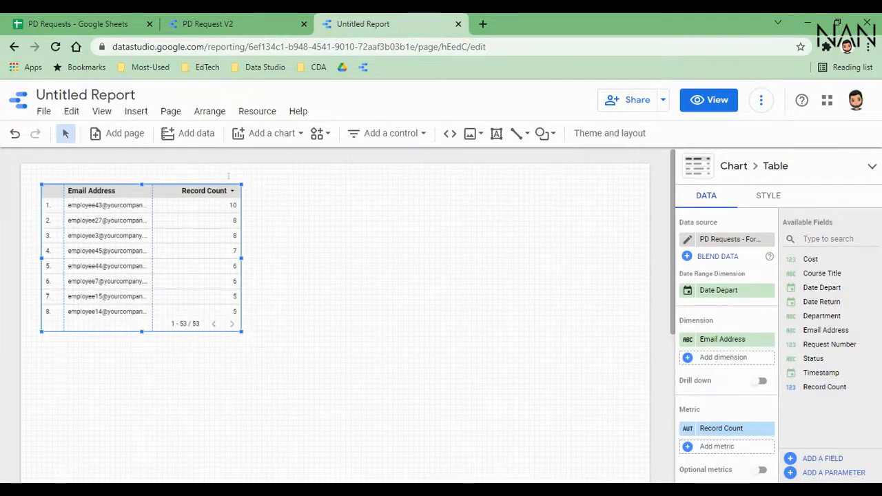
- Examine the chart types available for insertion and the data and style settings of the default table
{"action": "left_click_drag", "start_coordinate": [168, 271], "coordinate": [181, 298]}
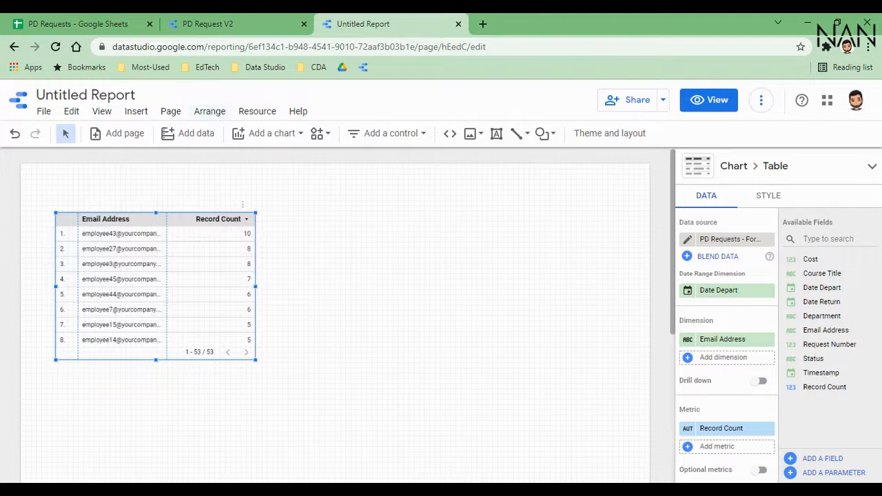
{"action": "left_click", "coordinate": [135, 111]}
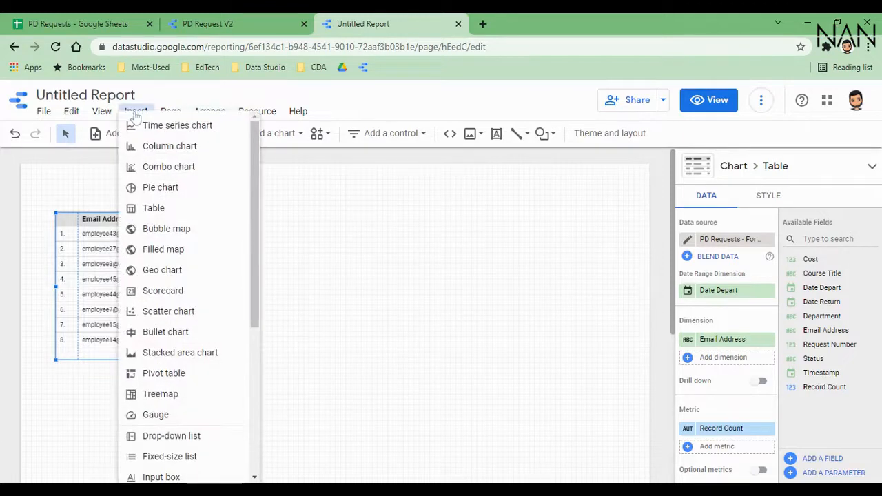
{"action": "left_click", "coordinate": [96, 172]}
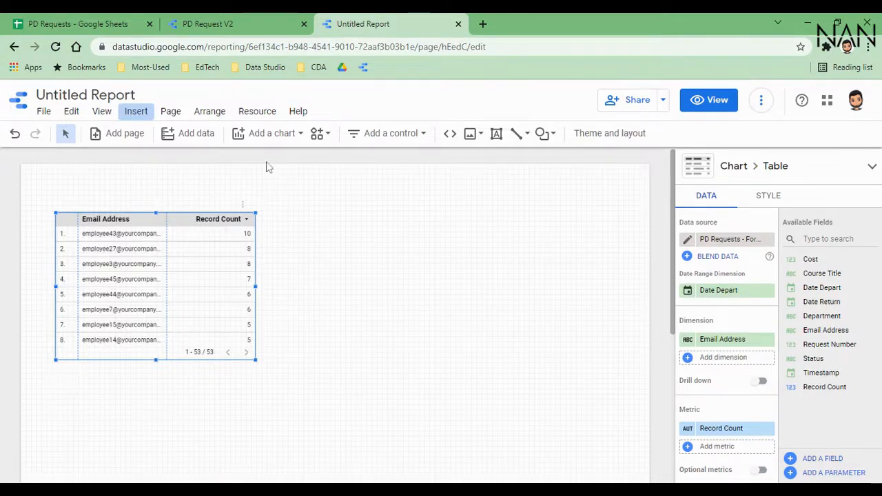
{"action": "left_click", "coordinate": [267, 137]}
{"action": "left_click", "coordinate": [194, 174]}
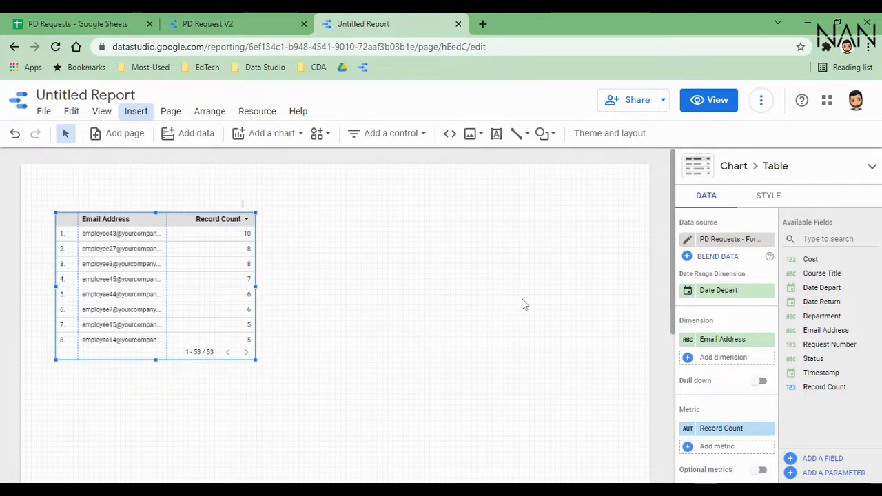
{"action": "scroll", "coordinate": [707, 346], "scroll_direction": "down", "scroll_amount": 2}
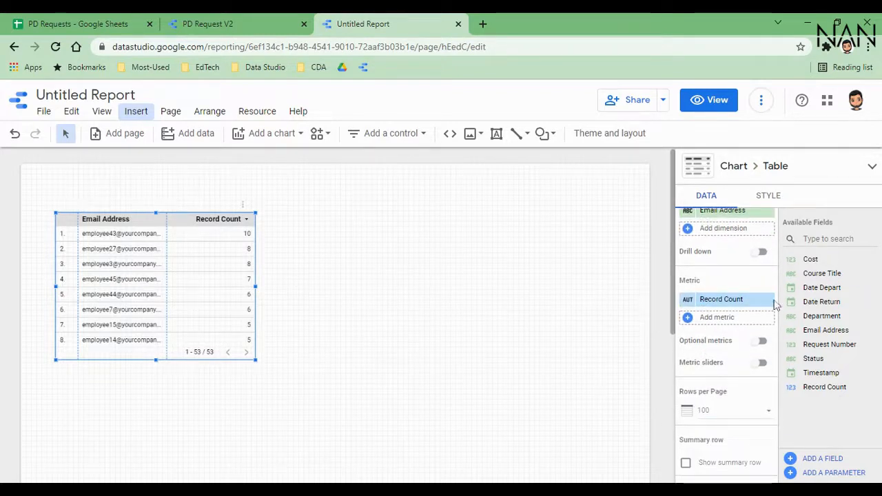
{"action": "left_click", "coordinate": [769, 196]}
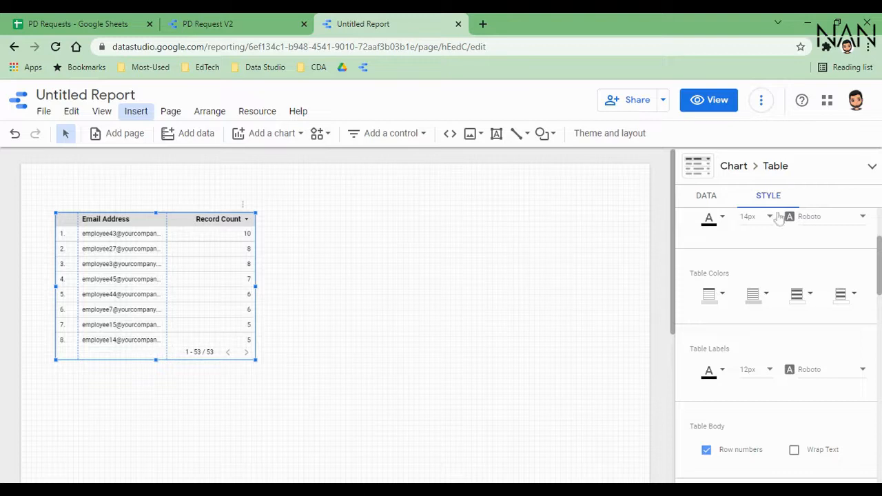
{"action": "scroll", "coordinate": [791, 318], "scroll_direction": "down", "scroll_amount": 1}
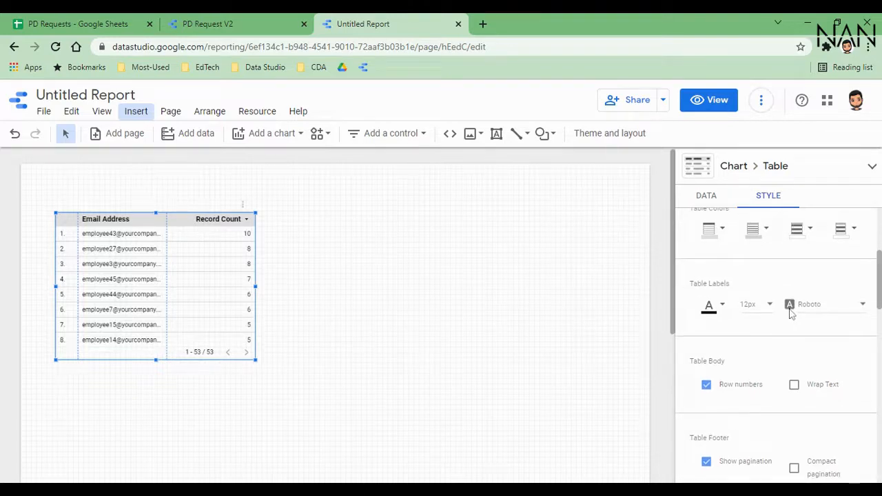
{"action": "scroll", "coordinate": [792, 313], "scroll_direction": "down", "scroll_amount": 3}
{"action": "scroll", "coordinate": [790, 314], "scroll_direction": "up", "scroll_amount": 2}
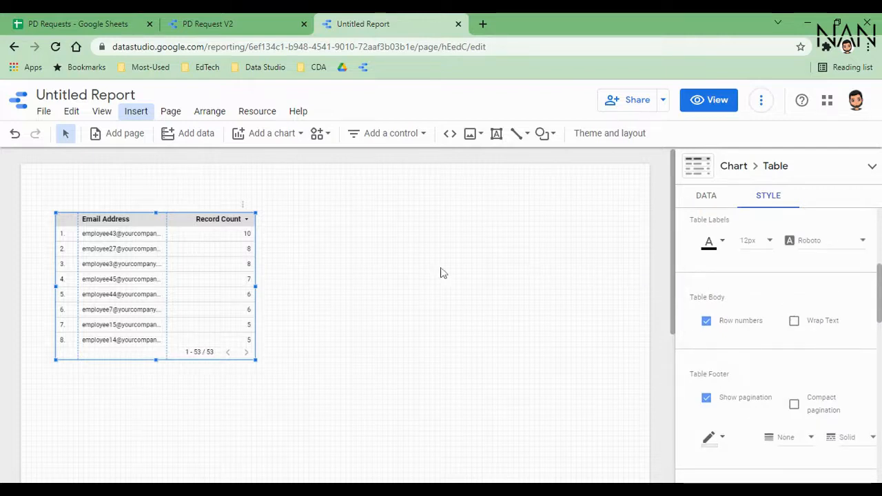
- Shift the table slightly on the page, comparing the report's theme settings with the table's own settings
{"action": "left_click_drag", "start_coordinate": [179, 257], "coordinate": [195, 264]}
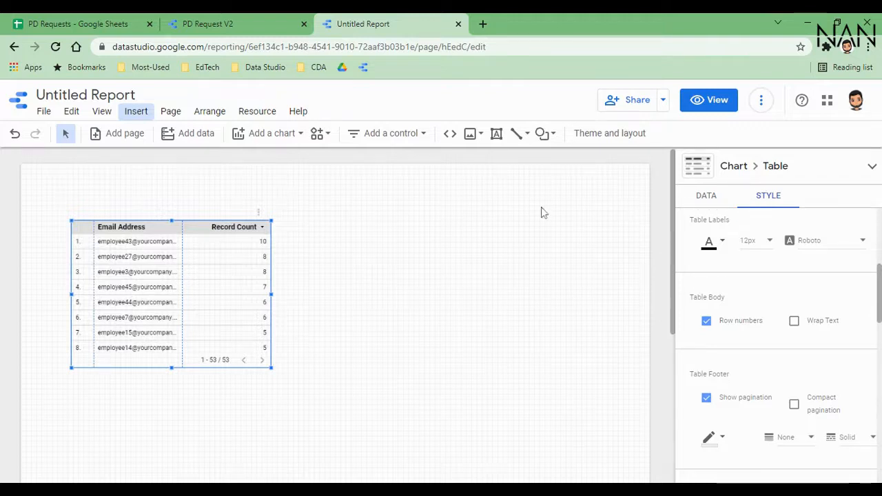
{"action": "left_click", "coordinate": [404, 237]}
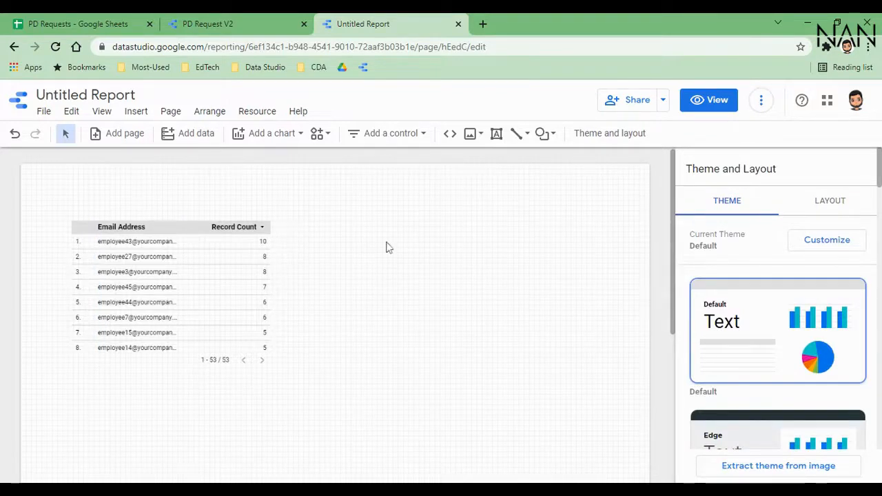
{"action": "left_click", "coordinate": [163, 258]}
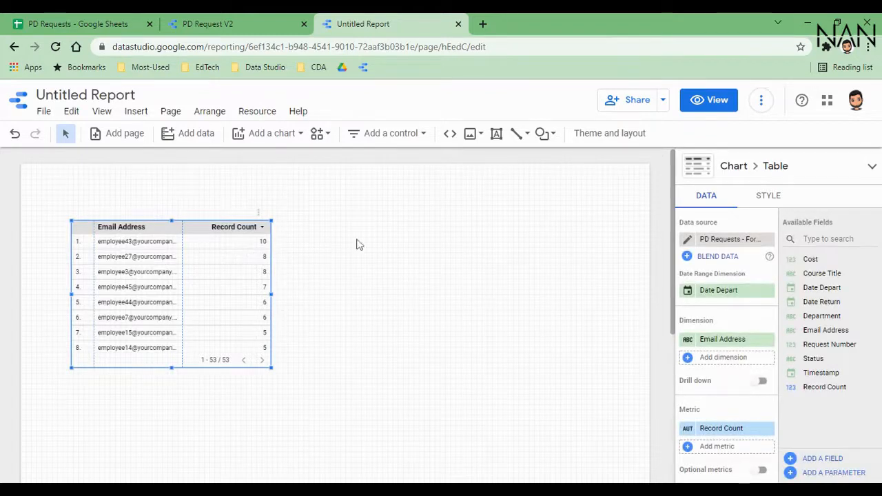
{"action": "left_click_drag", "start_coordinate": [206, 243], "coordinate": [219, 260]}
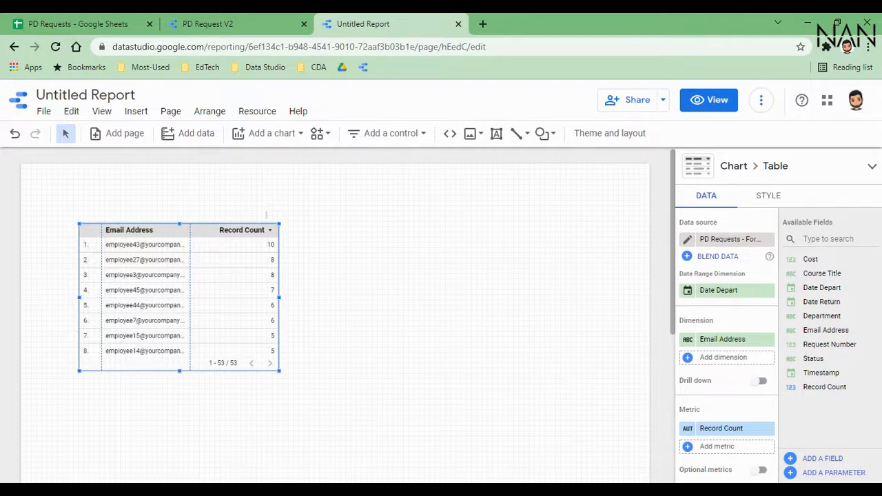
- Rename the report as PD Request Dashboard
{"action": "left_click", "coordinate": [115, 95]}
{"action": "type", "text": "P"}
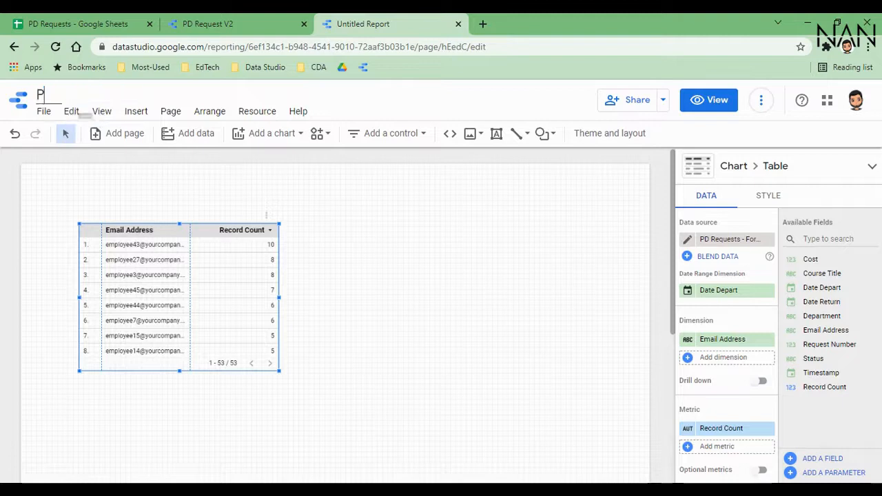
{"action": "type", "text": "D Reque"}
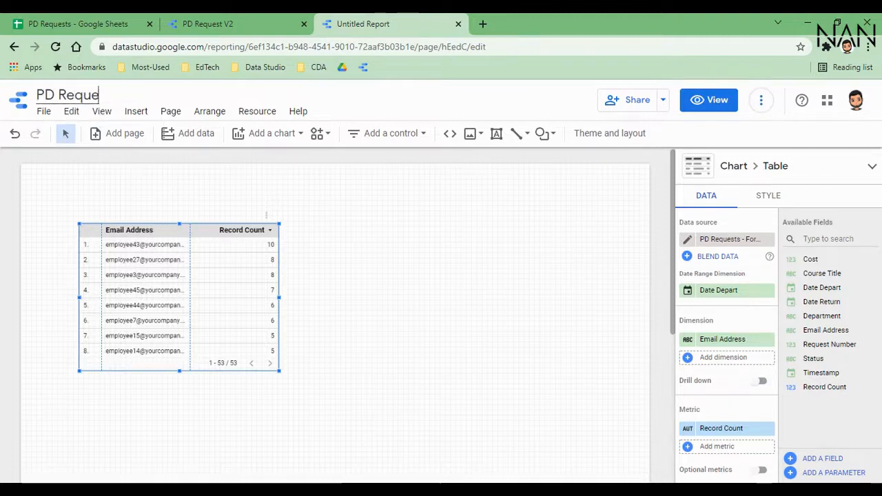
{"action": "type", "text": "st Dashboa"}
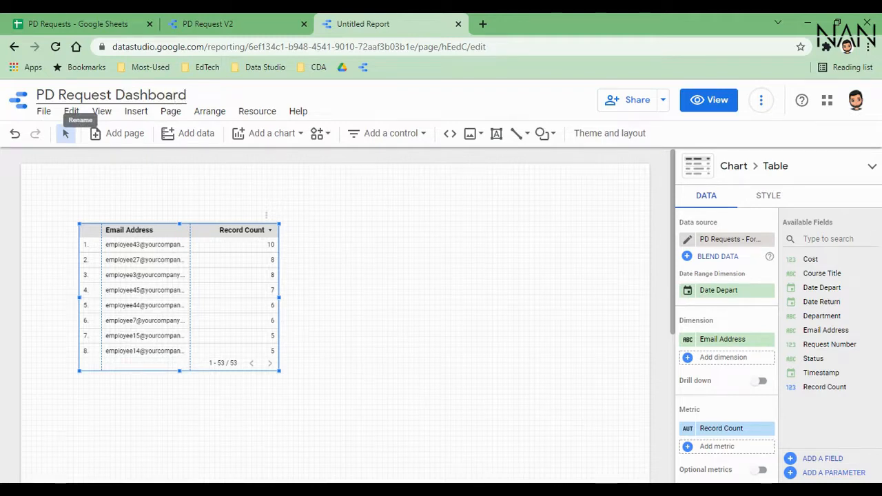
{"action": "type", "text": "rd"}
{"action": "key", "text": "Return"}
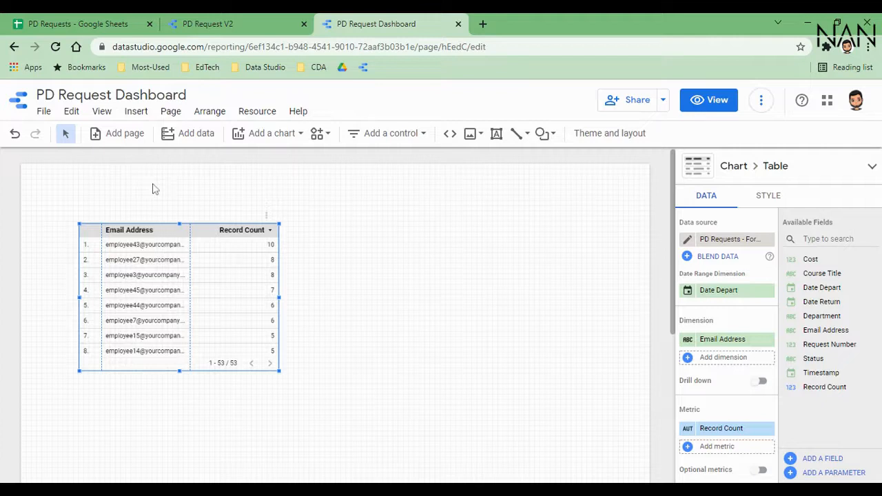
- Set the canvas grid size to 30
{"action": "left_click", "coordinate": [101, 112]}
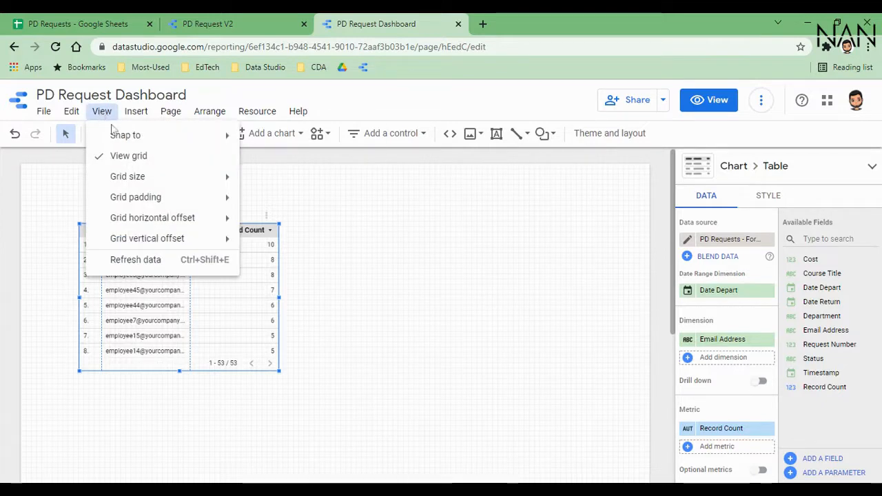
{"action": "mouse_move", "coordinate": [149, 180]}
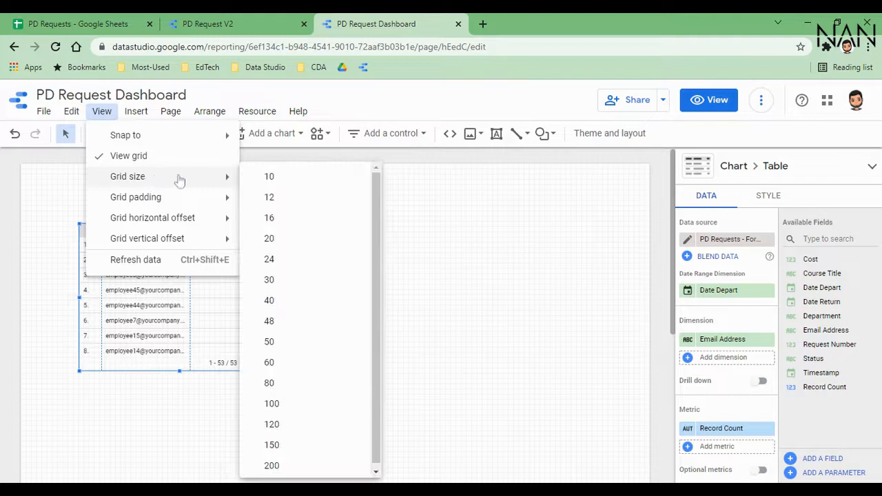
{"action": "left_click", "coordinate": [270, 280]}
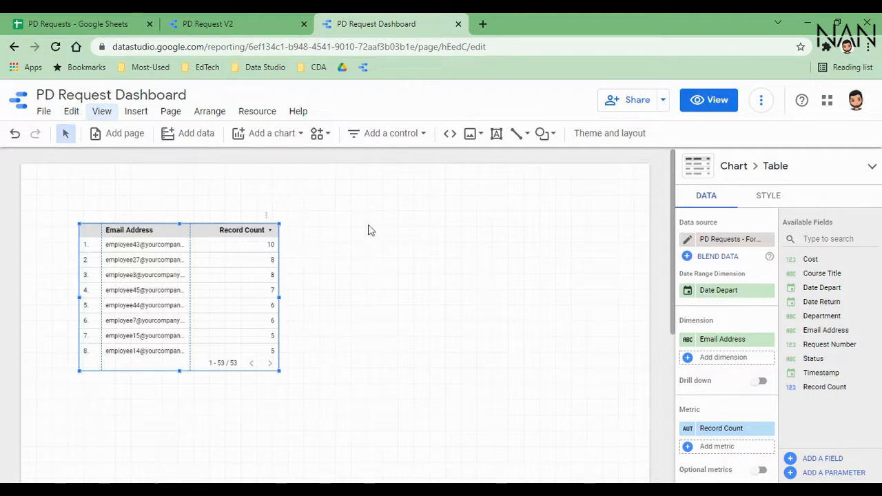
- Reposition the email address table on the canvas and stretch it across the full width of the page
{"action": "left_click_drag", "start_coordinate": [139, 259], "coordinate": [195, 270]}
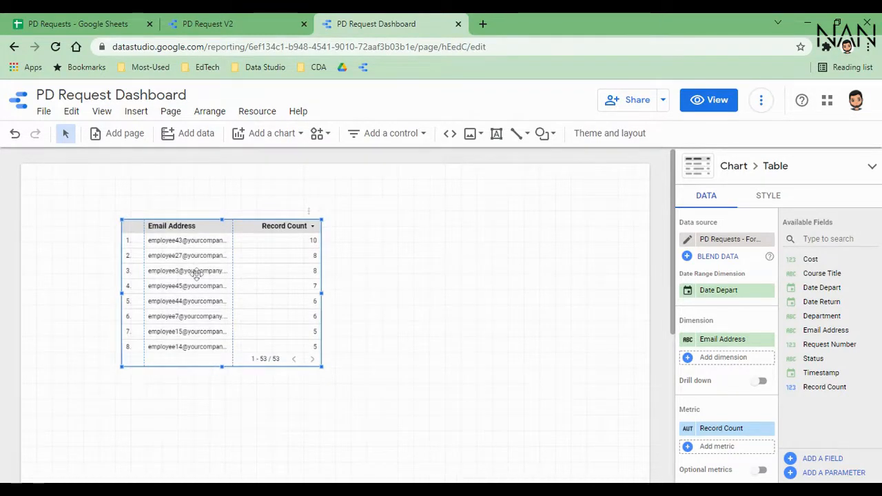
{"action": "left_click_drag", "start_coordinate": [202, 274], "coordinate": [202, 292]}
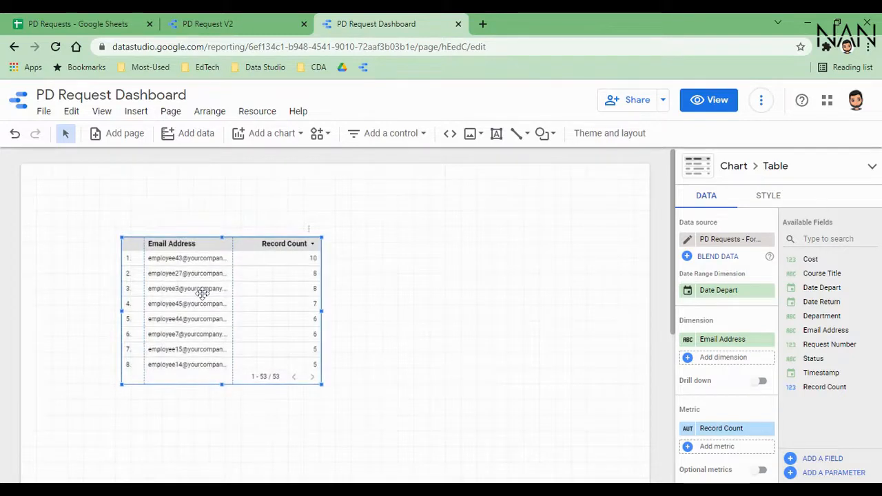
{"action": "left_click_drag", "start_coordinate": [207, 296], "coordinate": [171, 308]}
{"action": "left_click_drag", "start_coordinate": [218, 362], "coordinate": [650, 361]}
{"action": "scroll", "coordinate": [356, 336], "scroll_direction": "down", "scroll_amount": 3}
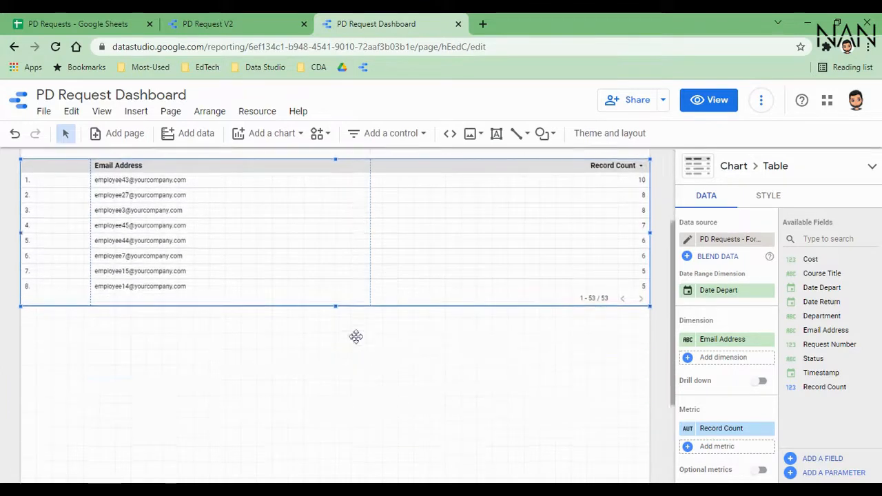
- Extend the email address table downward so it ends just above the bottom edge of the page
{"action": "left_click_drag", "start_coordinate": [336, 242], "coordinate": [346, 401]}
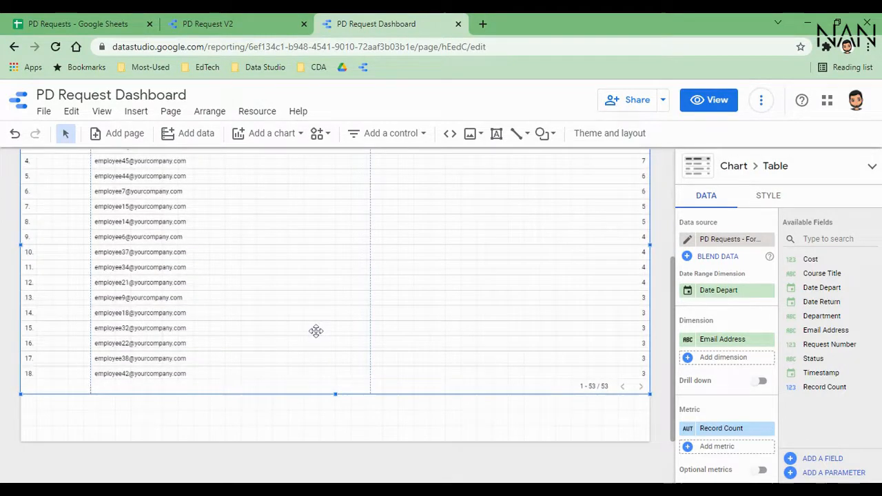
{"action": "scroll", "coordinate": [315, 331], "scroll_direction": "up", "scroll_amount": 2}
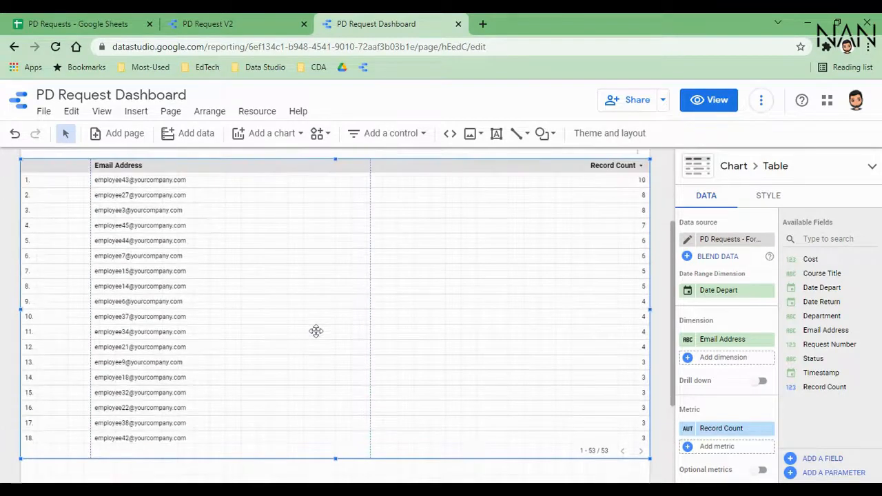
{"action": "scroll", "coordinate": [315, 331], "scroll_direction": "up", "scroll_amount": 2}
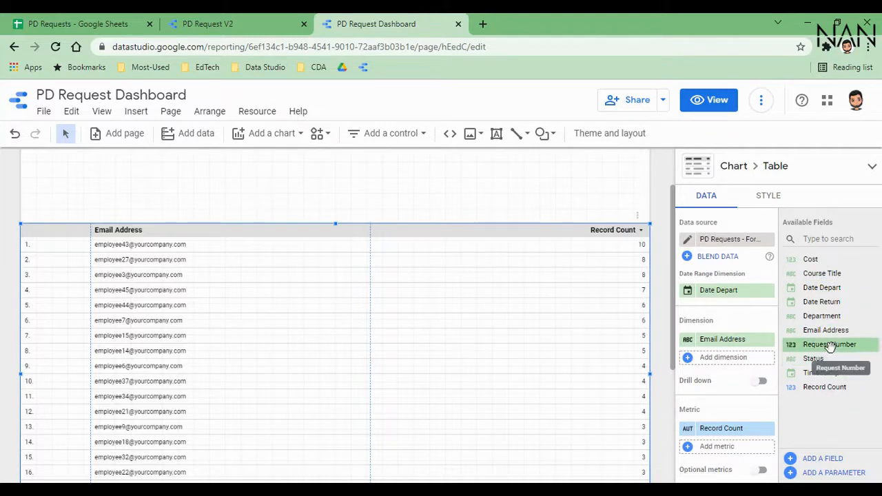
- Add Request Number and Timestamp as dimensions ahead of Email Address, widening both new table columns
{"action": "left_click_drag", "start_coordinate": [830, 346], "coordinate": [727, 340]}
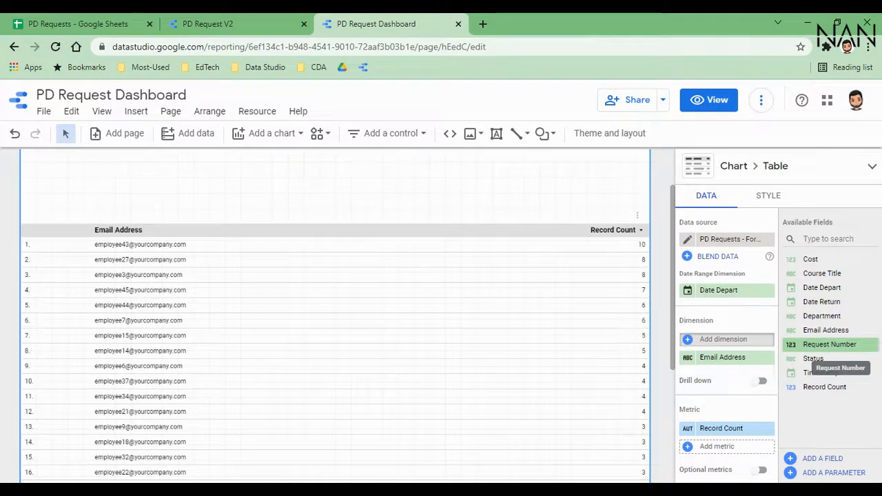
{"action": "left_click_drag", "start_coordinate": [726, 339], "coordinate": [727, 340]}
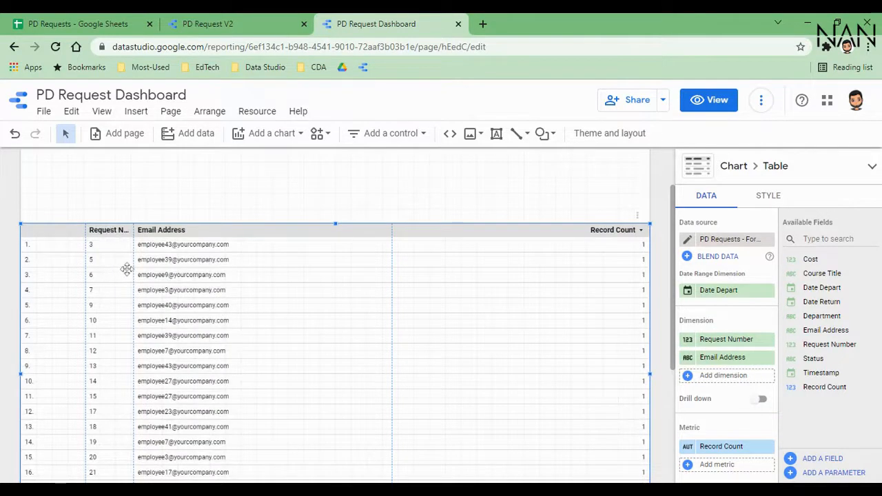
{"action": "left_click_drag", "start_coordinate": [134, 231], "coordinate": [155, 230]}
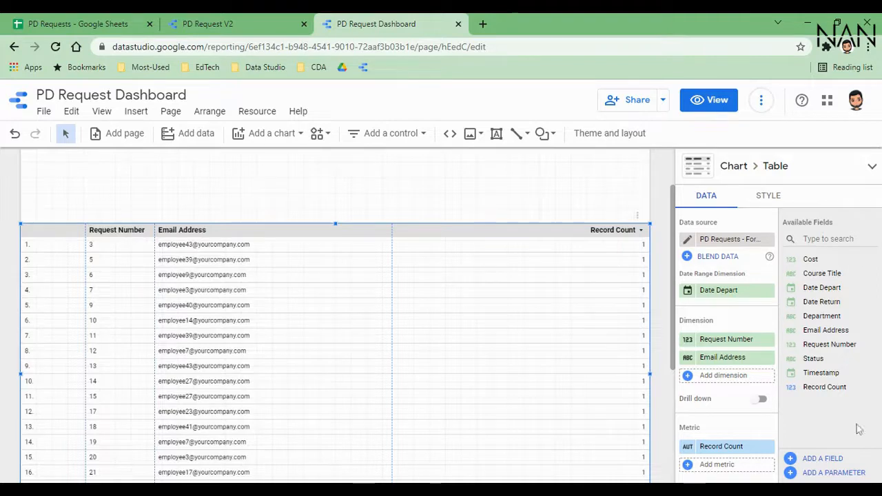
{"action": "left_click_drag", "start_coordinate": [836, 373], "coordinate": [835, 386]}
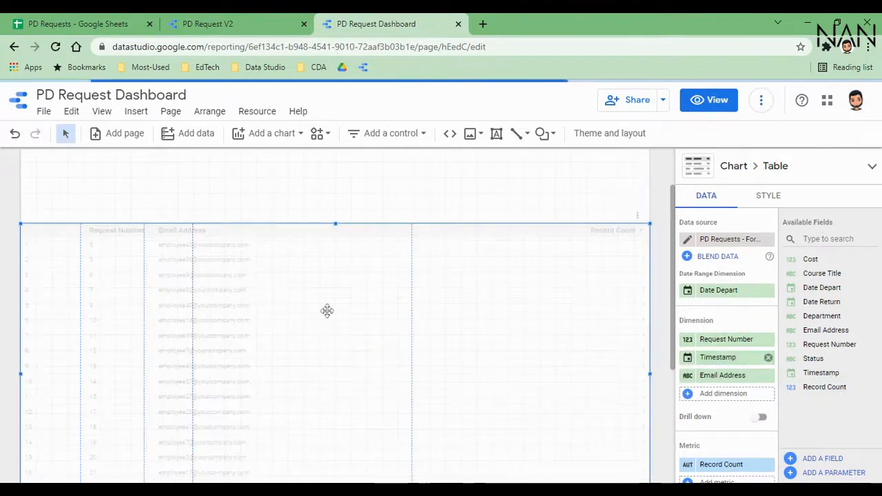
{"action": "left_click_drag", "start_coordinate": [193, 290], "coordinate": [205, 296]}
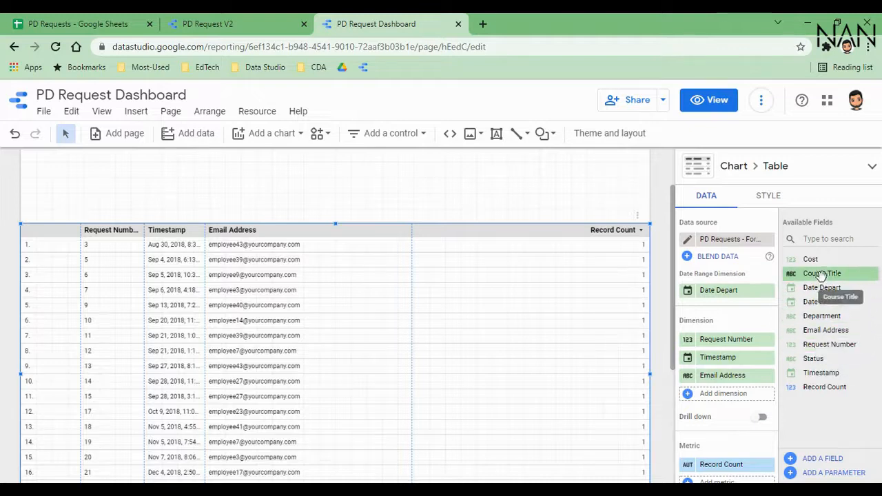
- Add Course Title, Date Depart, Date Return and Status as dimensions after Email Address in the table
{"action": "left_click_drag", "start_coordinate": [819, 279], "coordinate": [727, 394]}
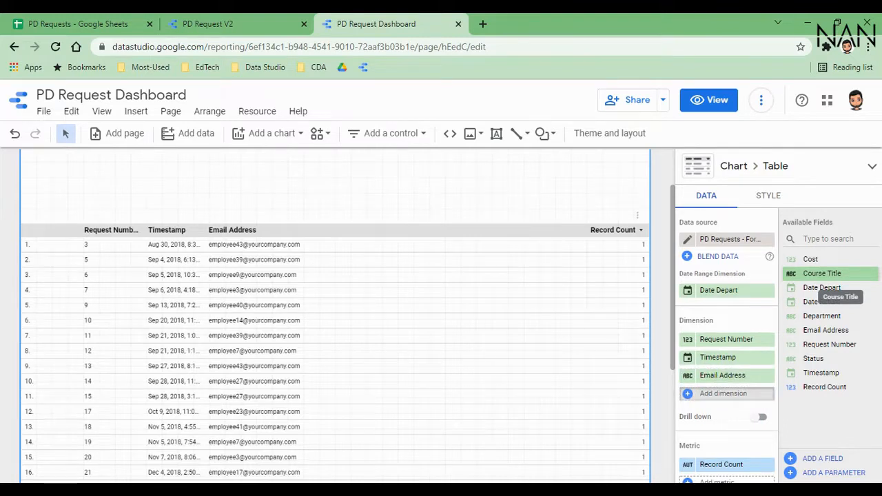
{"action": "left_click_drag", "start_coordinate": [727, 393], "coordinate": [727, 394]}
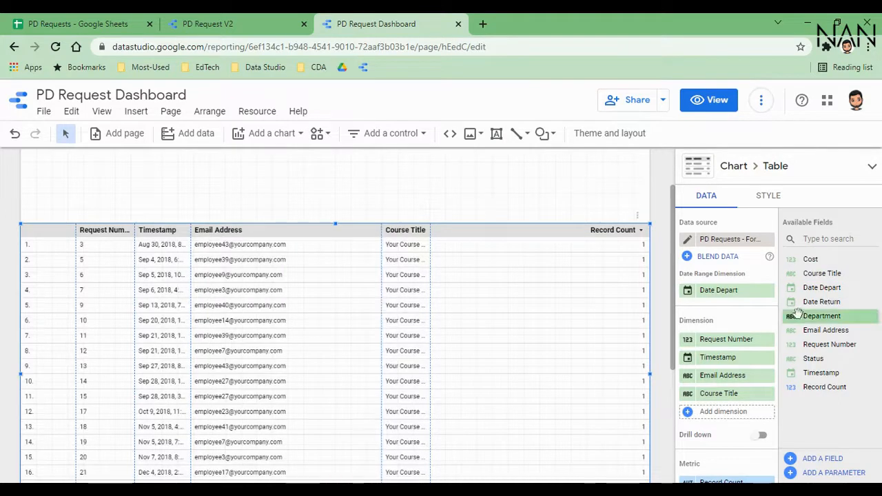
{"action": "left_click_drag", "start_coordinate": [825, 289], "coordinate": [733, 417]}
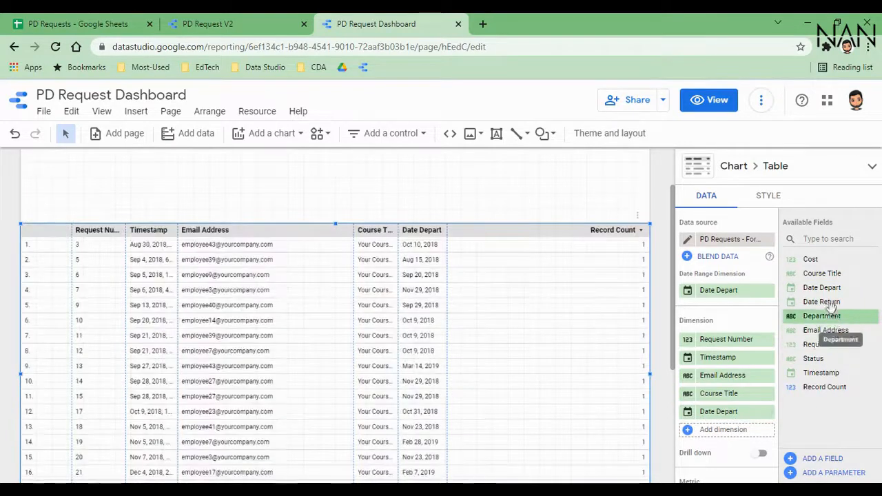
{"action": "left_click_drag", "start_coordinate": [825, 315], "coordinate": [771, 391]}
{"action": "mouse_move", "coordinate": [811, 265]}
{"action": "left_mouse_down"}
{"action": "mouse_move", "coordinate": [732, 448]}
{"action": "mouse_move", "coordinate": [811, 264]}
{"action": "left_mouse_up"}
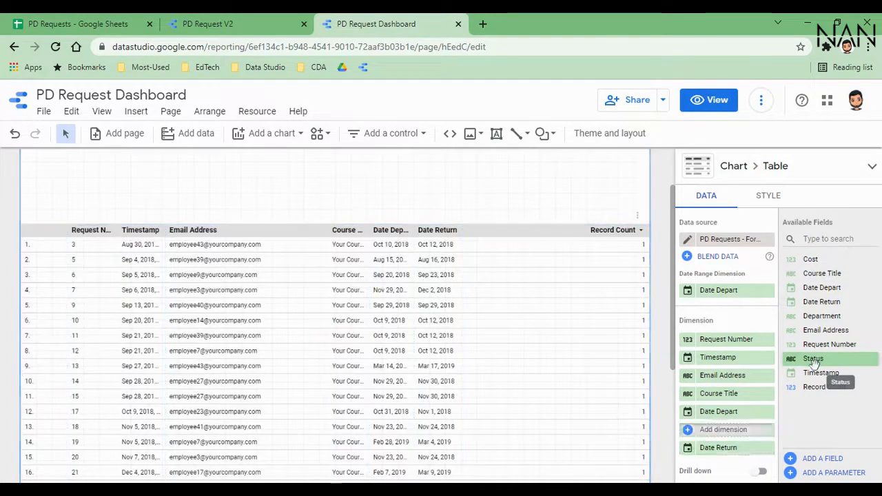
{"action": "left_click_drag", "start_coordinate": [815, 365], "coordinate": [717, 451]}
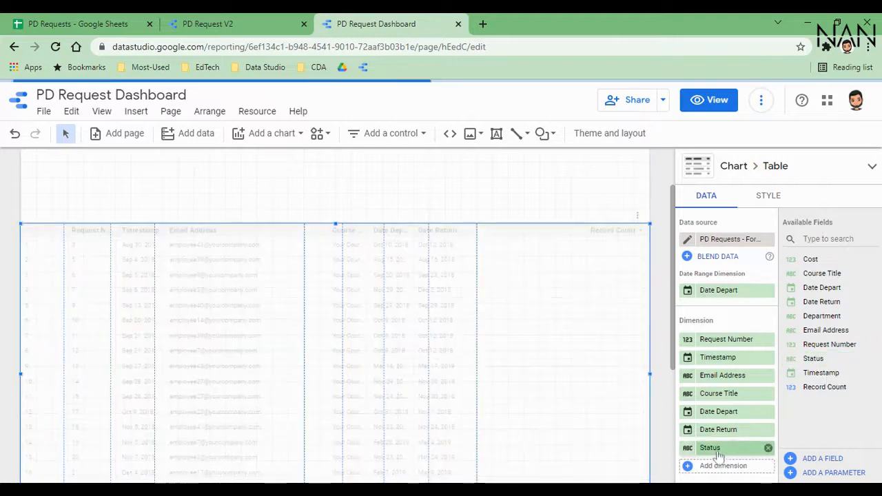
- Move the table slightly up the page, keeping it aligned with both page sides
{"action": "left_click_drag", "start_coordinate": [371, 344], "coordinate": [368, 335]}
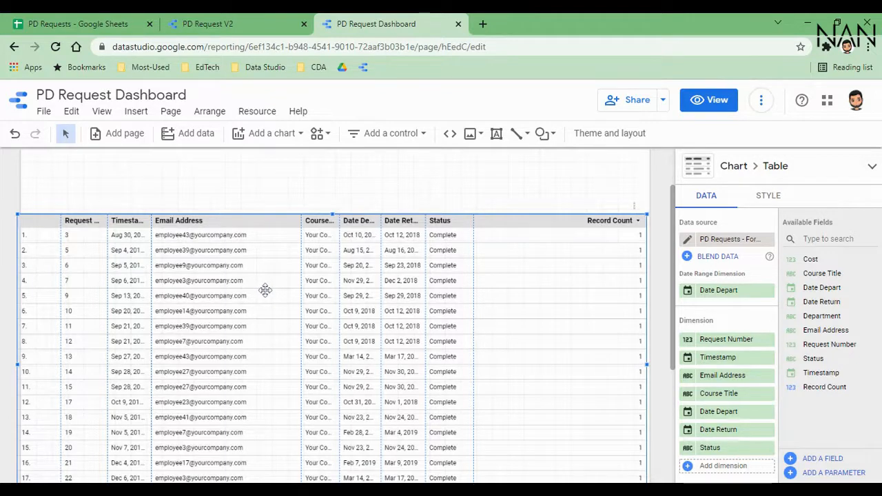
{"action": "mouse_move", "coordinate": [307, 299]}
{"action": "left_mouse_down"}
{"action": "mouse_move", "coordinate": [300, 297]}
{"action": "mouse_move", "coordinate": [309, 296]}
{"action": "left_mouse_up"}
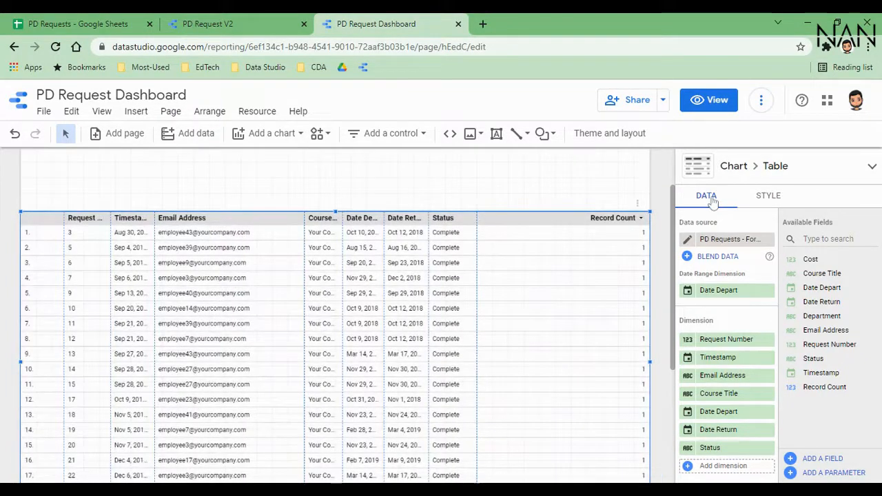
- Remove Date Depart as the table's date range dimension and remove the Record Count metric
{"action": "left_click", "coordinate": [769, 291]}
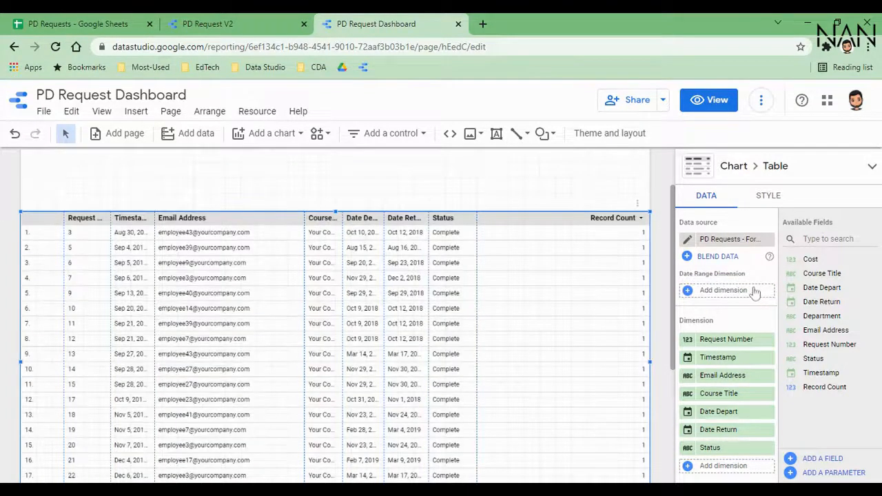
{"action": "scroll", "coordinate": [708, 323], "scroll_direction": "down", "scroll_amount": 1}
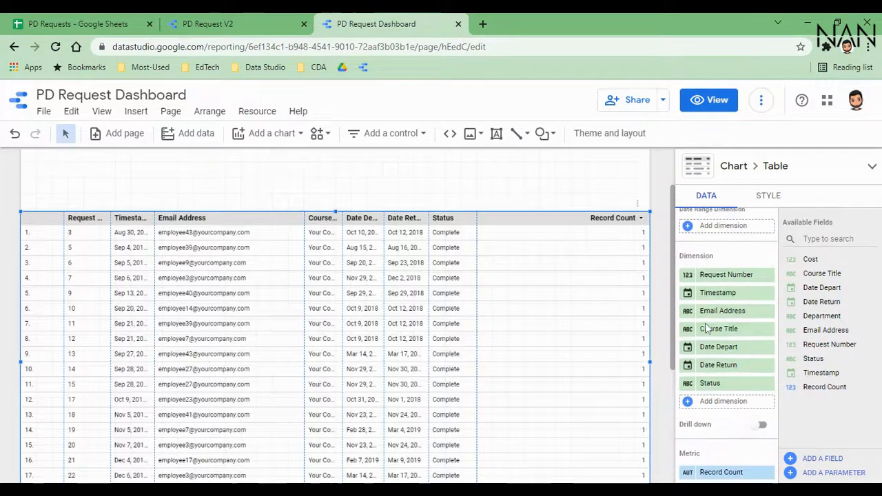
{"action": "scroll", "coordinate": [706, 330], "scroll_direction": "down", "scroll_amount": 1}
{"action": "scroll", "coordinate": [706, 324], "scroll_direction": "down", "scroll_amount": 2}
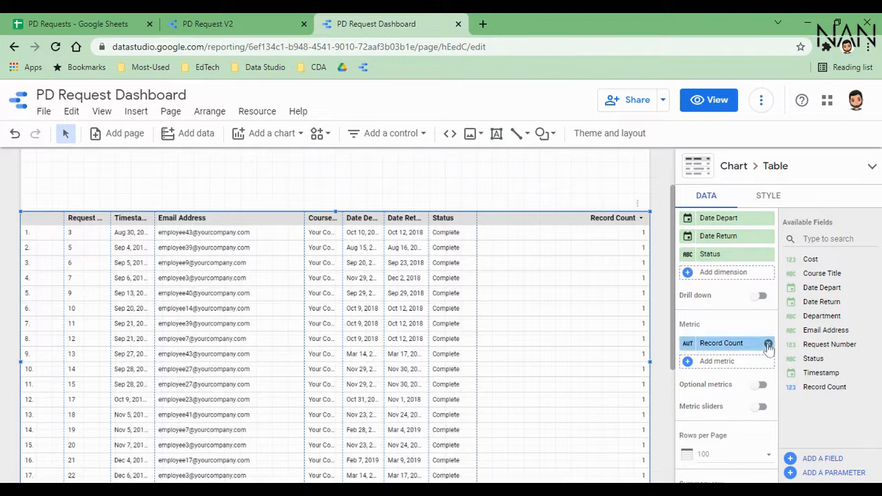
{"action": "left_click", "coordinate": [768, 344]}
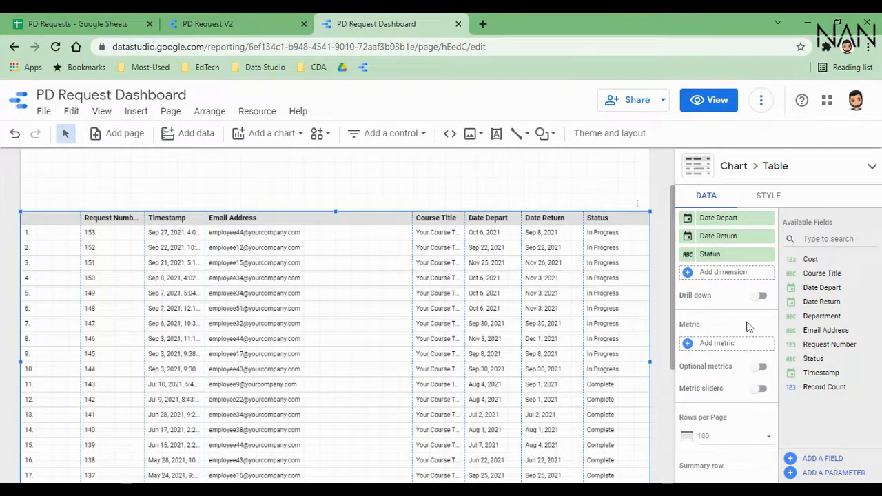
- Review the table's sort settings and slightly widen the Request Number column
{"action": "scroll", "coordinate": [750, 327], "scroll_direction": "down", "scroll_amount": 1}
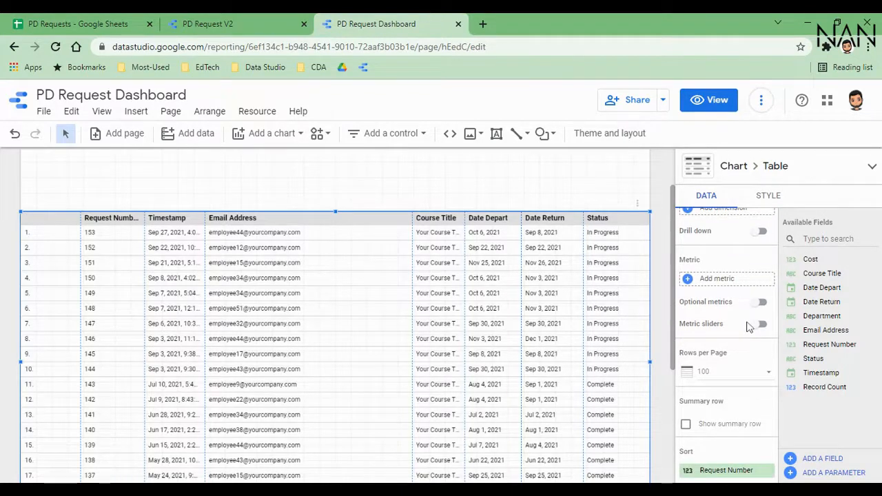
{"action": "scroll", "coordinate": [749, 335], "scroll_direction": "down", "scroll_amount": 2}
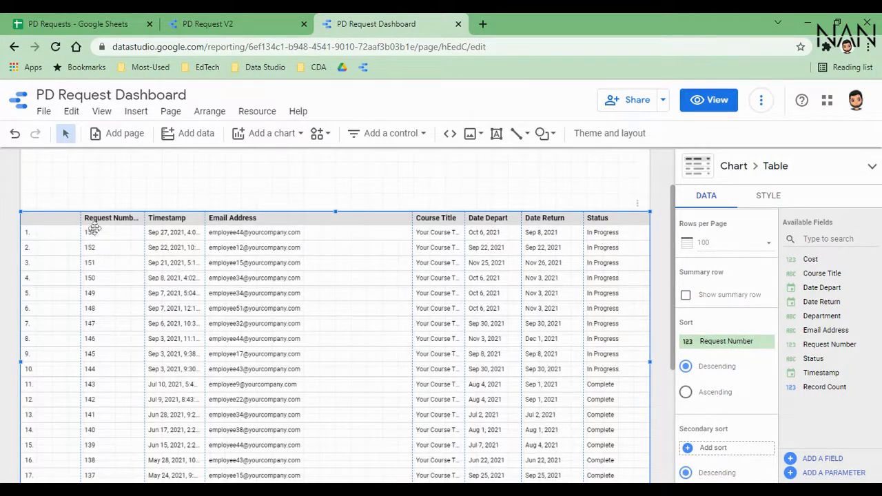
{"action": "left_click_drag", "start_coordinate": [144, 238], "coordinate": [154, 238]}
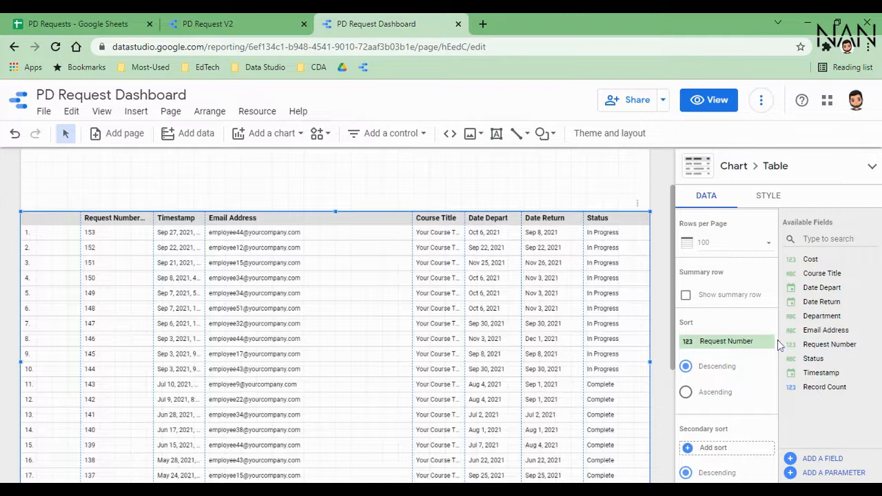
- Rename the table's Request Number dimension as Ref #
{"action": "scroll", "coordinate": [715, 333], "scroll_direction": "up", "scroll_amount": 2}
{"action": "scroll", "coordinate": [715, 333], "scroll_direction": "up", "scroll_amount": 3}
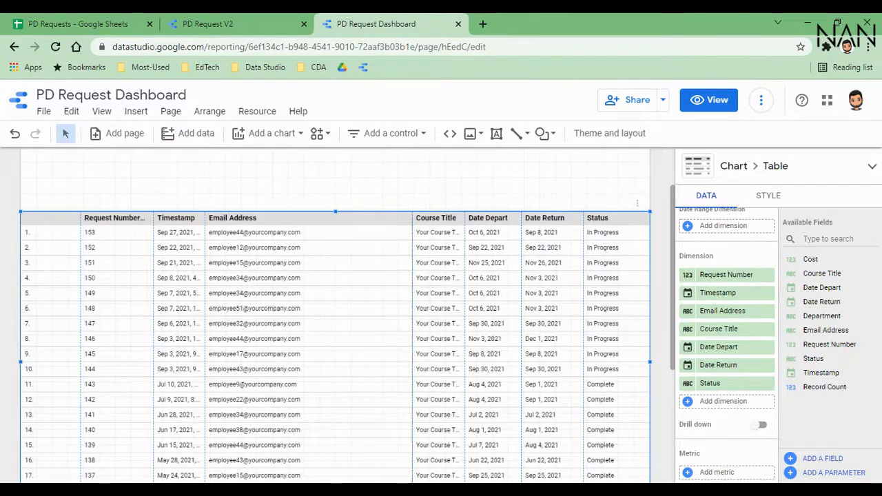
{"action": "left_click", "coordinate": [688, 278]}
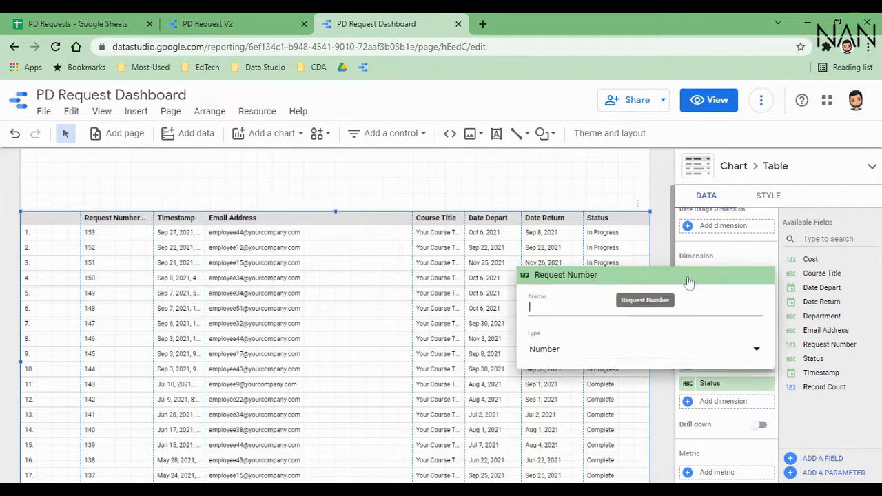
{"action": "type", "text": "R"}
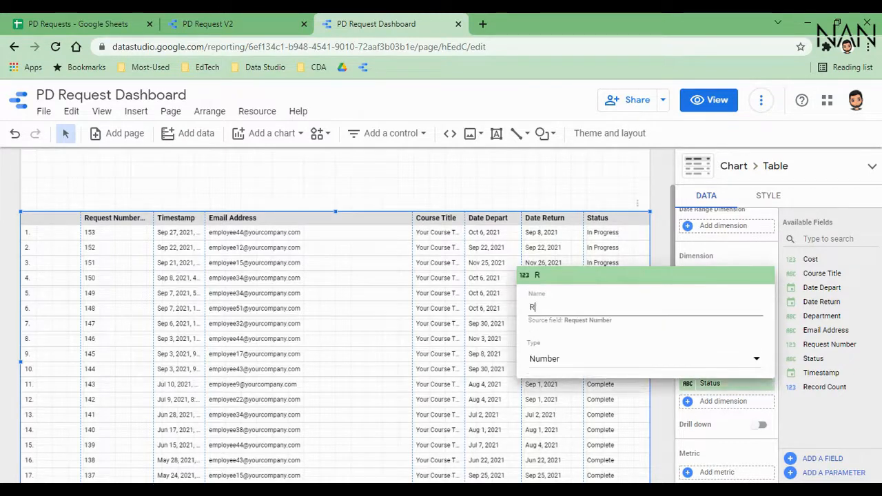
{"action": "type", "text": "ef #"}
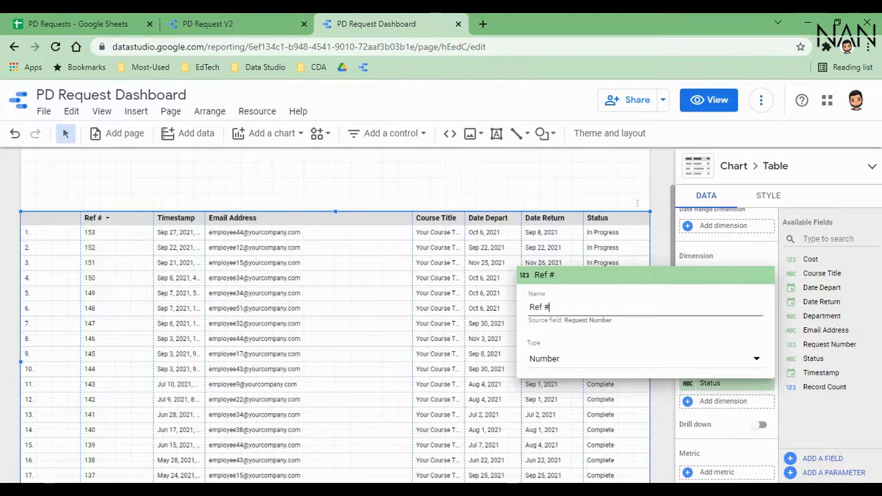
{"action": "left_click", "coordinate": [662, 244]}
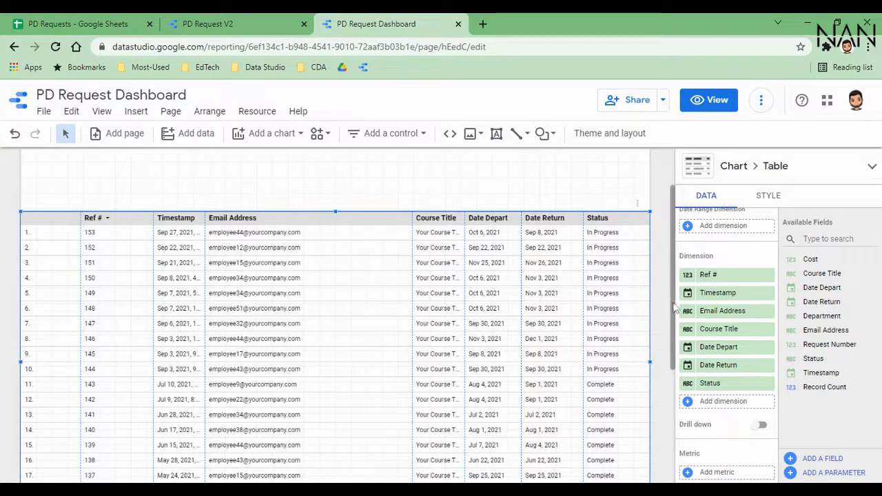
{"action": "left_click", "coordinate": [688, 277]}
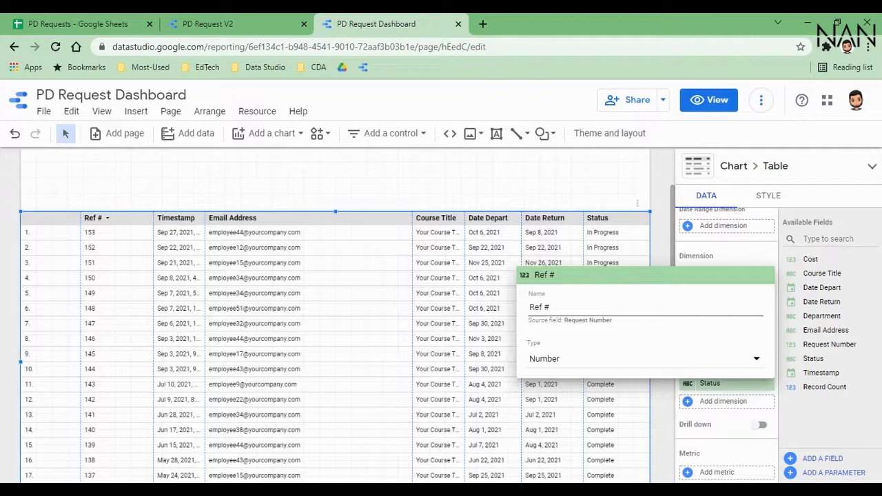
{"action": "left_click", "coordinate": [661, 251]}
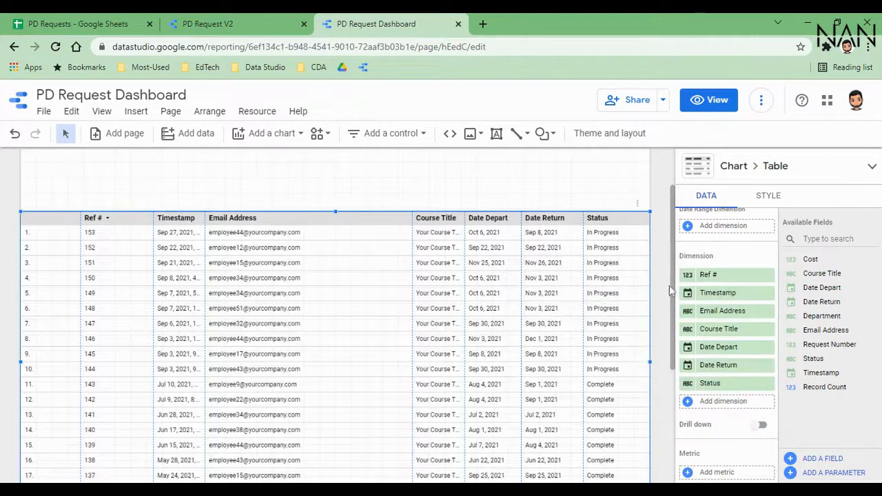
- Rename the Timestamp dimension as Request Date and widen its column to fit the full date and time
{"action": "left_click", "coordinate": [689, 295]}
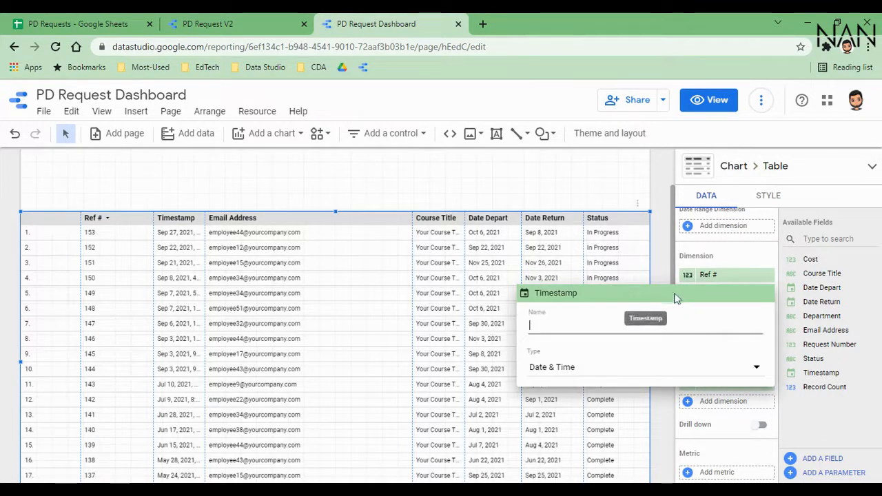
{"action": "type", "text": "R"}
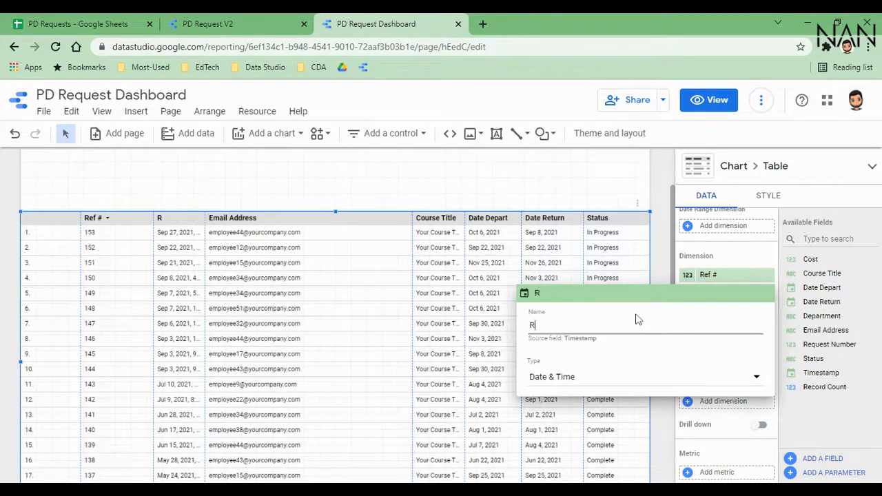
{"action": "type", "text": "equest Date"}
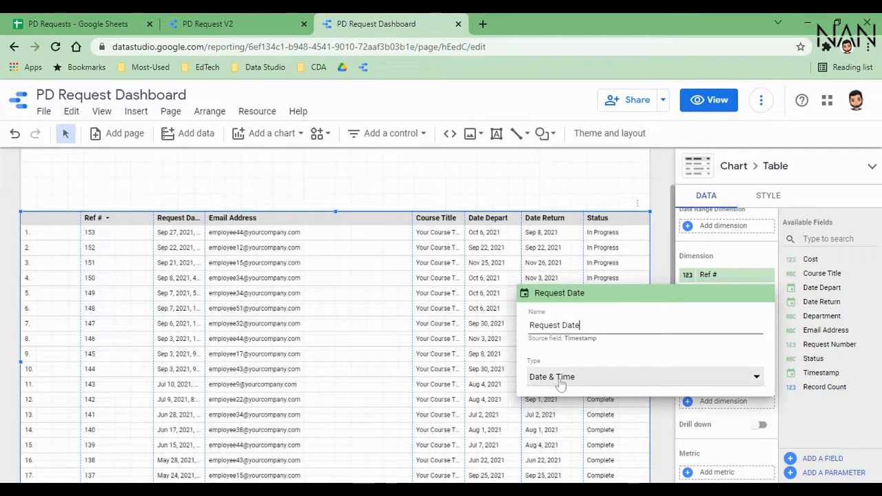
{"action": "left_click", "coordinate": [214, 256]}
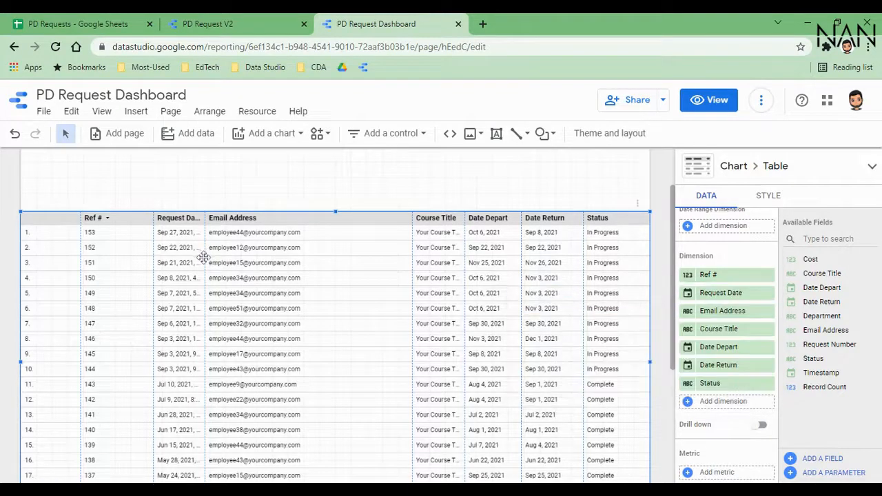
{"action": "left_click_drag", "start_coordinate": [206, 218], "coordinate": [239, 218]}
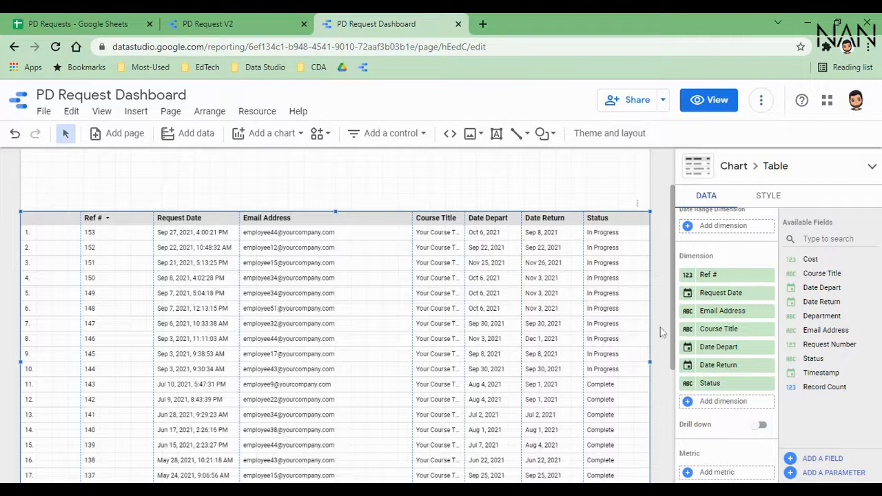
- Change the Request Date dimension's type from date and time to Date only
{"action": "left_click", "coordinate": [689, 294]}
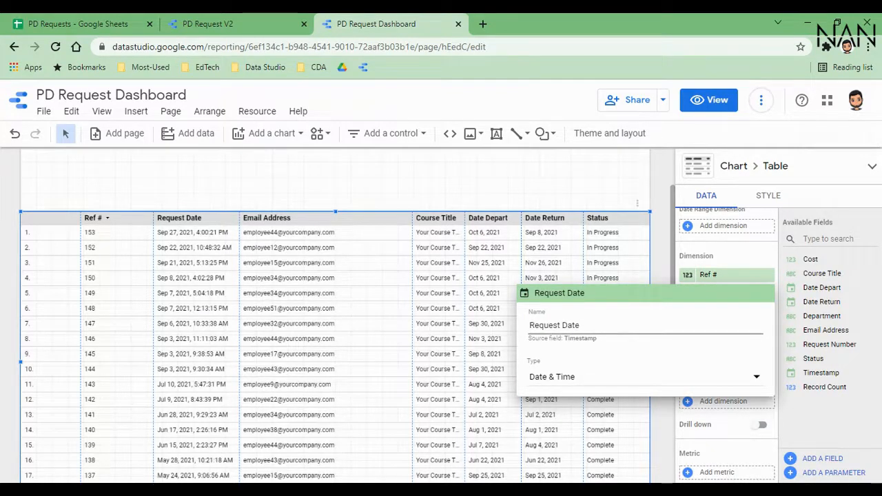
{"action": "left_click_drag", "start_coordinate": [529, 325], "coordinate": [559, 325]}
{"action": "left_click", "coordinate": [582, 325]}
{"action": "left_click", "coordinate": [557, 379]}
{"action": "mouse_move", "coordinate": [557, 384]}
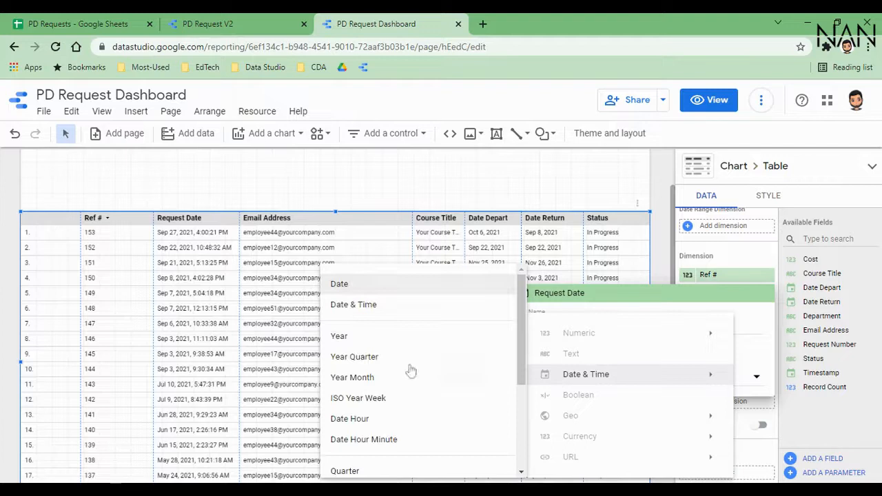
{"action": "left_click", "coordinate": [360, 286]}
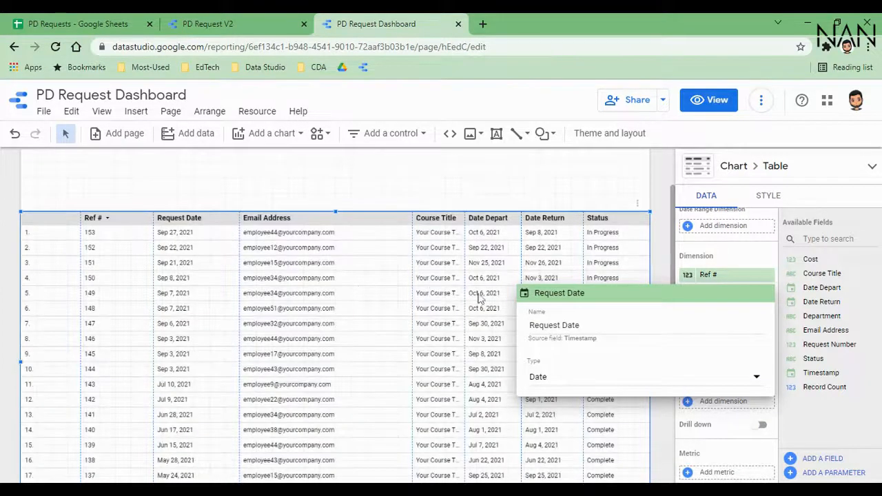
{"action": "left_click", "coordinate": [666, 262]}
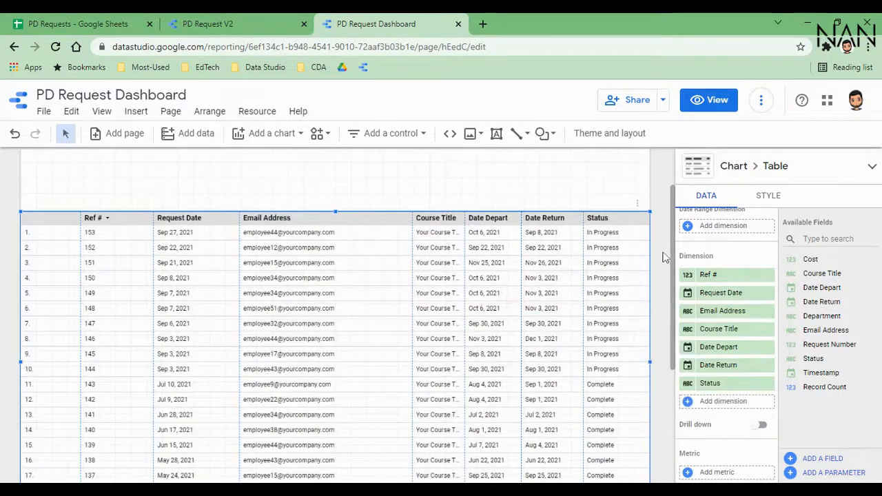
- Rename the table's Email Address dimension as Requestor and its Status dimension as Approval Status
{"action": "left_click", "coordinate": [688, 314]}
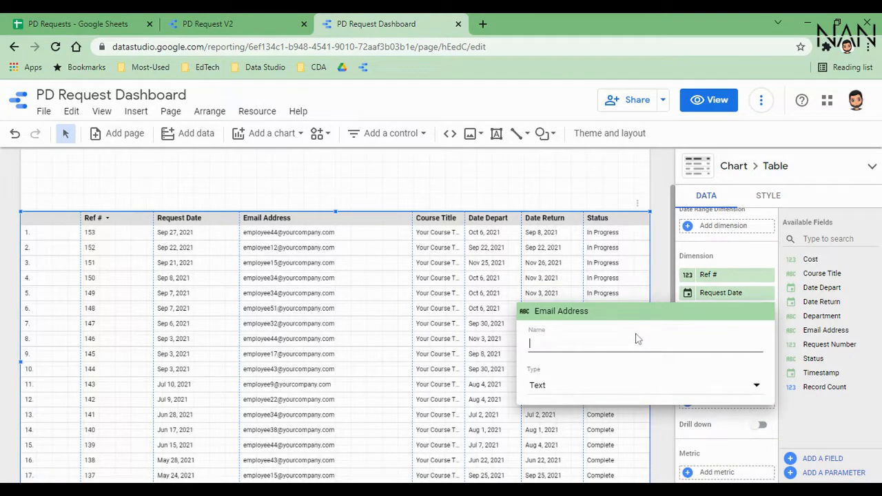
{"action": "type", "text": "Requestor"}
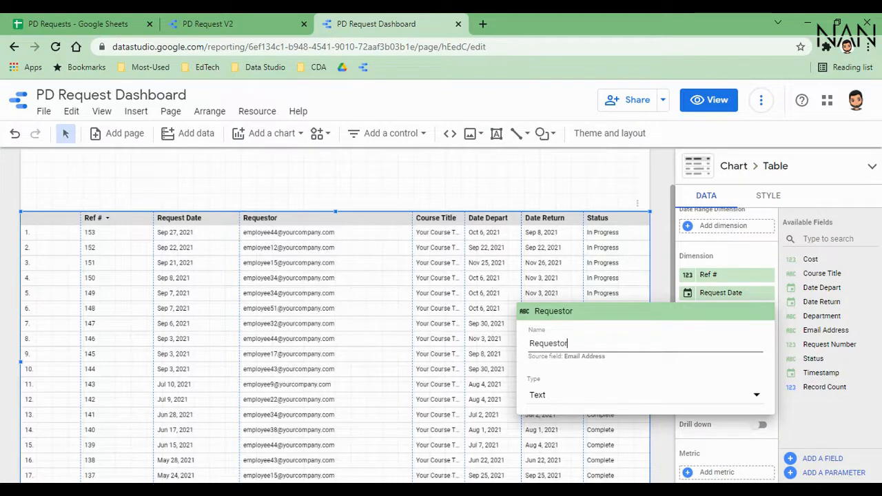
{"action": "left_click", "coordinate": [660, 295]}
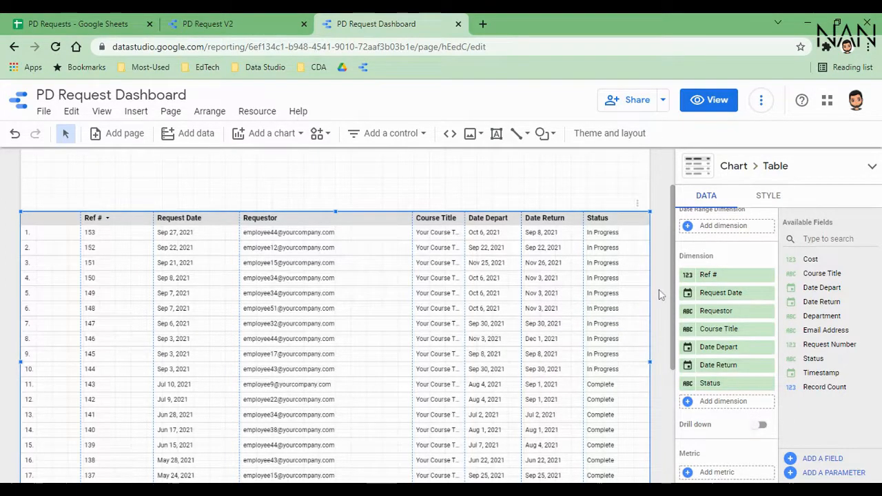
{"action": "left_click", "coordinate": [687, 388]}
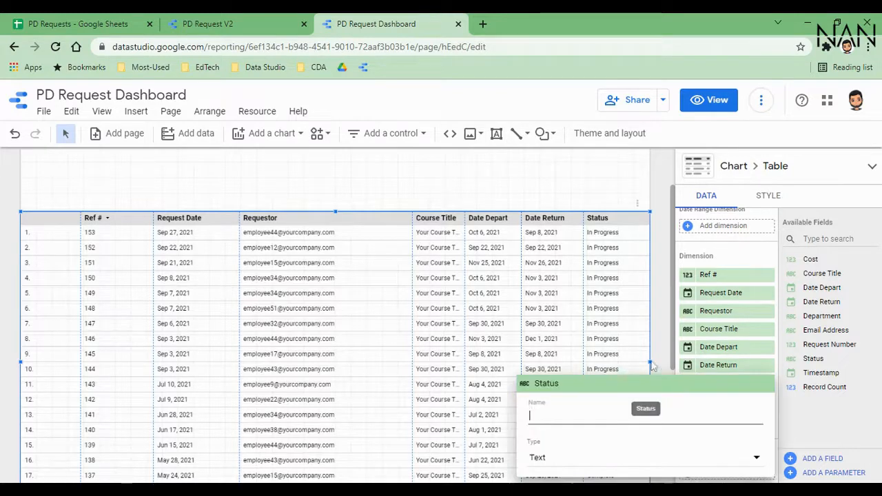
{"action": "type", "text": "Approval Status"}
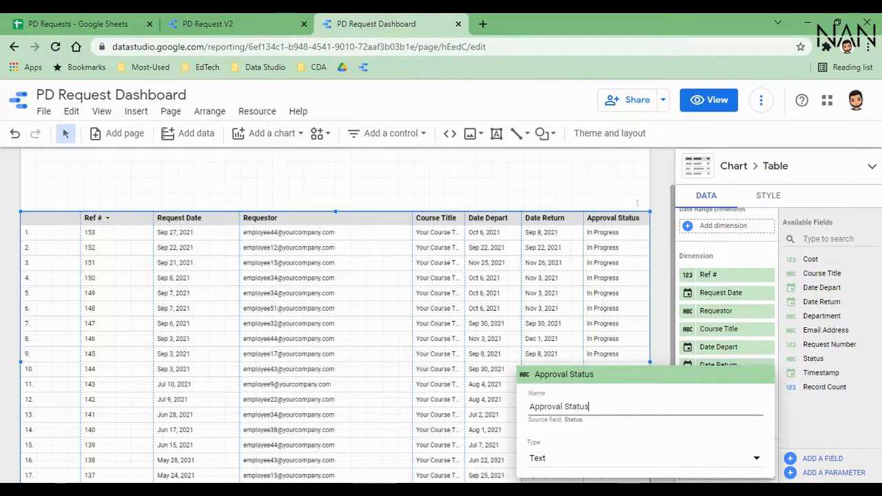
{"action": "left_click", "coordinate": [665, 338]}
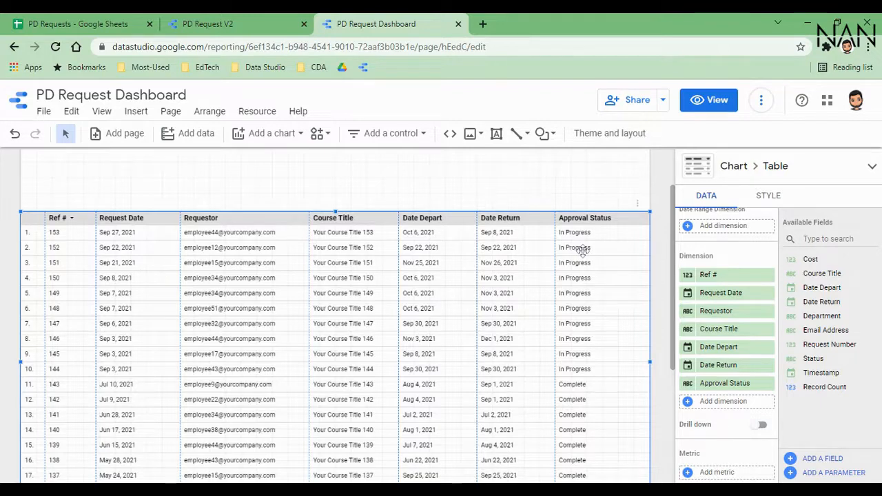
- Set the table header's font size to 12px
{"action": "left_click", "coordinate": [772, 197]}
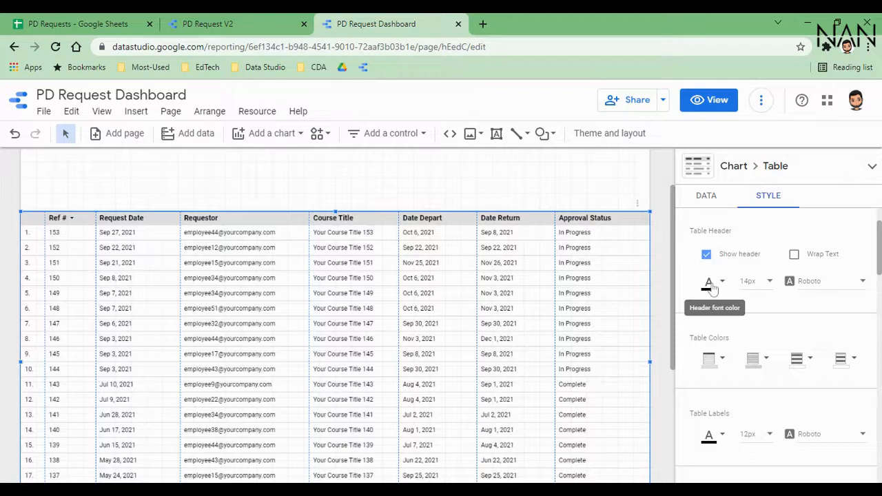
{"action": "left_click", "coordinate": [751, 289]}
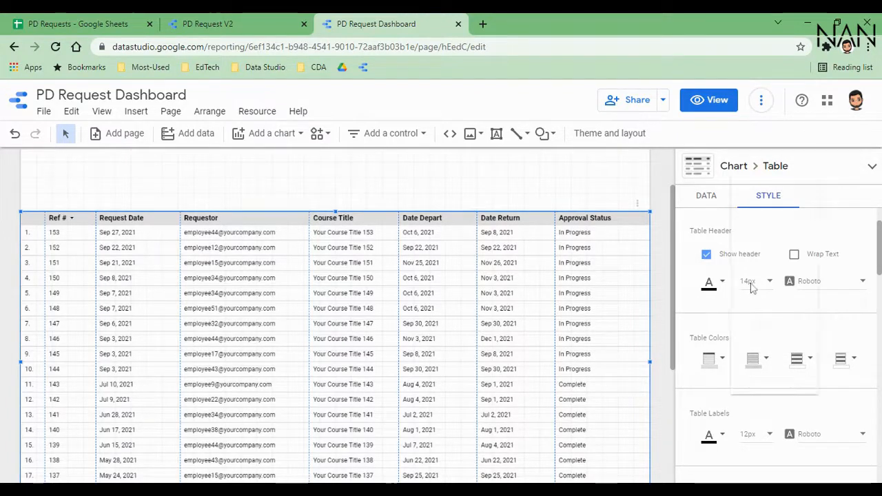
{"action": "left_click", "coordinate": [752, 255]}
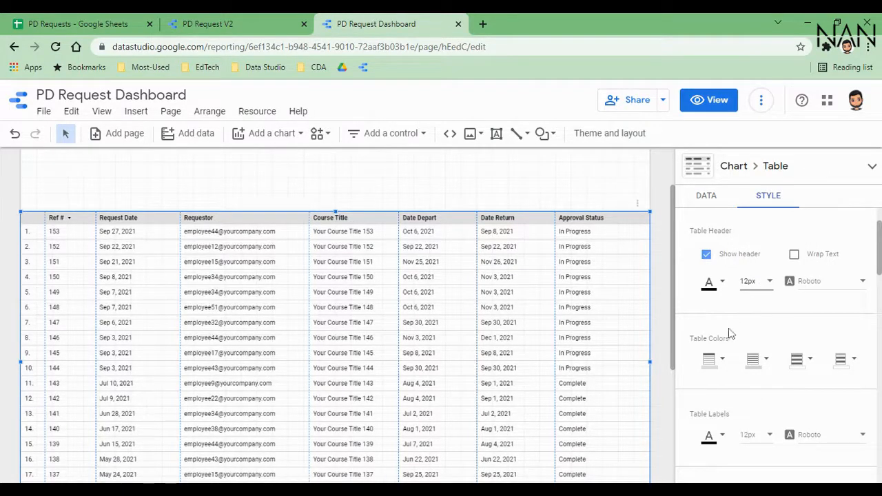
- Color the table header background amber yellow and the even rows very light gray
{"action": "scroll", "coordinate": [717, 326], "scroll_direction": "down", "scroll_amount": 1}
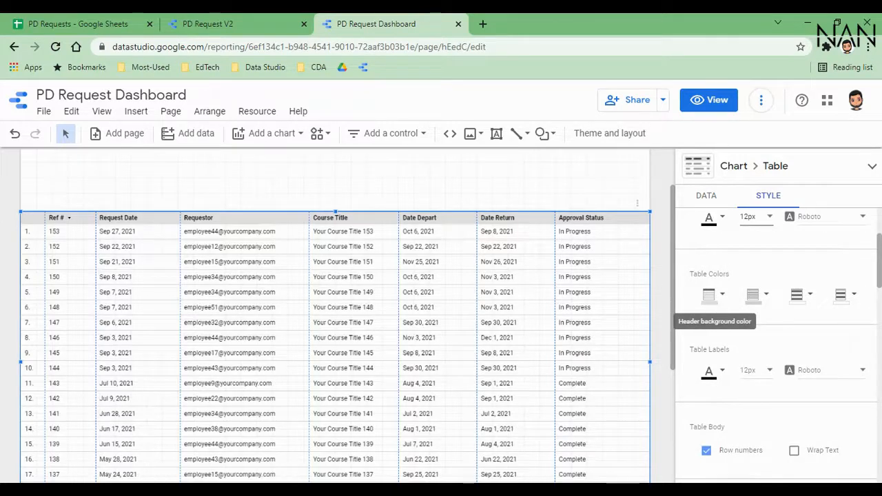
{"action": "left_click", "coordinate": [712, 297]}
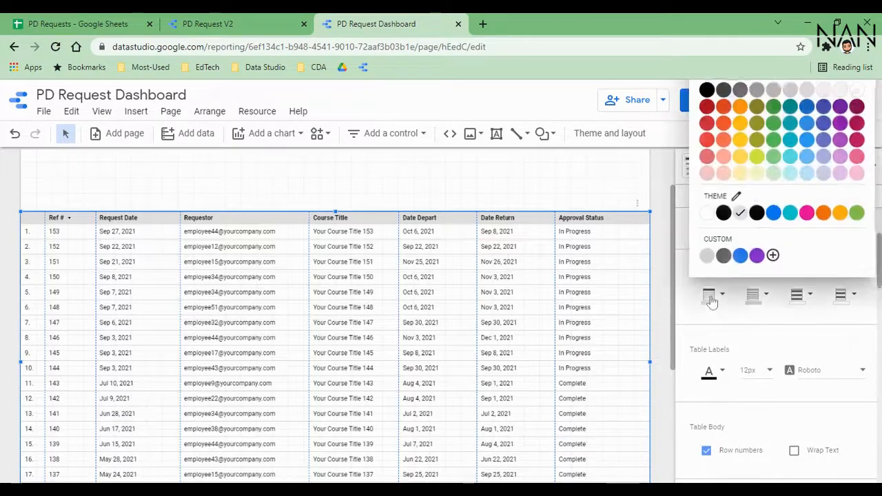
{"action": "left_click", "coordinate": [740, 140]}
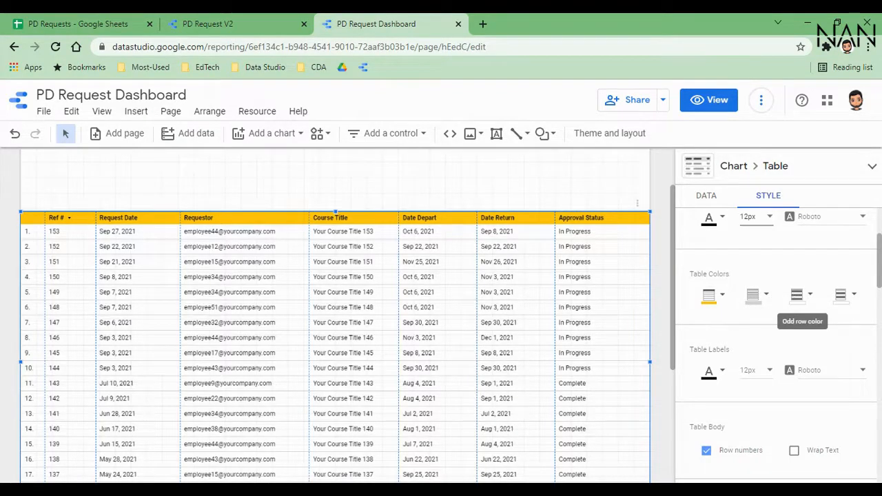
{"action": "left_click", "coordinate": [844, 296]}
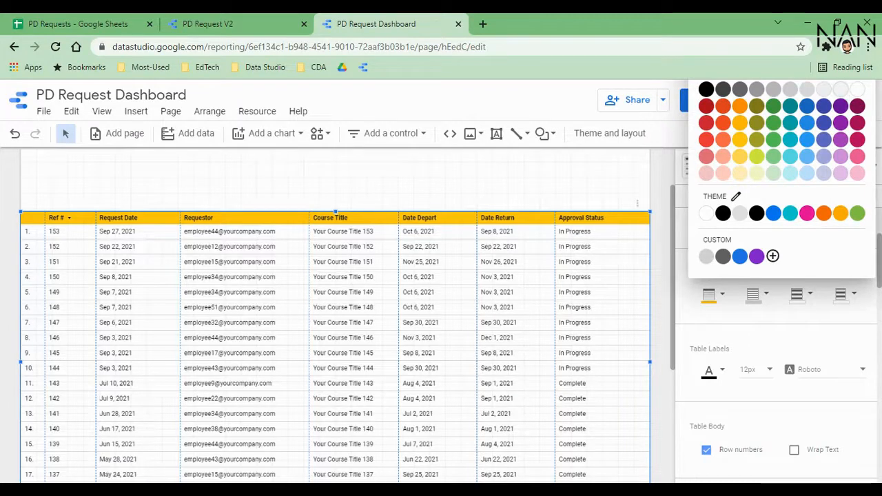
{"action": "left_click", "coordinate": [841, 90]}
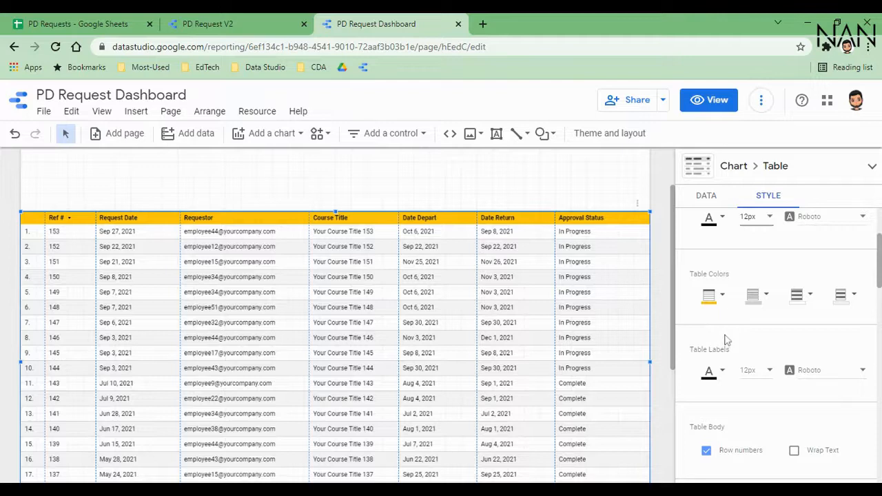
- Hide the row numbers and turn on text wrapping in the table body
{"action": "scroll", "coordinate": [727, 338], "scroll_direction": "down", "scroll_amount": 1}
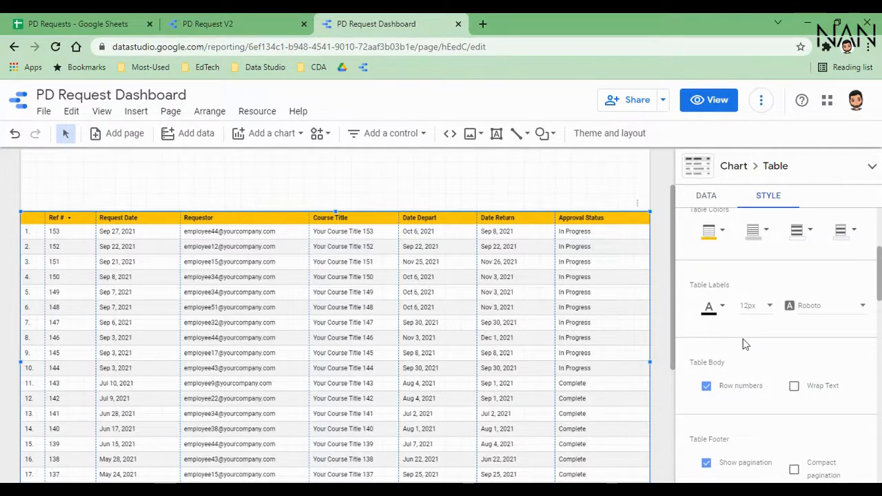
{"action": "scroll", "coordinate": [745, 345], "scroll_direction": "down", "scroll_amount": 1}
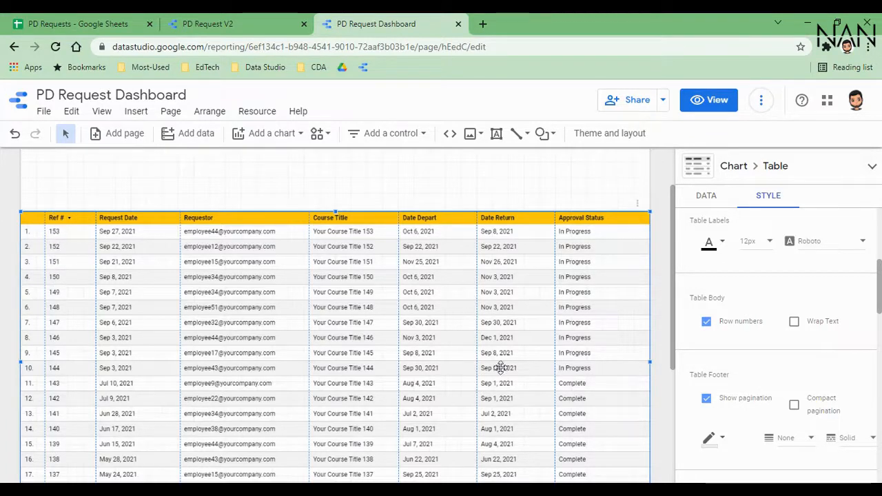
{"action": "left_click", "coordinate": [707, 323]}
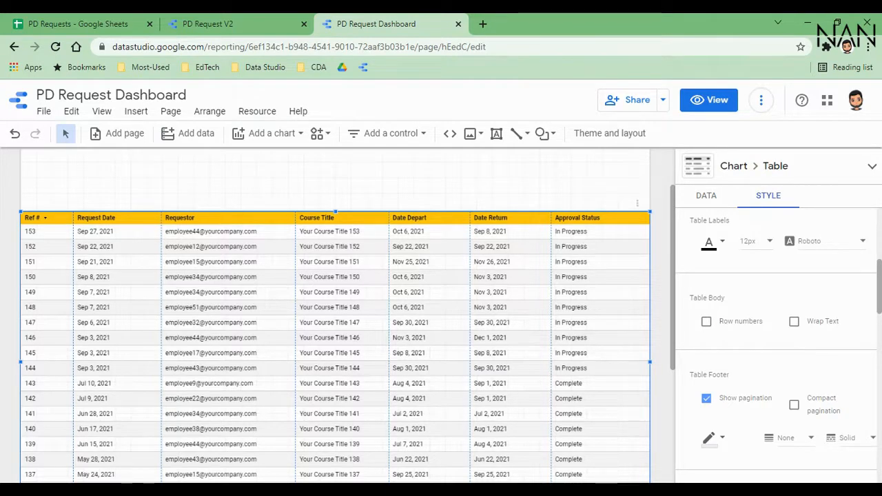
{"action": "left_click", "coordinate": [794, 322]}
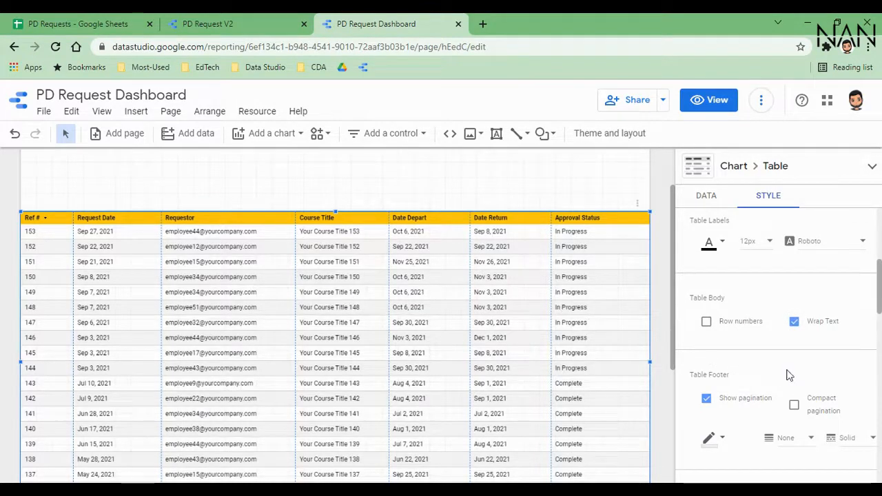
- Set the table's missing data to show "-"
{"action": "scroll", "coordinate": [723, 325], "scroll_direction": "down", "scroll_amount": 1}
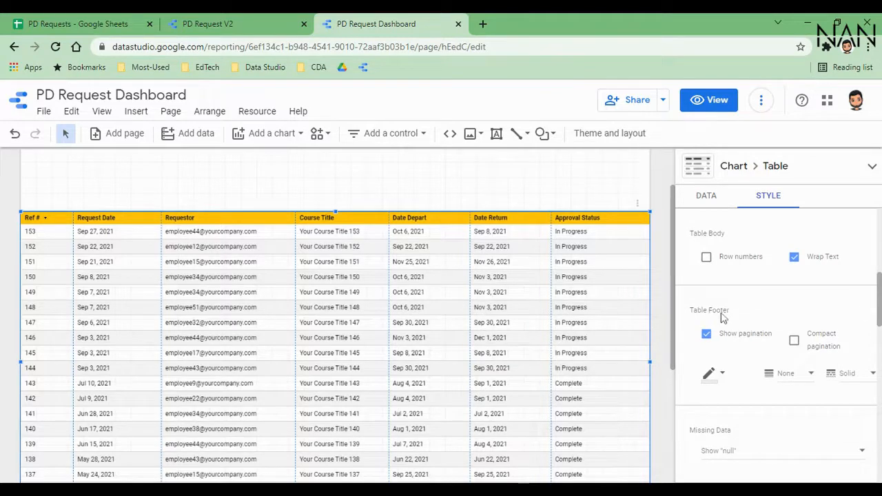
{"action": "scroll", "coordinate": [714, 324], "scroll_direction": "down", "scroll_amount": 1}
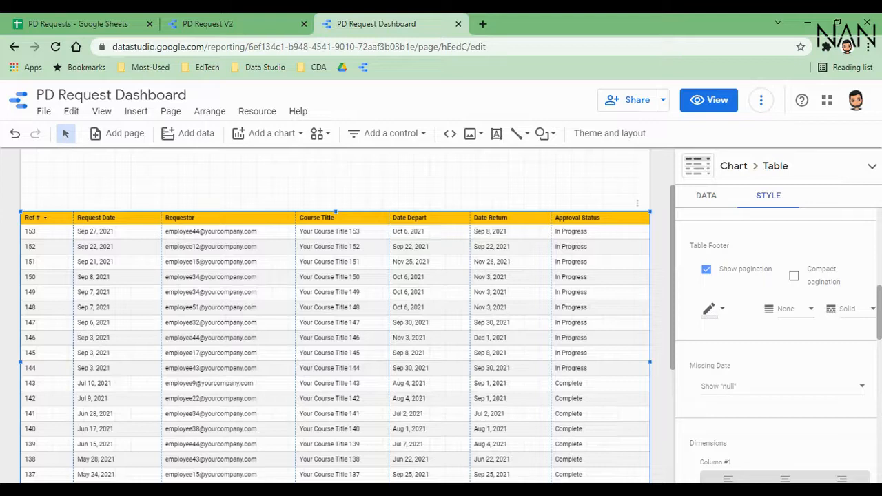
{"action": "left_click", "coordinate": [725, 389]}
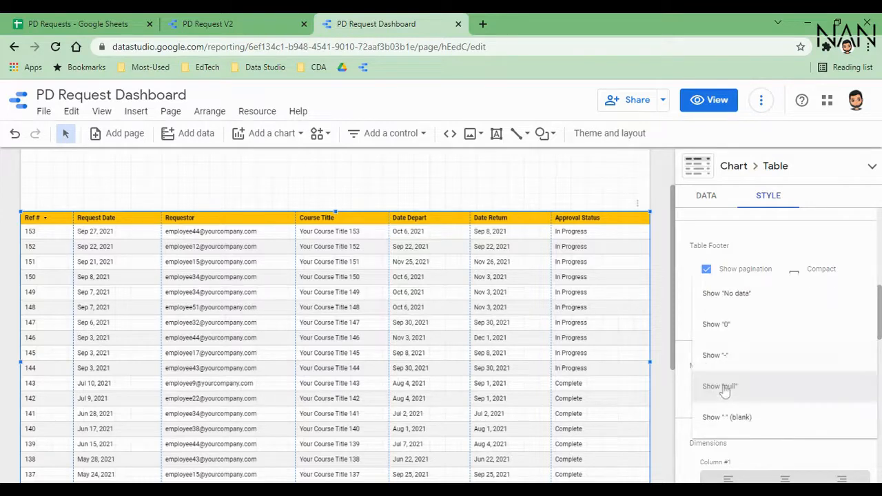
{"action": "left_click", "coordinate": [723, 357]}
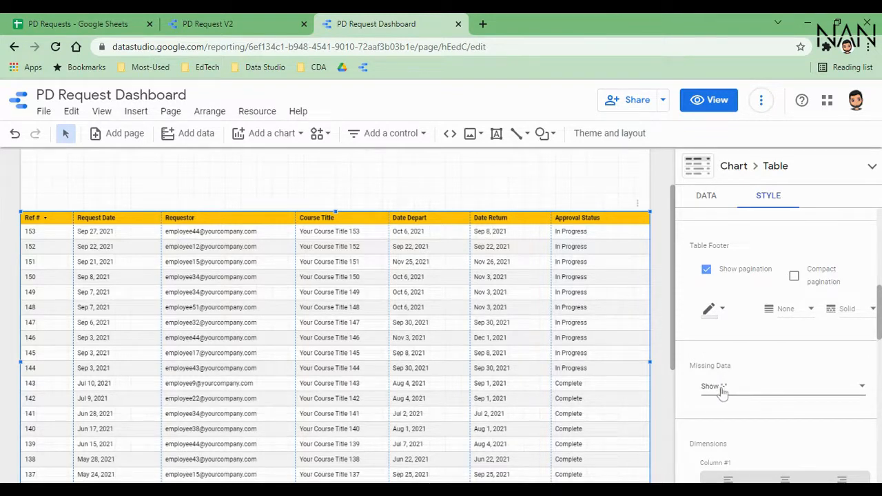
- Center-align all seven dimension columns of the table, from Ref # to Approval Status
{"action": "scroll", "coordinate": [721, 392], "scroll_direction": "down", "scroll_amount": 3}
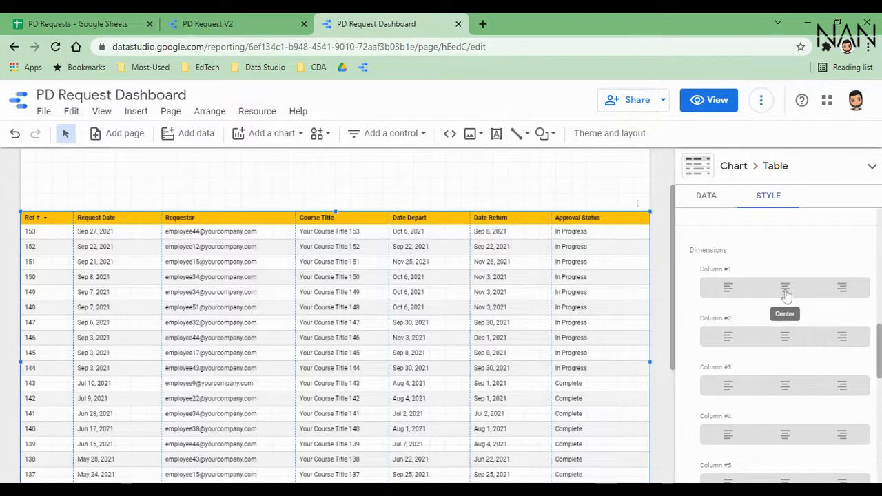
{"action": "left_click", "coordinate": [785, 290]}
{"action": "left_click", "coordinate": [786, 340]}
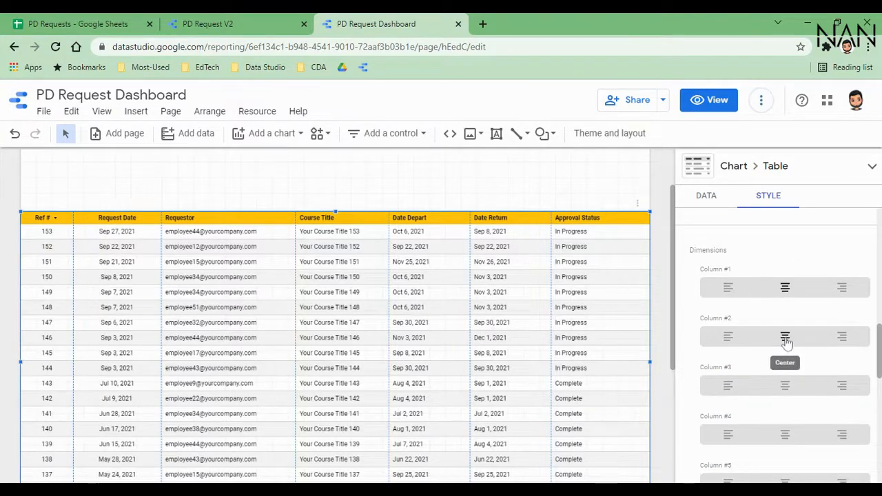
{"action": "left_click", "coordinate": [785, 386]}
{"action": "scroll", "coordinate": [777, 338], "scroll_direction": "down", "scroll_amount": 2}
{"action": "left_click", "coordinate": [786, 305]}
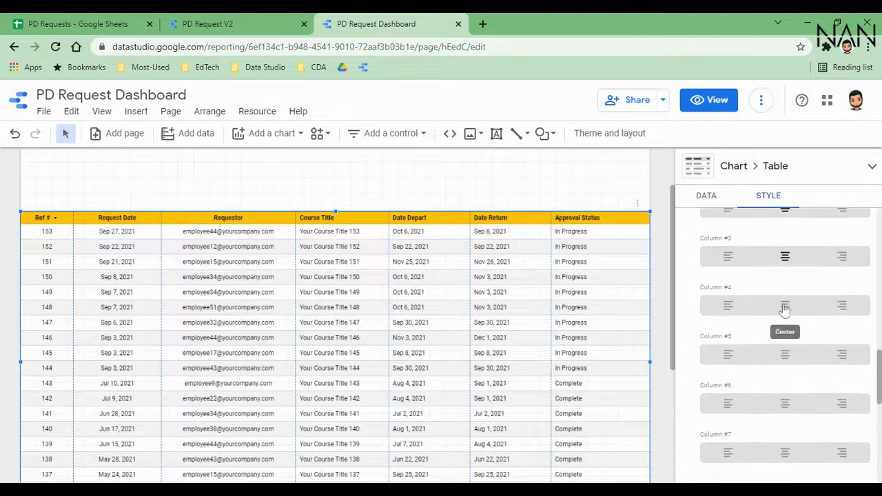
{"action": "left_click", "coordinate": [785, 357]}
{"action": "left_click", "coordinate": [785, 404]}
{"action": "scroll", "coordinate": [782, 393], "scroll_direction": "down", "scroll_amount": 1}
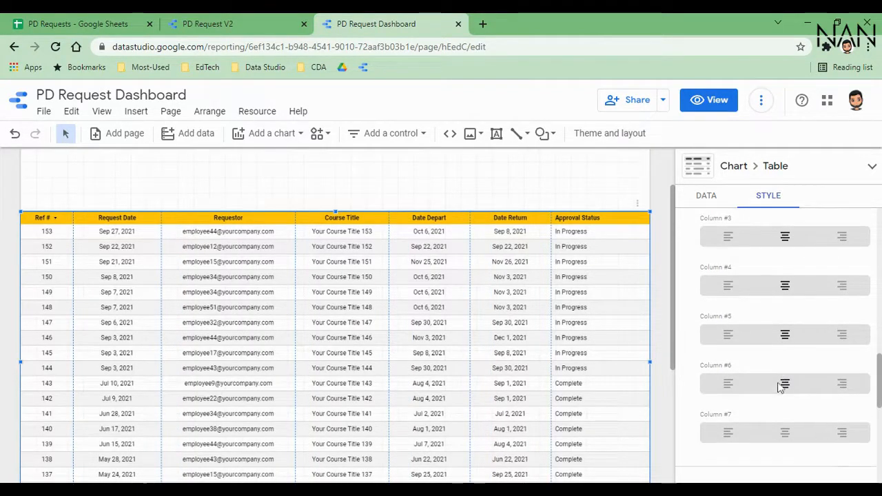
{"action": "left_click", "coordinate": [785, 390]}
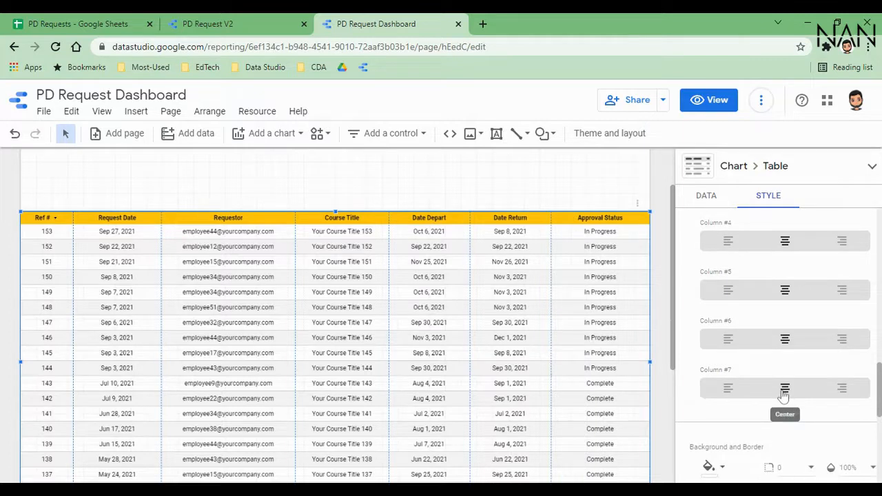
- Insert a rectangle that fills the empty area above the request table, spanning the table's full width down to its header
{"action": "scroll", "coordinate": [617, 333], "scroll_direction": "down", "scroll_amount": 1}
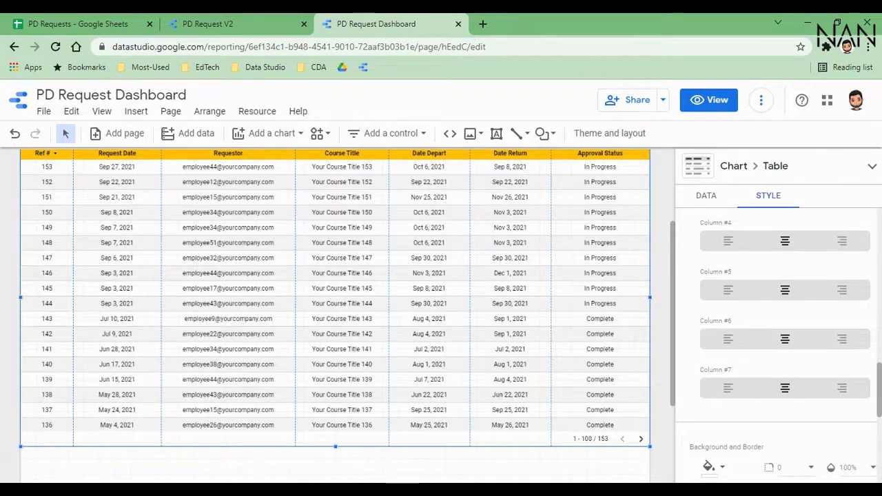
{"action": "scroll", "coordinate": [506, 282], "scroll_direction": "up", "scroll_amount": 1}
{"action": "scroll", "coordinate": [506, 282], "scroll_direction": "up", "scroll_amount": 1}
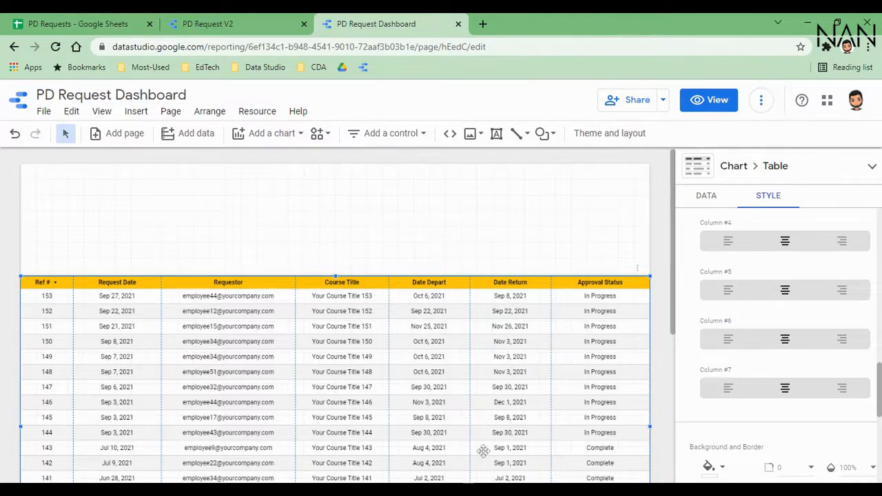
{"action": "left_click", "coordinate": [248, 324]}
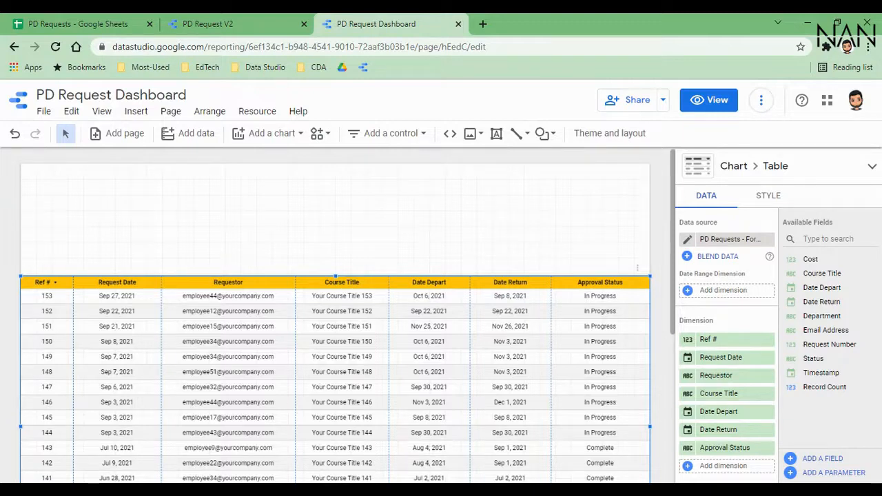
{"action": "left_click", "coordinate": [137, 112]}
{"action": "scroll", "coordinate": [168, 255], "scroll_direction": "down", "scroll_amount": 4}
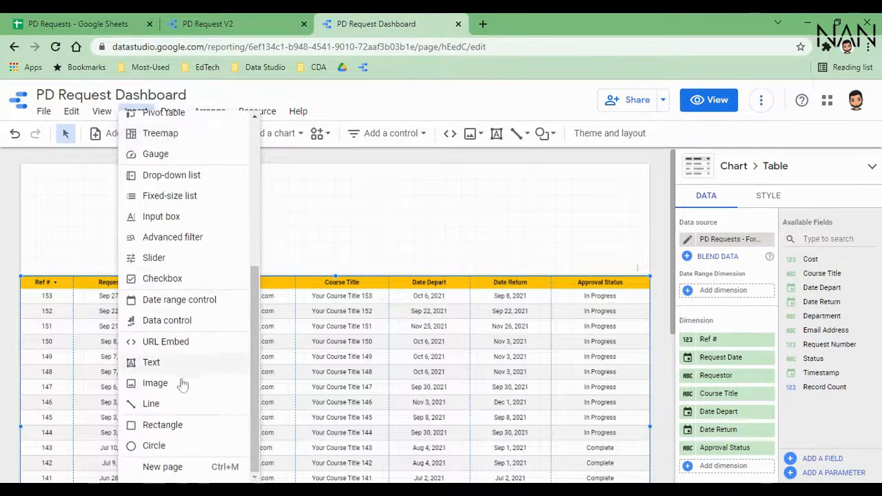
{"action": "left_click", "coordinate": [165, 425]}
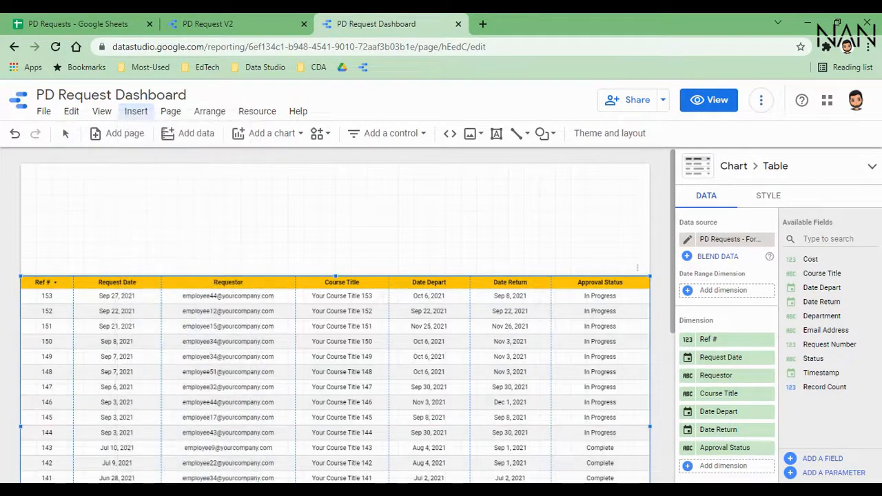
{"action": "mouse_move", "coordinate": [21, 164]}
{"action": "left_mouse_down"}
{"action": "mouse_move", "coordinate": [113, 207]}
{"action": "mouse_move", "coordinate": [650, 267]}
{"action": "left_mouse_up"}
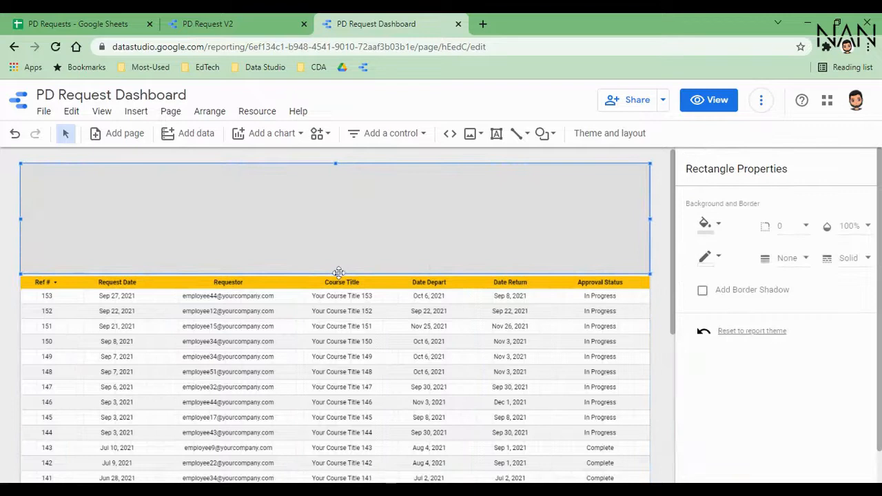
{"action": "left_click_drag", "start_coordinate": [337, 273], "coordinate": [337, 275]}
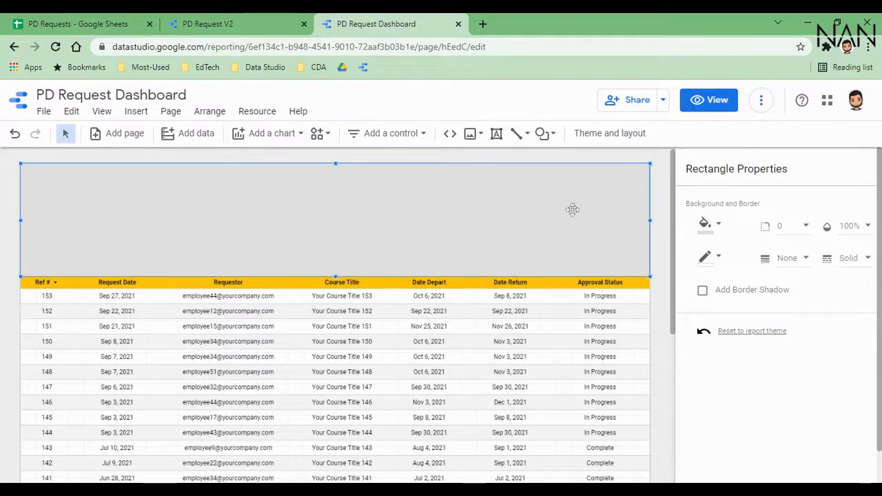
- Fill the rectangle above the table with black and set its opacity to 40%
{"action": "left_click", "coordinate": [717, 228]}
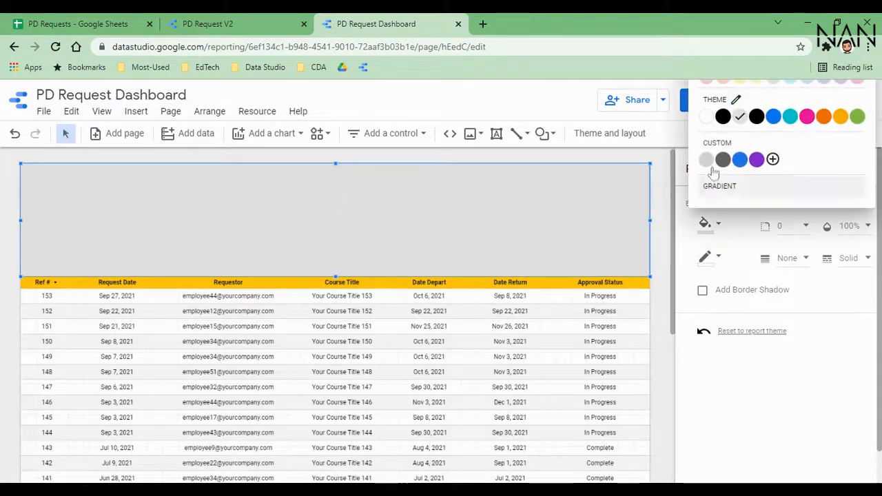
{"action": "left_click", "coordinate": [724, 117]}
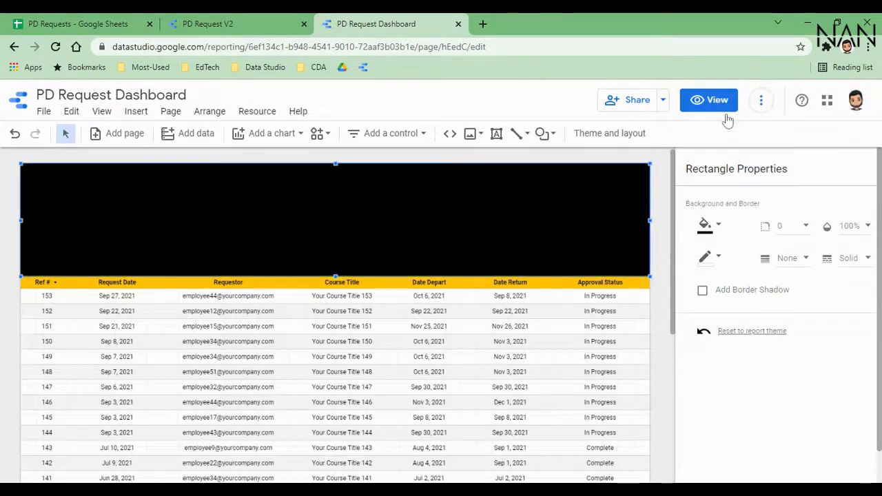
{"action": "left_click", "coordinate": [853, 231]}
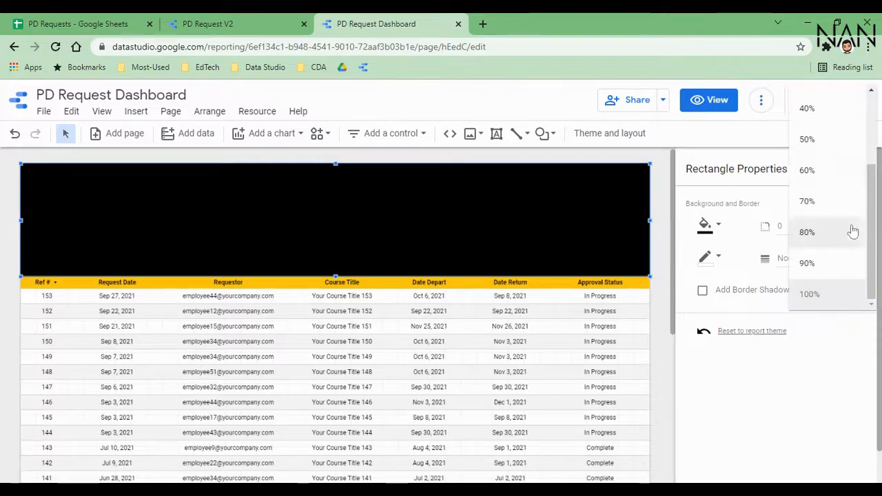
{"action": "left_click", "coordinate": [808, 110]}
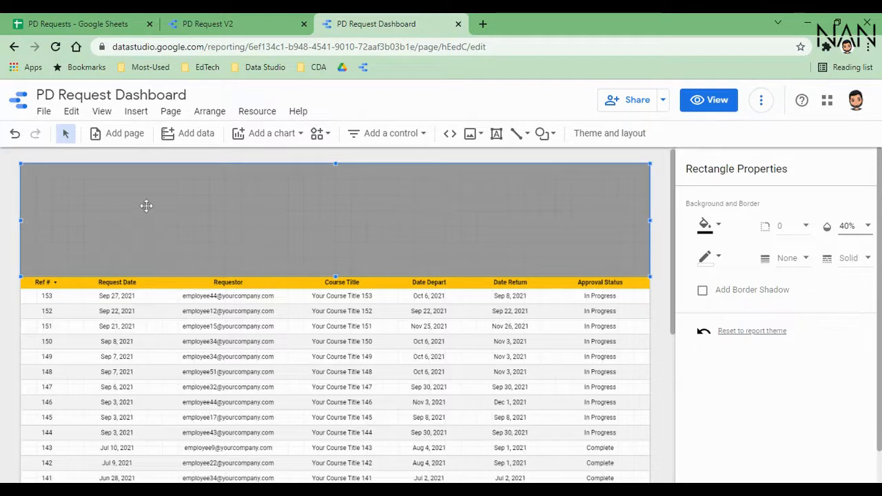
- Add a scorecard near the left end of the gray rectangle and use Status as its metric instead of Record Count
{"action": "left_click", "coordinate": [137, 112]}
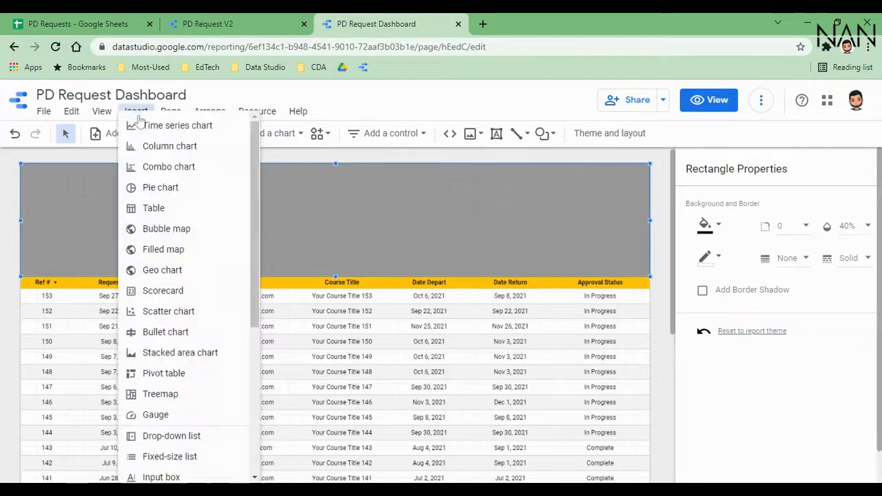
{"action": "left_click", "coordinate": [149, 291]}
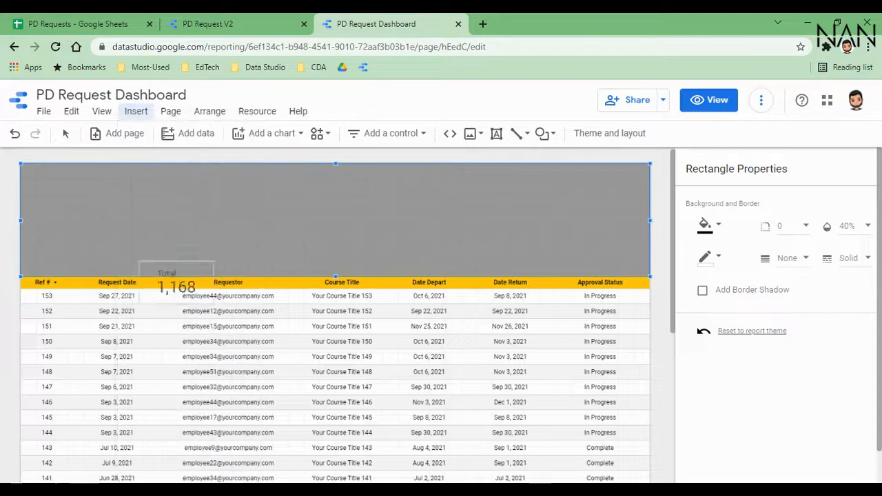
{"action": "left_click", "coordinate": [81, 196]}
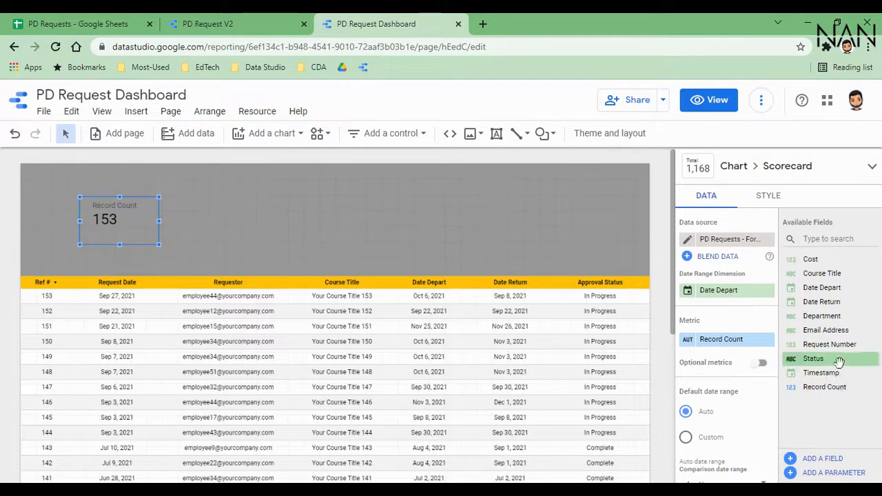
{"action": "left_click_drag", "start_coordinate": [836, 361], "coordinate": [833, 360]}
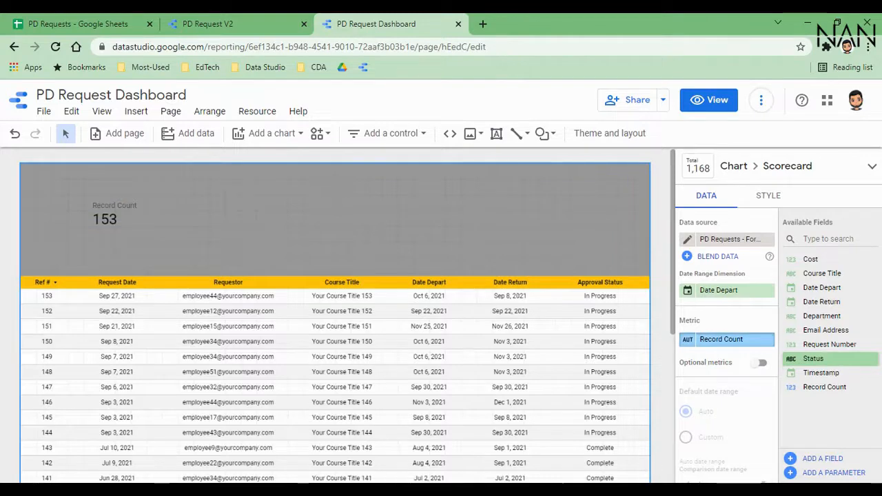
{"action": "left_click_drag", "start_coordinate": [723, 339], "coordinate": [723, 339]}
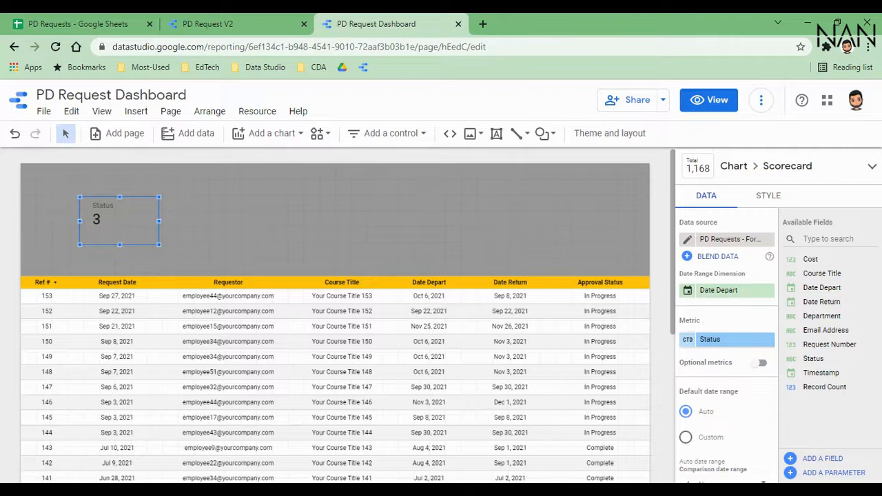
- Name the scorecard's Status metric Total and set its aggregation to Count
{"action": "left_click", "coordinate": [688, 342]}
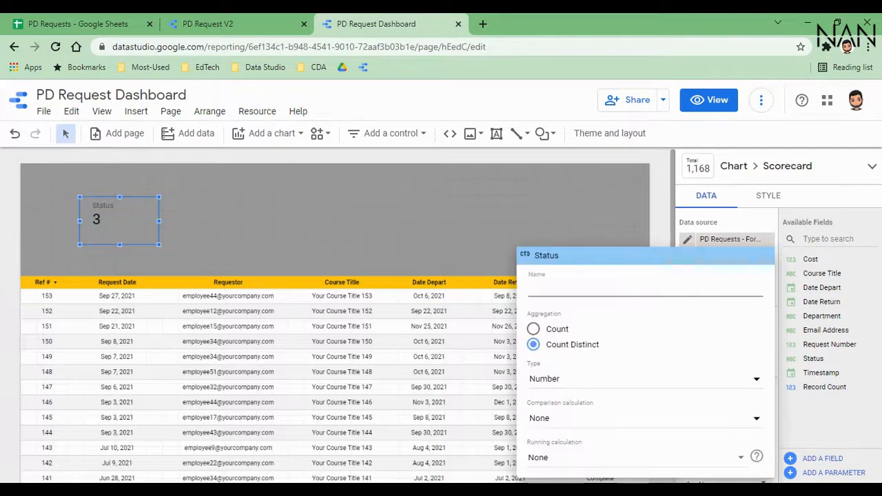
{"action": "type", "text": "Total"}
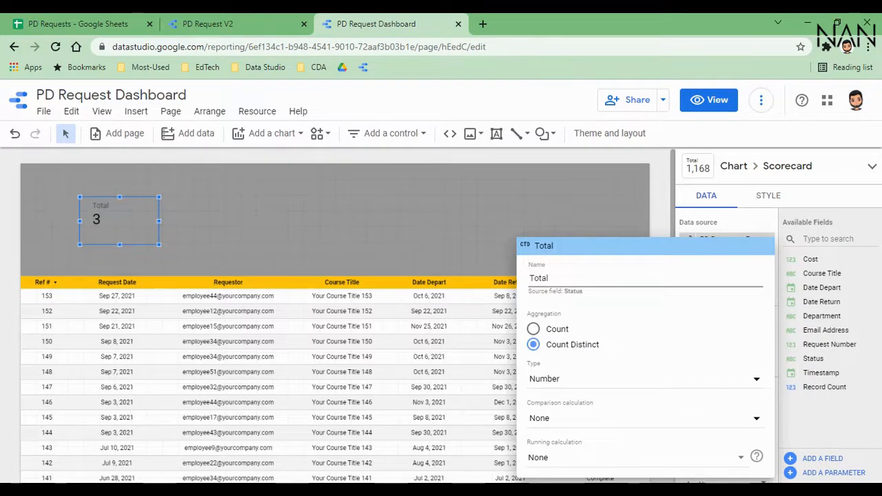
{"action": "left_click", "coordinate": [534, 329]}
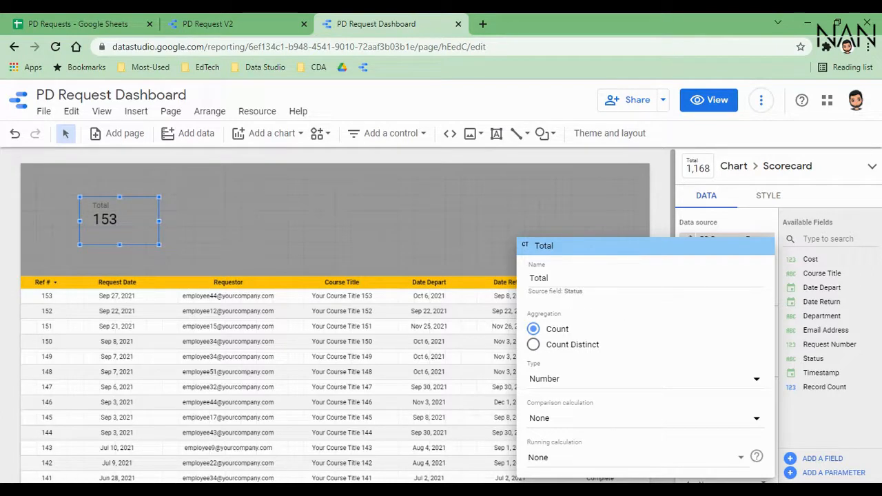
{"action": "left_click", "coordinate": [660, 215]}
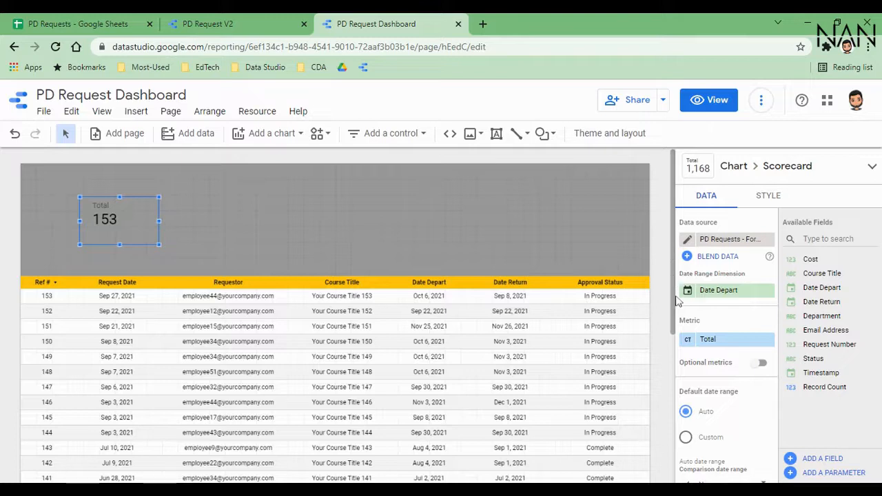
- Remove Date Depart as the scorecard's date range dimension and set its missing data to show "0"
{"action": "left_click", "coordinate": [769, 290]}
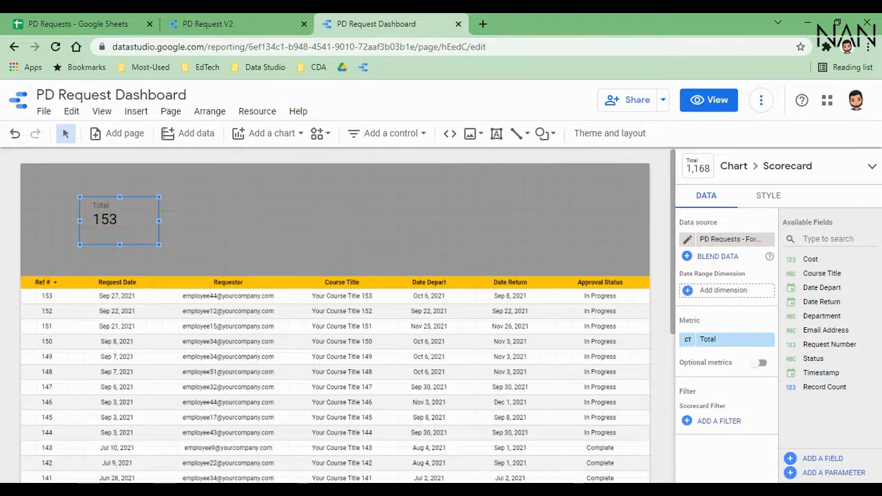
{"action": "left_click", "coordinate": [771, 199]}
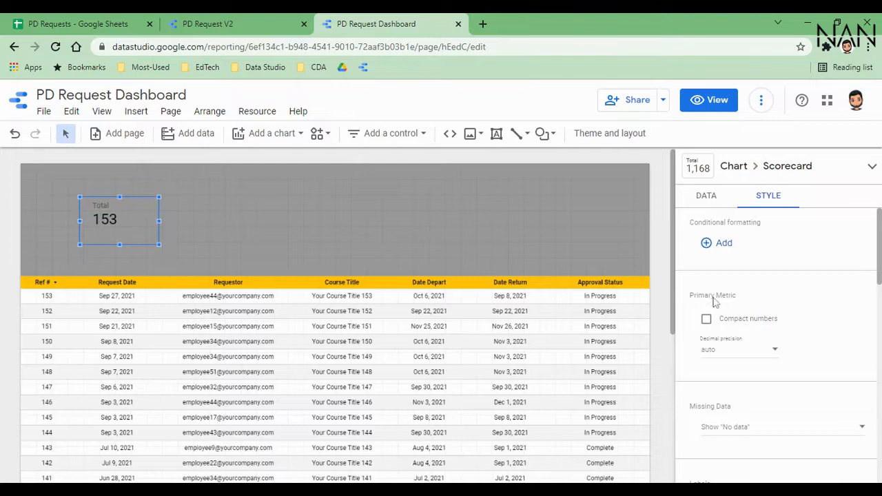
{"action": "scroll", "coordinate": [714, 301], "scroll_direction": "down", "scroll_amount": 1}
{"action": "scroll", "coordinate": [717, 314], "scroll_direction": "down", "scroll_amount": 1}
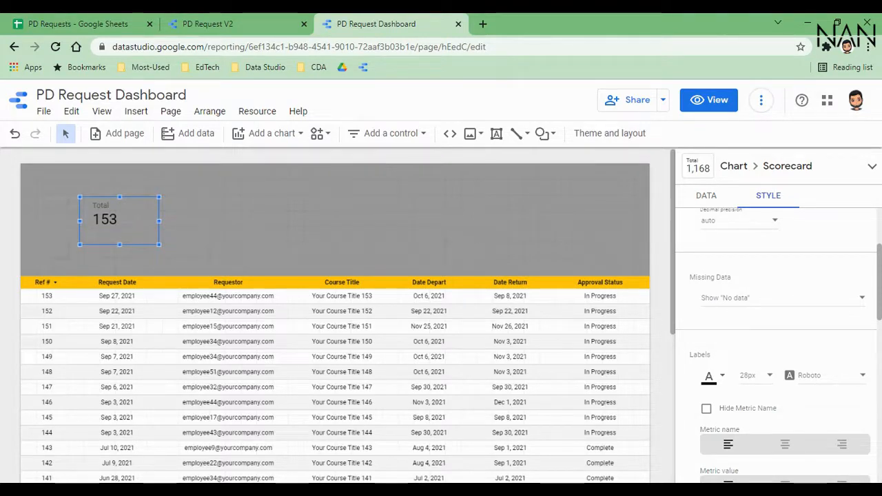
{"action": "left_click", "coordinate": [728, 301]}
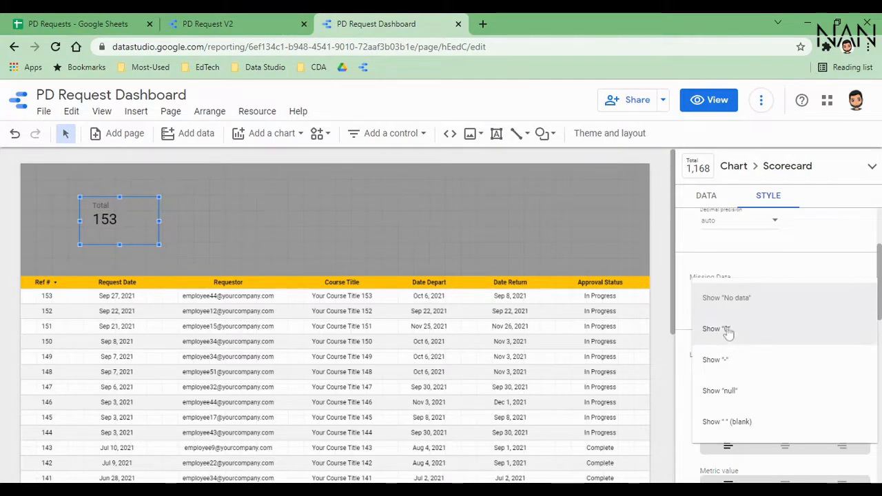
{"action": "left_click", "coordinate": [728, 332]}
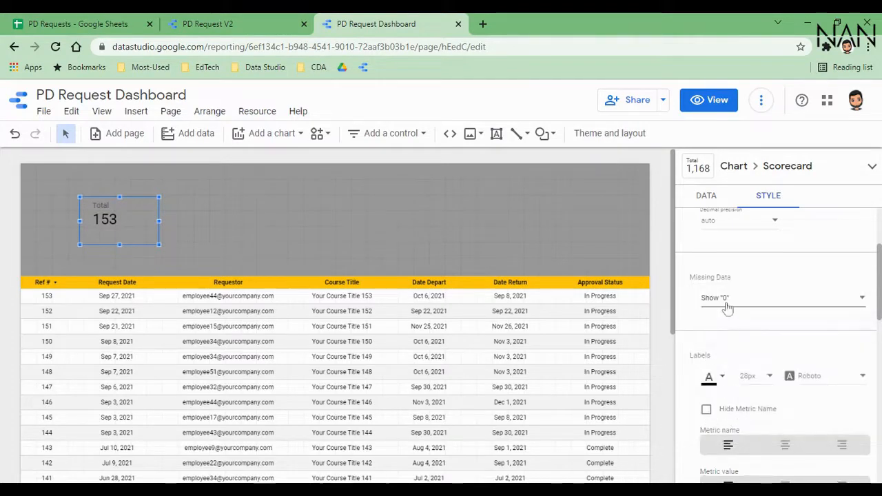
- Set the scorecard's label font color to white and the font size to 48px
{"action": "scroll", "coordinate": [727, 309], "scroll_direction": "down", "scroll_amount": 2}
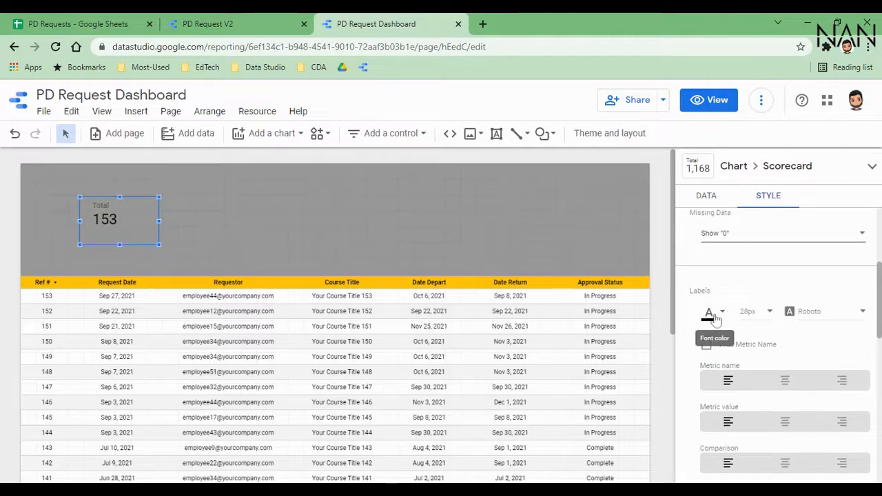
{"action": "left_click", "coordinate": [713, 315]}
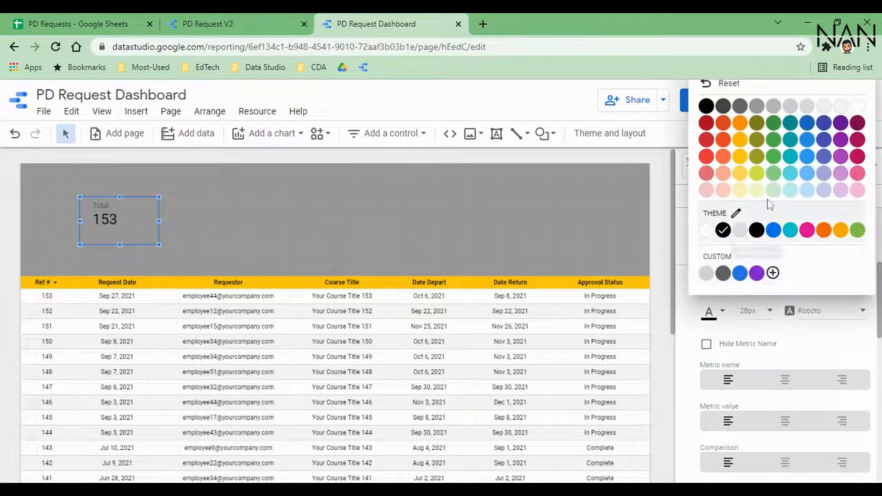
{"action": "left_click", "coordinate": [857, 107]}
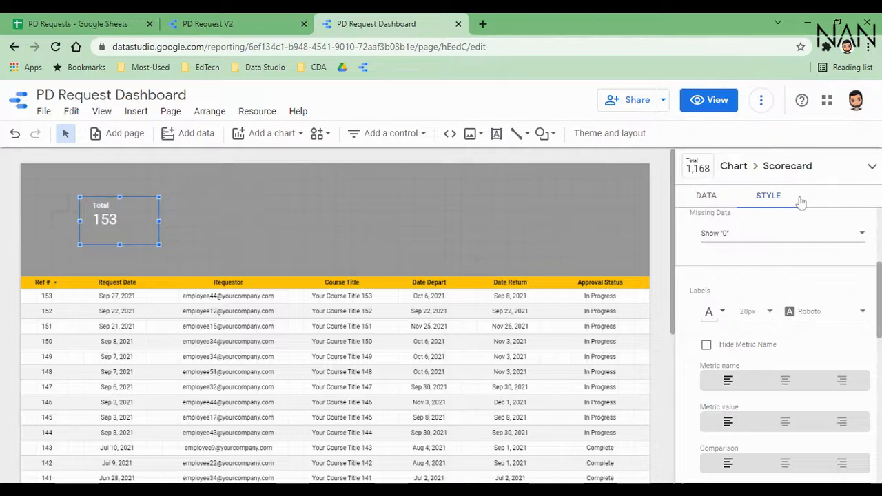
{"action": "left_click", "coordinate": [749, 313]}
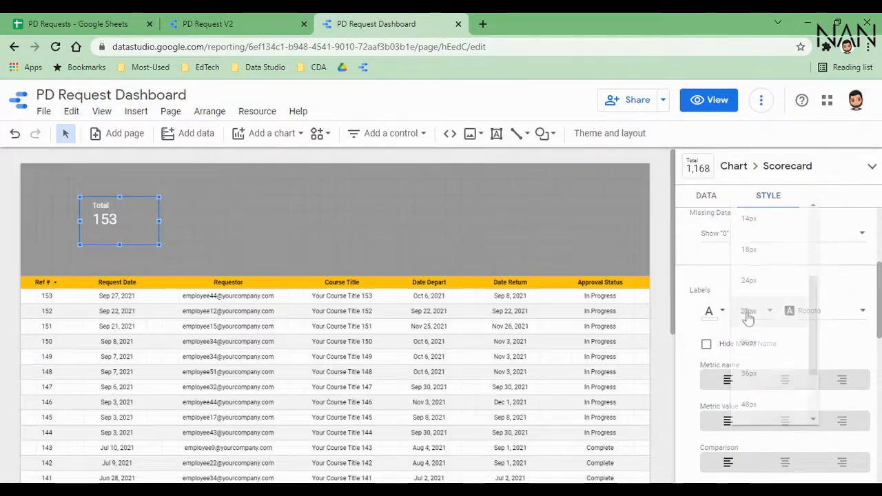
{"action": "left_click", "coordinate": [750, 405]}
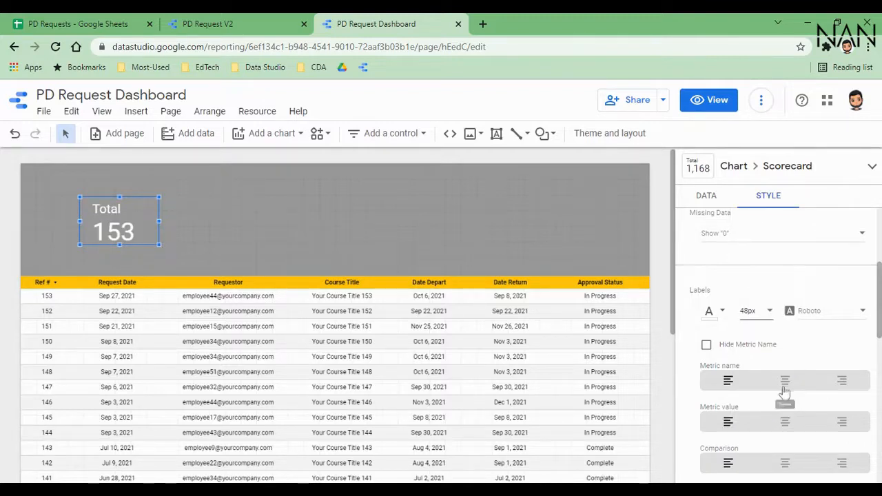
- Center-align the scorecard's metric name, metric value and comparison
{"action": "scroll", "coordinate": [777, 379], "scroll_direction": "down", "scroll_amount": 1}
{"action": "scroll", "coordinate": [779, 372], "scroll_direction": "down", "scroll_amount": 3}
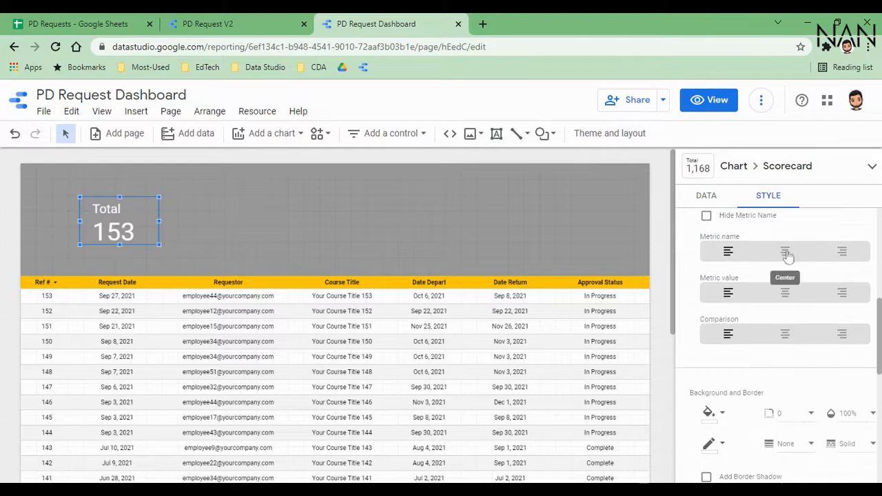
{"action": "left_click", "coordinate": [785, 253]}
{"action": "left_click", "coordinate": [785, 293]}
{"action": "left_click", "coordinate": [786, 334]}
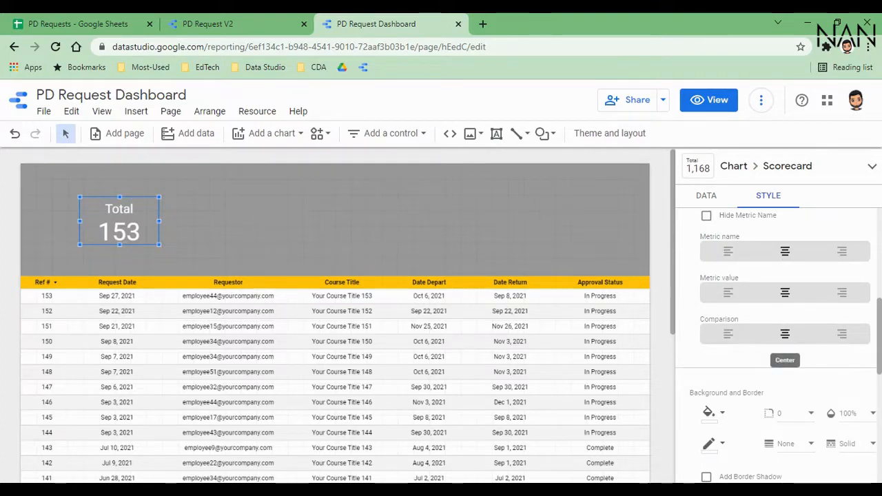
- Give the Total scorecard a dark blue background and move it slightly right within the gray rectangle
{"action": "scroll", "coordinate": [782, 338], "scroll_direction": "down", "scroll_amount": 2}
{"action": "scroll", "coordinate": [769, 347], "scroll_direction": "up", "scroll_amount": 2}
{"action": "left_click", "coordinate": [721, 414]}
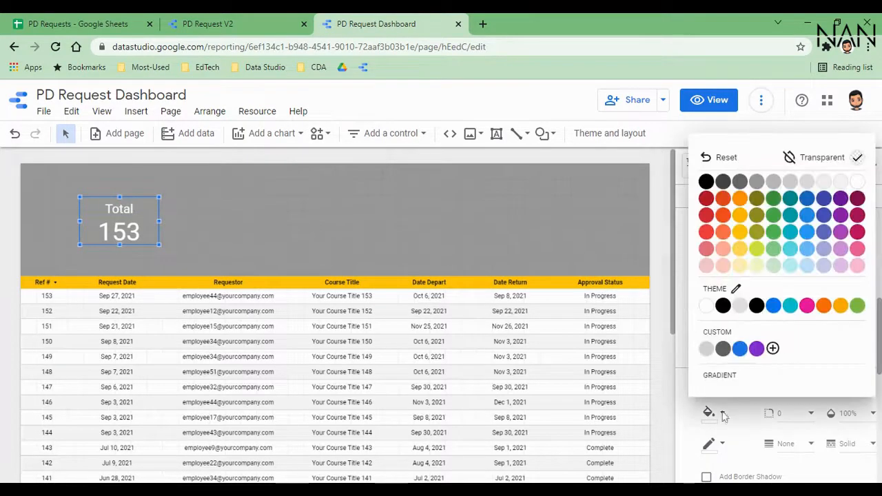
{"action": "left_click", "coordinate": [808, 200]}
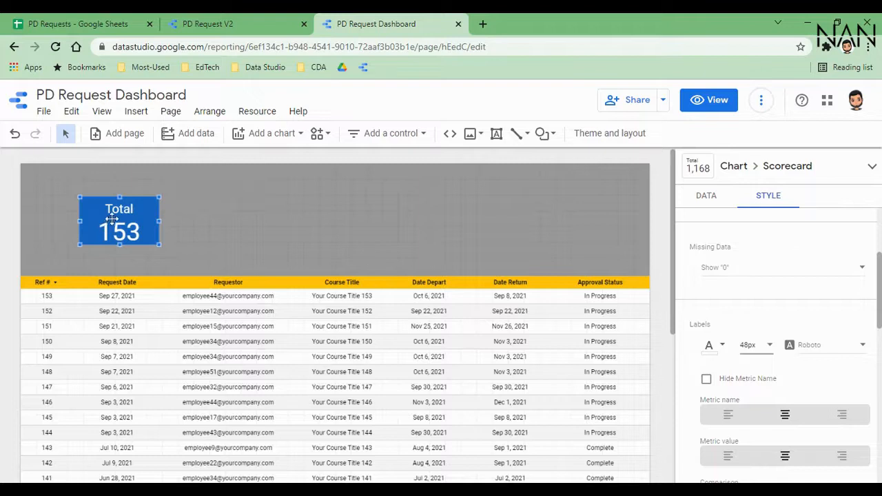
{"action": "left_click_drag", "start_coordinate": [116, 217], "coordinate": [127, 211]}
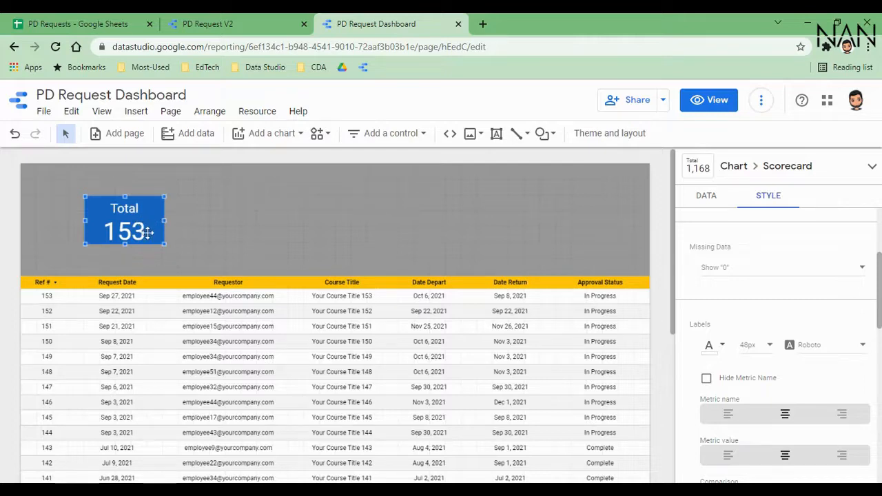
- Make the Total scorecard slightly taller and move it up a little within the gray rectangle
{"action": "left_click_drag", "start_coordinate": [127, 243], "coordinate": [124, 248]}
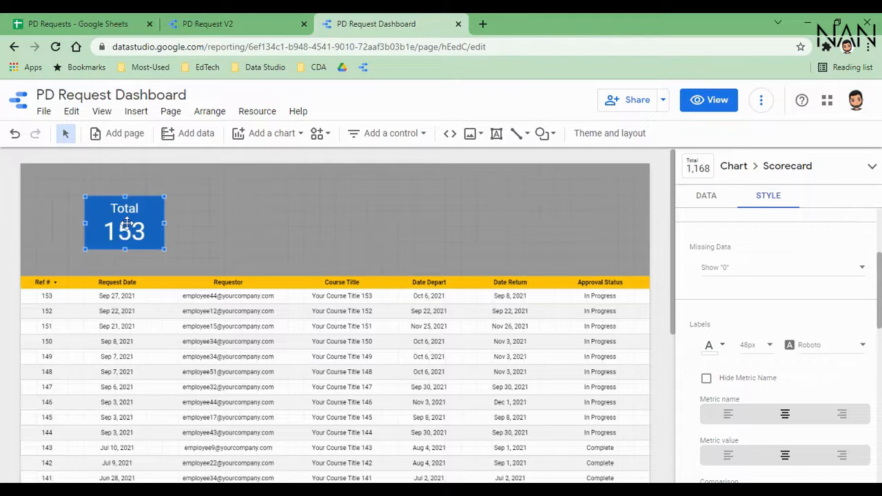
{"action": "left_click_drag", "start_coordinate": [136, 218], "coordinate": [136, 215]}
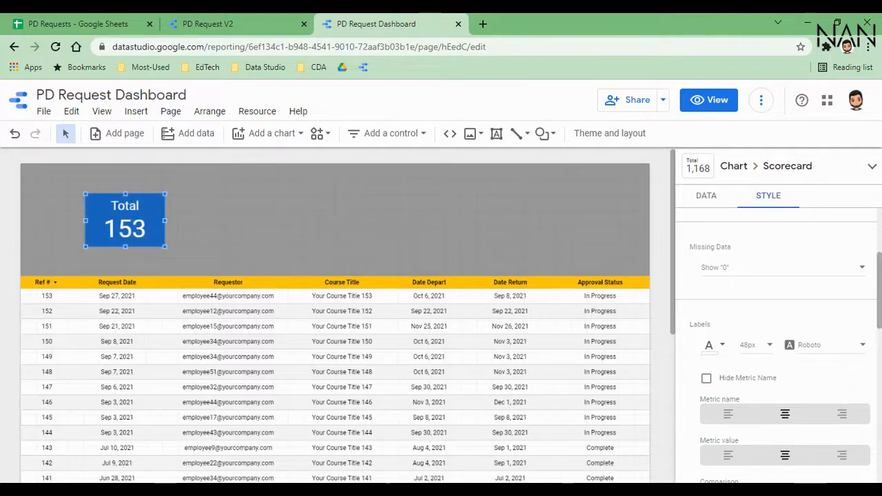
{"action": "key", "text": "shift+Up"}
{"action": "key", "text": "shift+Up"}
{"action": "left_click_drag", "start_coordinate": [126, 205], "coordinate": [127, 215]}
{"action": "key", "text": "Down"}
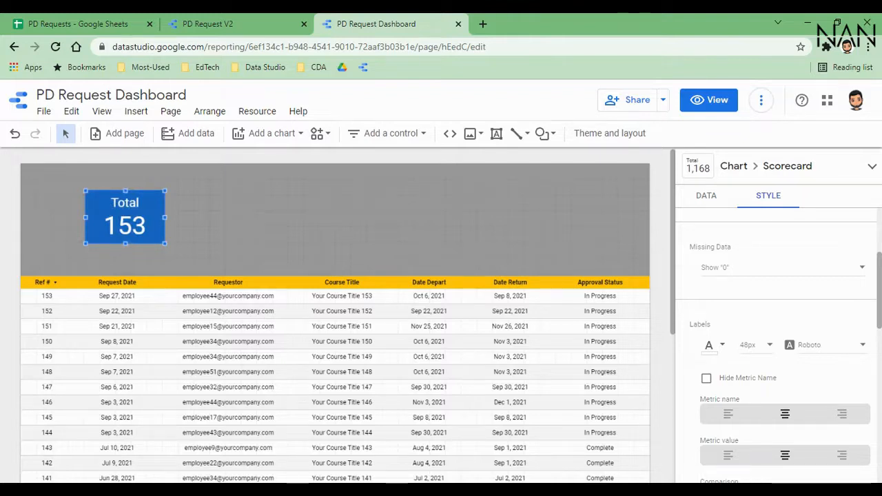
- Check the Status column's filter values and entry count in the PD Requests sheet, and return to PD Request Dashboard
{"action": "left_click", "coordinate": [94, 26]}
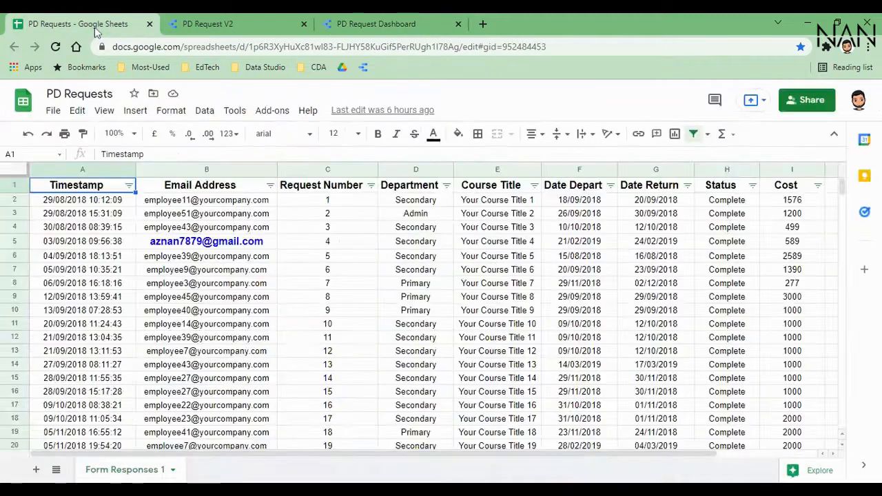
{"action": "left_click", "coordinate": [753, 187]}
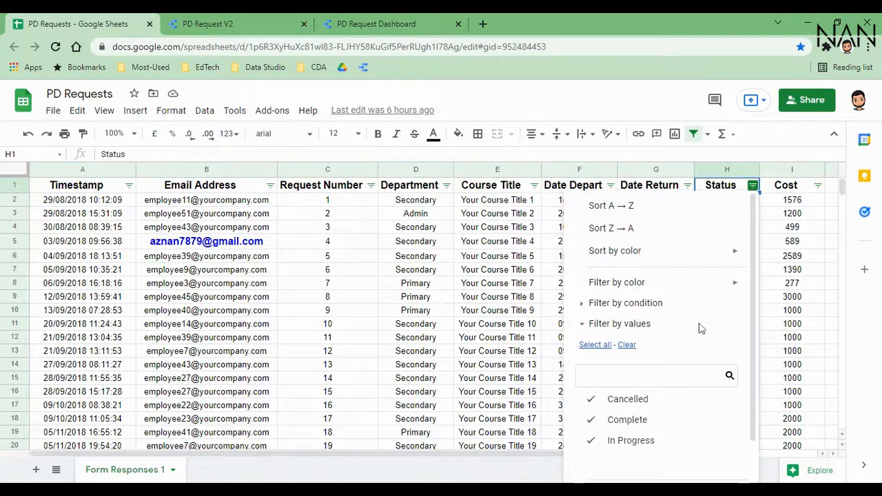
{"action": "left_click", "coordinate": [726, 169]}
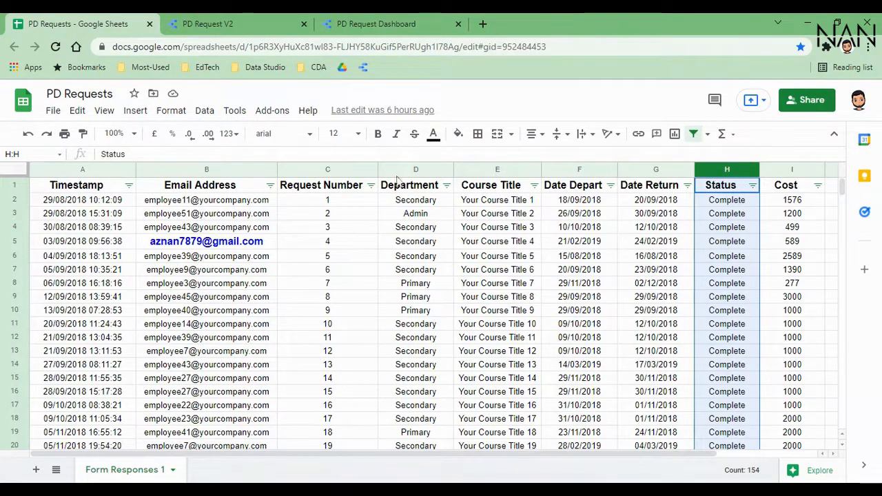
{"action": "left_click", "coordinate": [358, 25]}
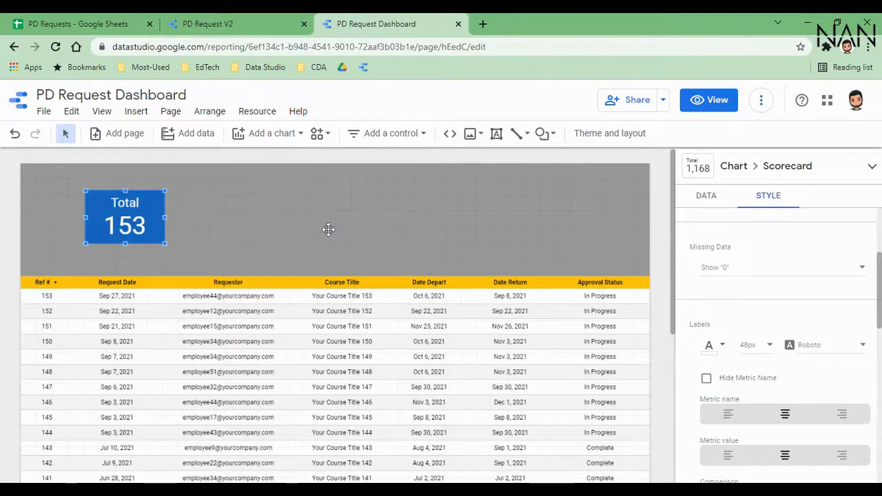
- Copy the Total scorecard, paste it, and place the copy directly to the right of the original
{"action": "right_click", "coordinate": [130, 201]}
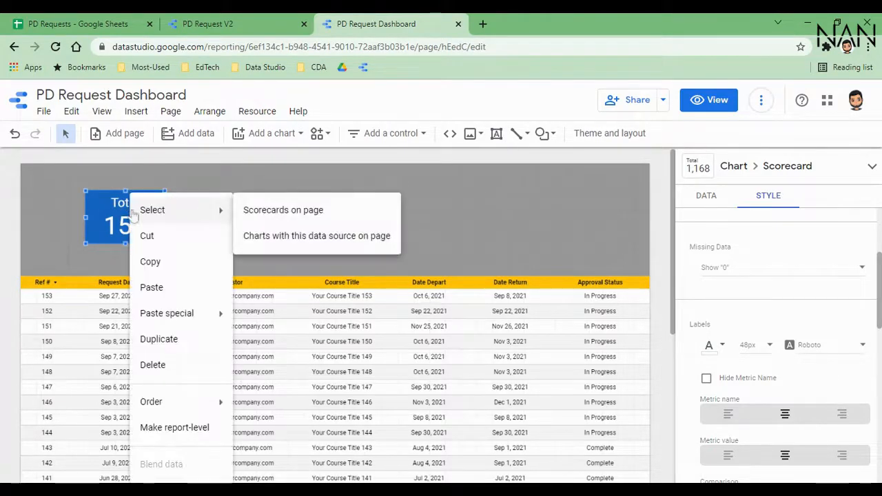
{"action": "left_click", "coordinate": [159, 263]}
{"action": "left_click", "coordinate": [241, 201]}
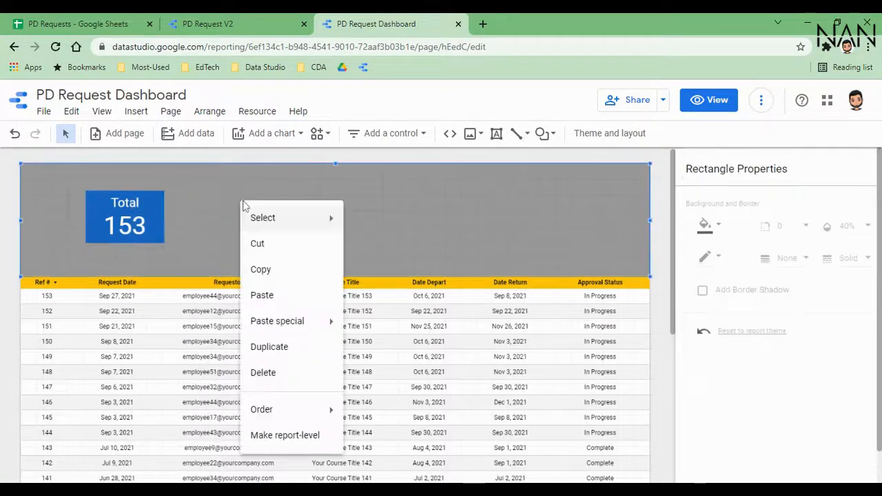
{"action": "left_click", "coordinate": [264, 296]}
{"action": "left_click_drag", "start_coordinate": [146, 230], "coordinate": [222, 219]}
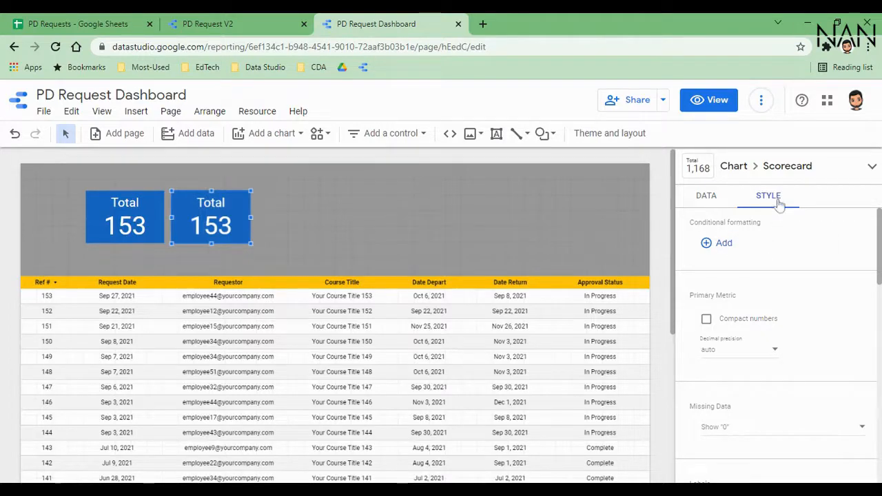
- Give the copied scorecard a dark green background
{"action": "scroll", "coordinate": [771, 257], "scroll_direction": "down", "scroll_amount": 2}
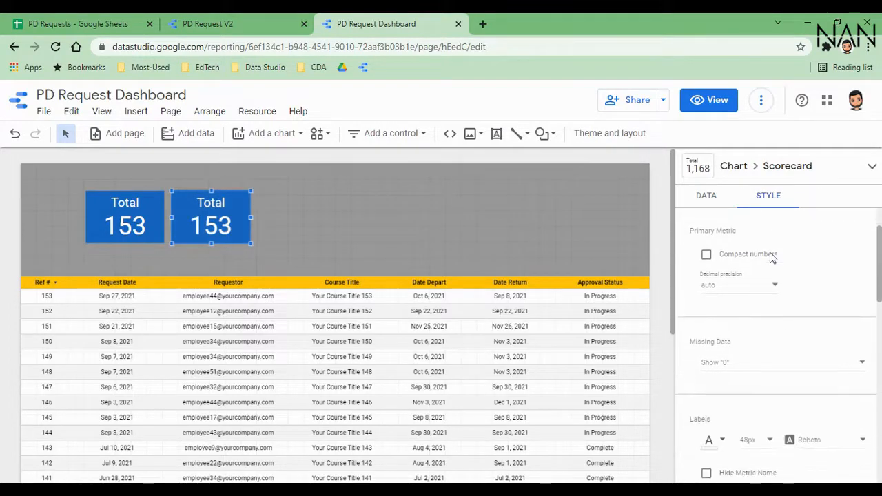
{"action": "scroll", "coordinate": [772, 258], "scroll_direction": "down", "scroll_amount": 3}
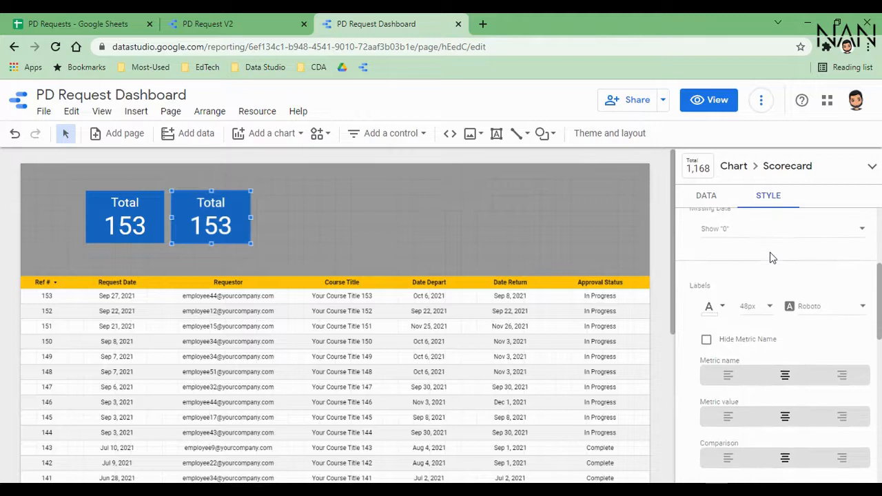
{"action": "scroll", "coordinate": [772, 258], "scroll_direction": "down", "scroll_amount": 2}
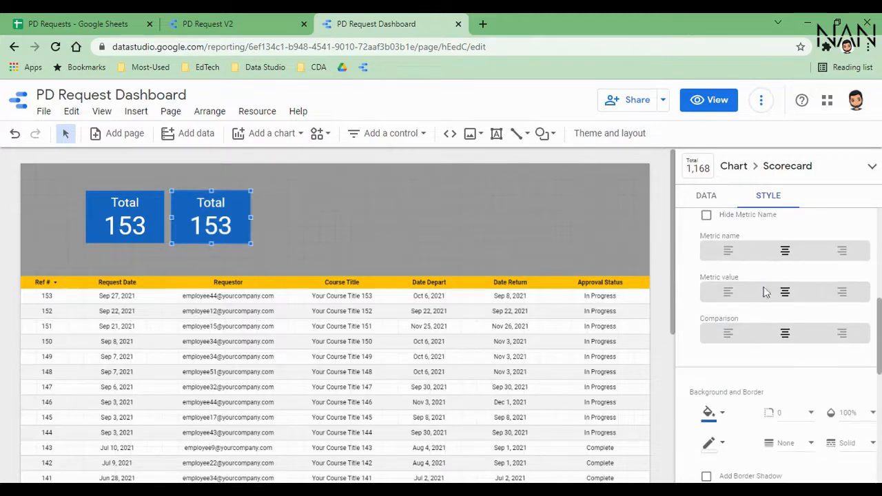
{"action": "left_click", "coordinate": [719, 417]}
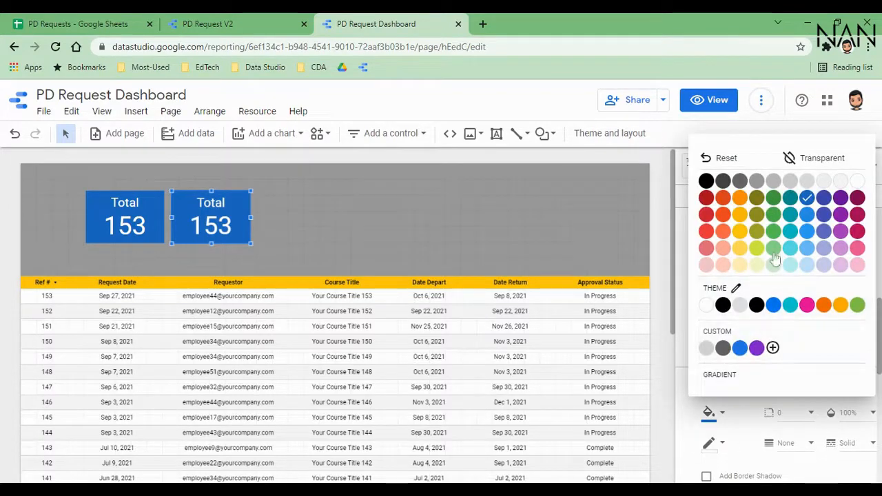
{"action": "left_click", "coordinate": [773, 199]}
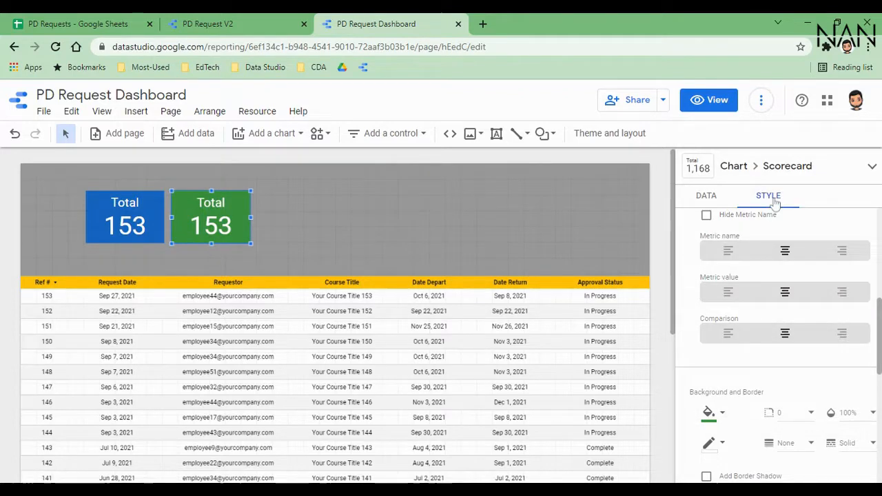
- Rename the green scorecard's metric as "Approved"
{"action": "left_click", "coordinate": [708, 197]}
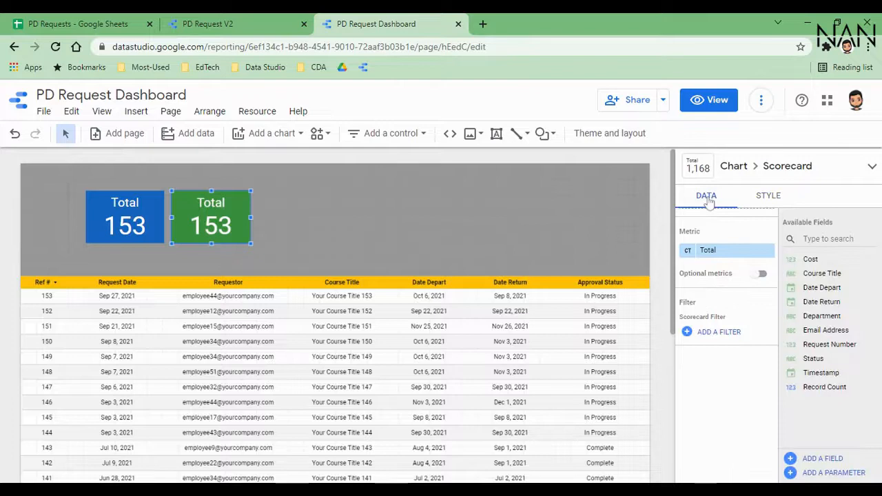
{"action": "left_click", "coordinate": [687, 254]}
{"action": "left_click_drag", "start_coordinate": [552, 284], "coordinate": [521, 293]}
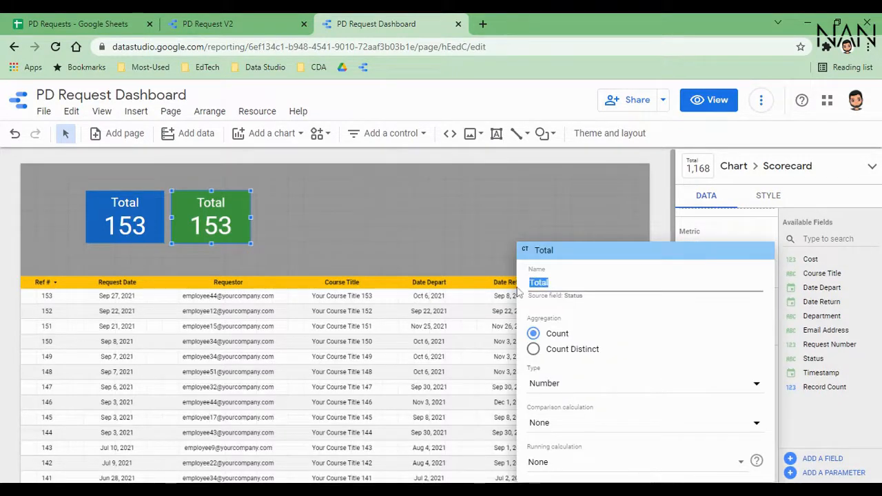
{"action": "type", "text": "Approved"}
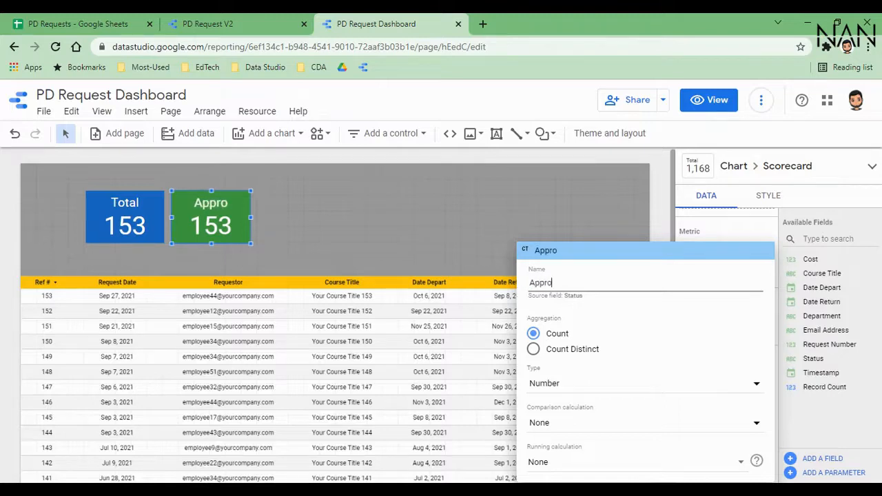
{"action": "left_click", "coordinate": [655, 237]}
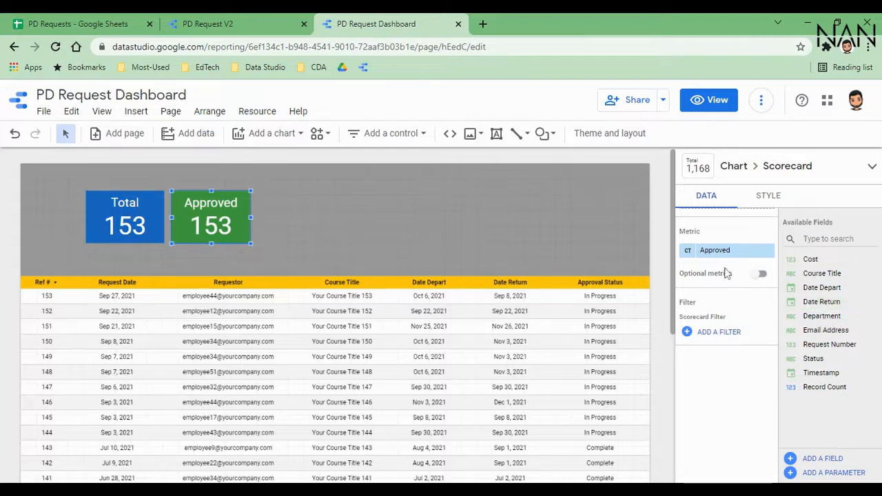
- Create a filter named "Approved filter" for the Approved scorecard that includes records with Status Equal to (=) "Complete"
{"action": "left_click", "coordinate": [719, 333]}
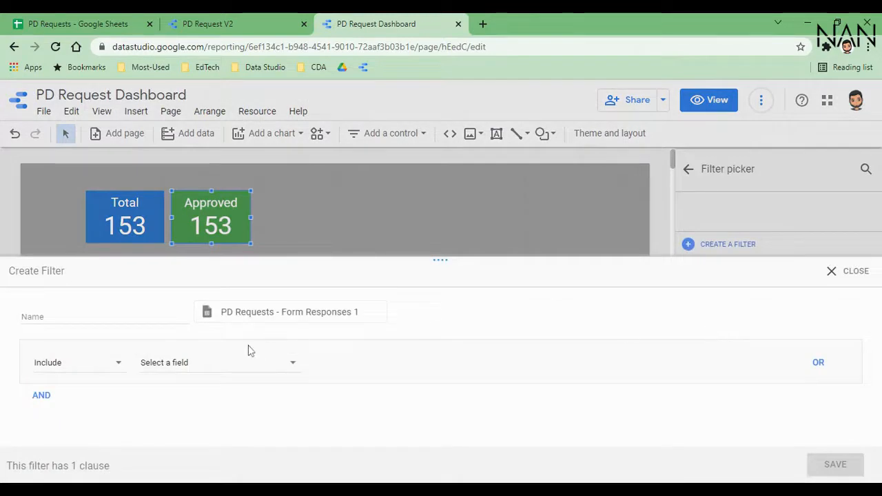
{"action": "type", "text": "A"}
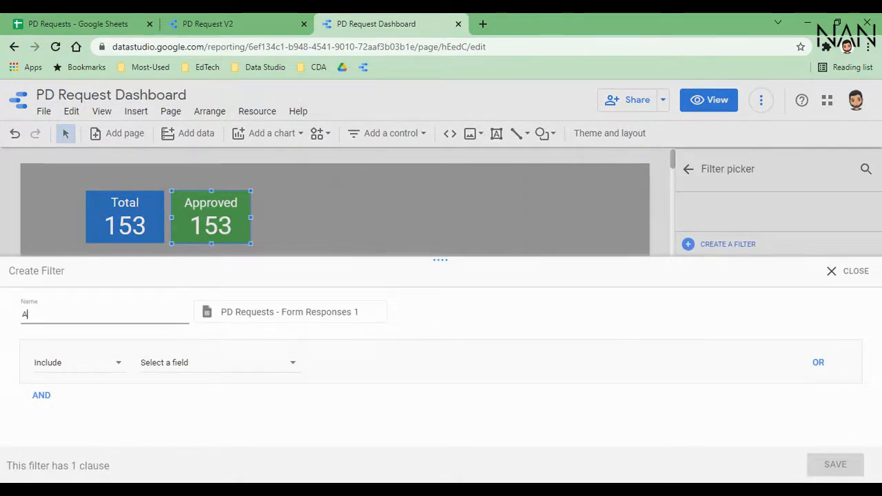
{"action": "type", "text": "pproved filter"}
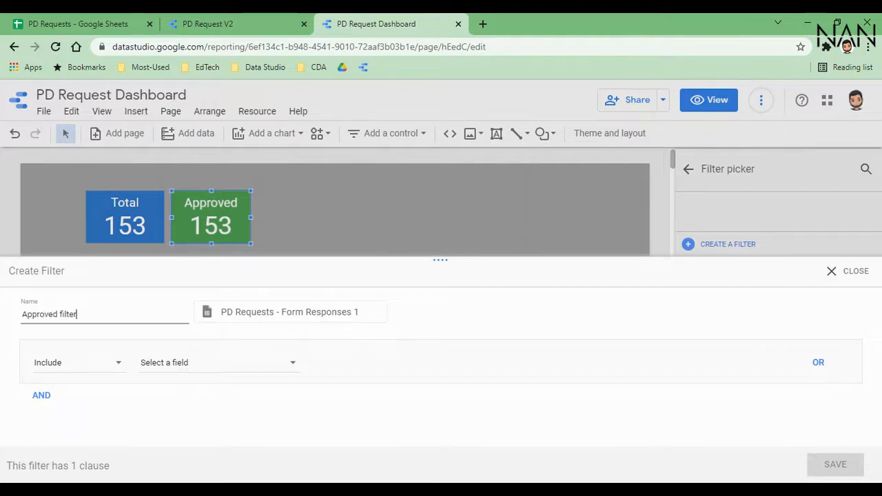
{"action": "left_click", "coordinate": [172, 364]}
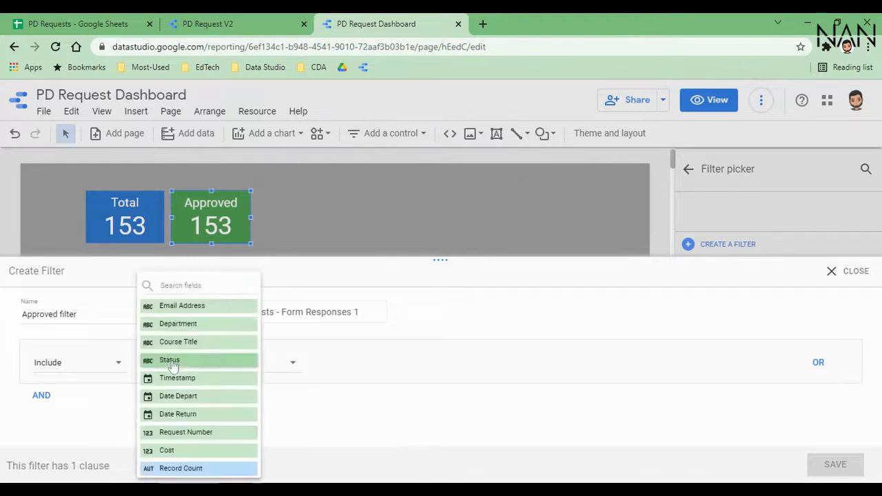
{"action": "left_click", "coordinate": [186, 361]}
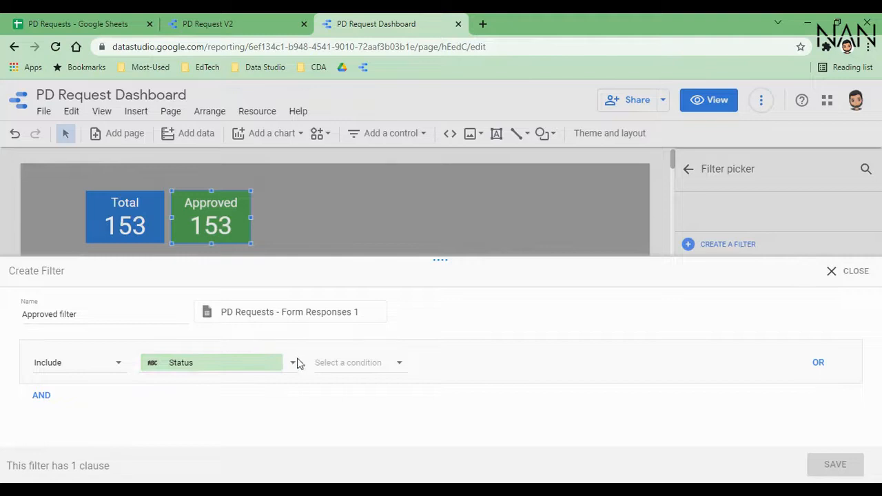
{"action": "left_click", "coordinate": [343, 369]}
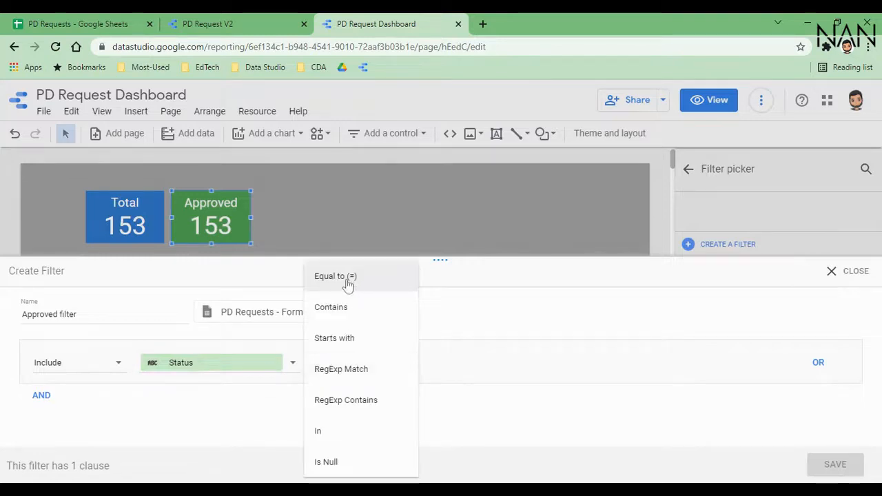
{"action": "left_click", "coordinate": [349, 283]}
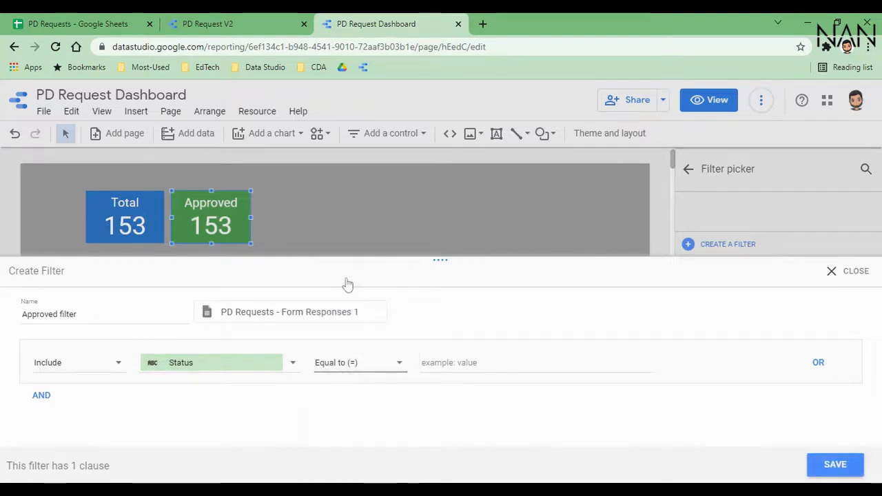
{"action": "left_click", "coordinate": [448, 362]}
{"action": "type", "text": "Complete"}
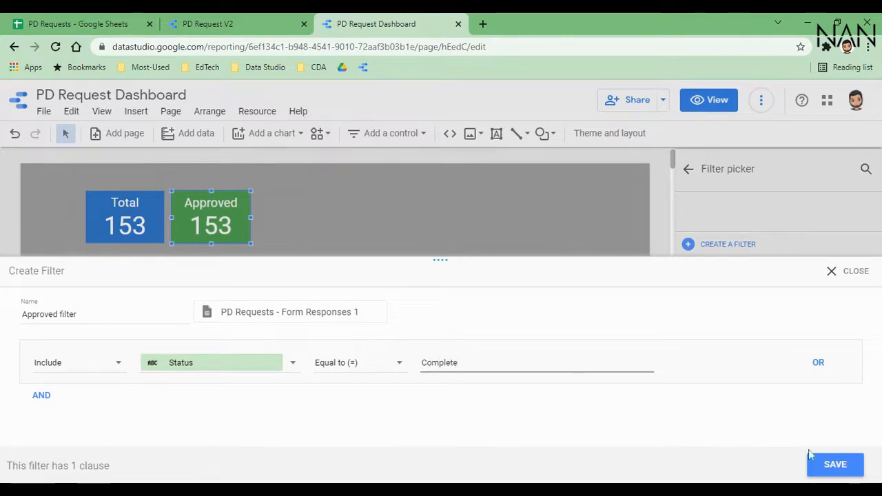
{"action": "left_click", "coordinate": [835, 465]}
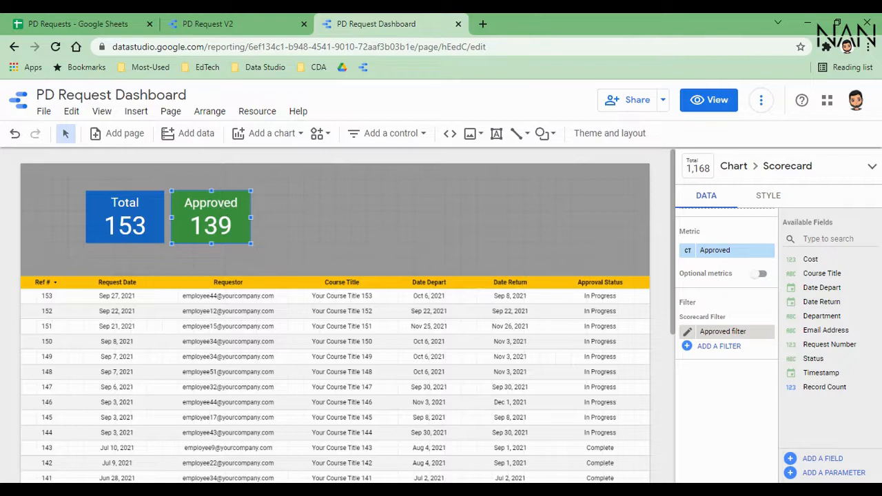
- Filter the PD Requests sheet's Status column to Complete only, check the column's count, and return to PD Request Dashboard
{"action": "left_click", "coordinate": [85, 22]}
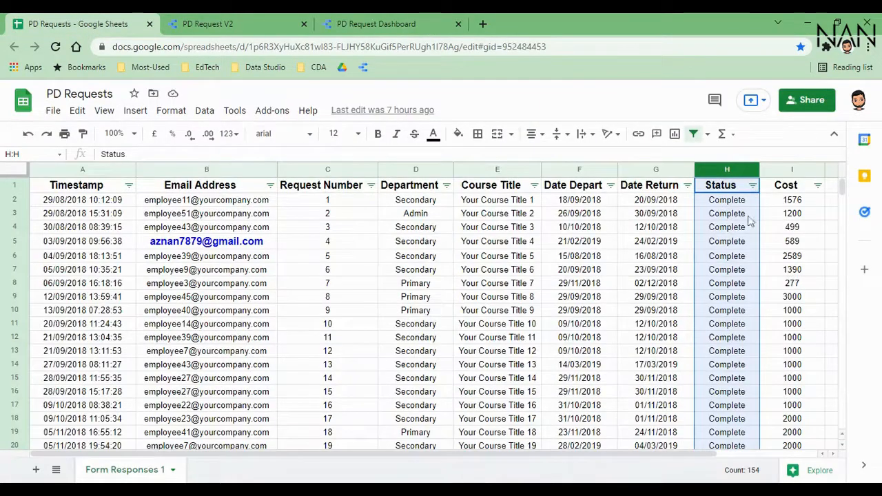
{"action": "left_click", "coordinate": [752, 185]}
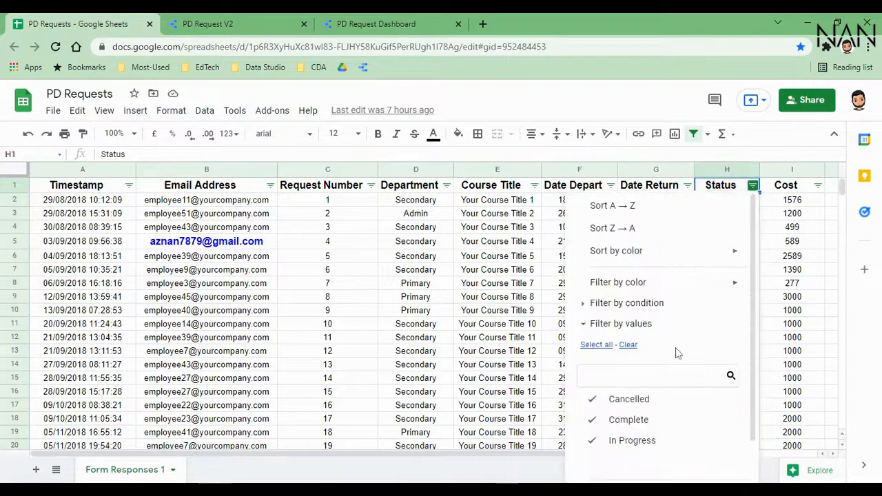
{"action": "left_click", "coordinate": [628, 345]}
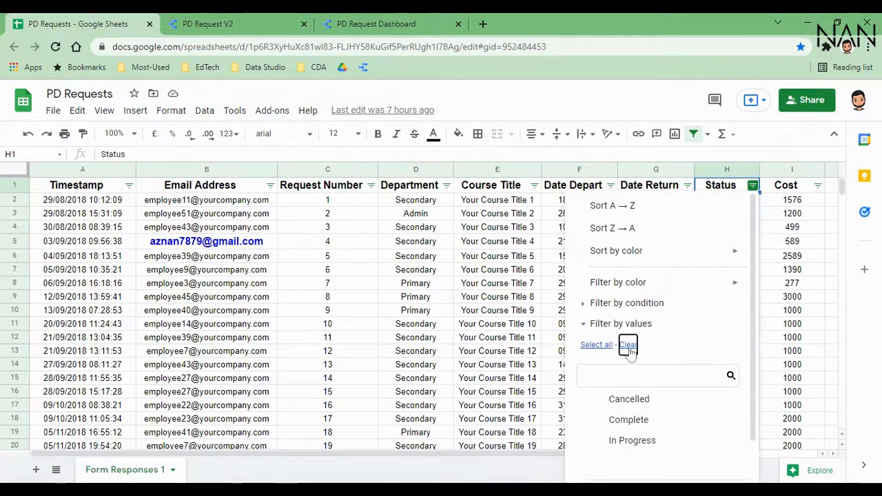
{"action": "left_click", "coordinate": [607, 422]}
{"action": "scroll", "coordinate": [650, 380], "scroll_direction": "down", "scroll_amount": 2}
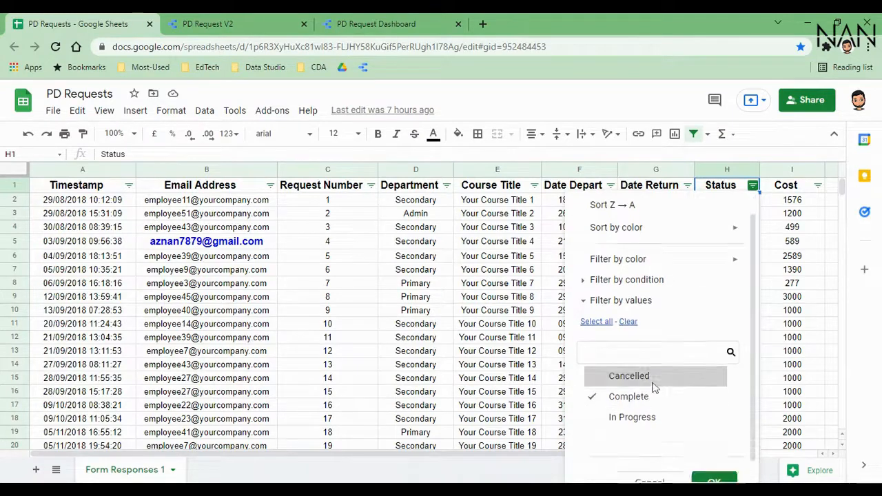
{"action": "left_click", "coordinate": [713, 465]}
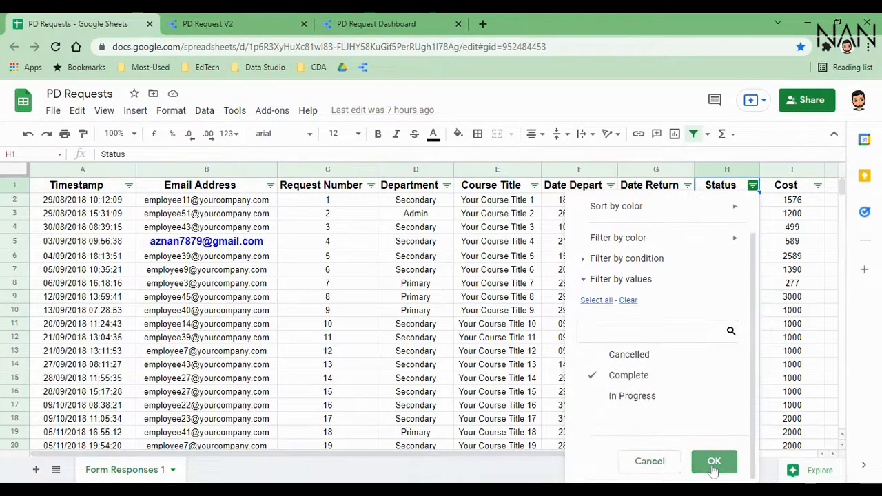
{"action": "left_click", "coordinate": [725, 170]}
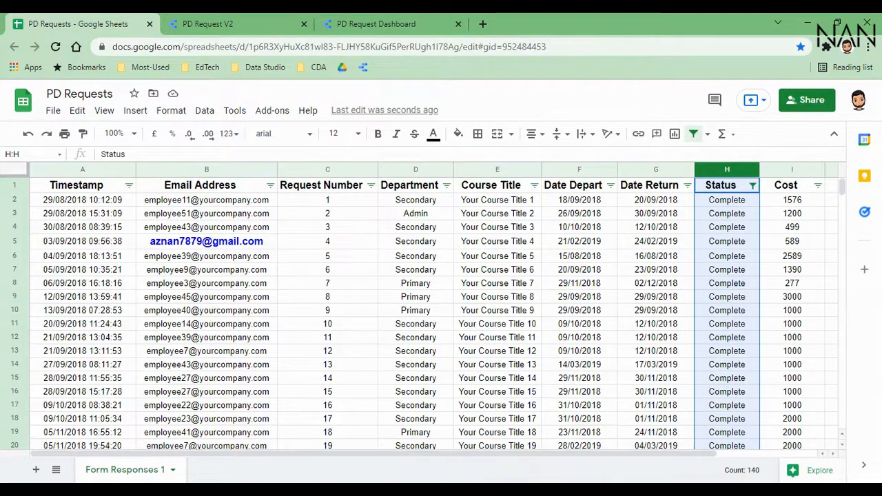
{"action": "left_click", "coordinate": [384, 24]}
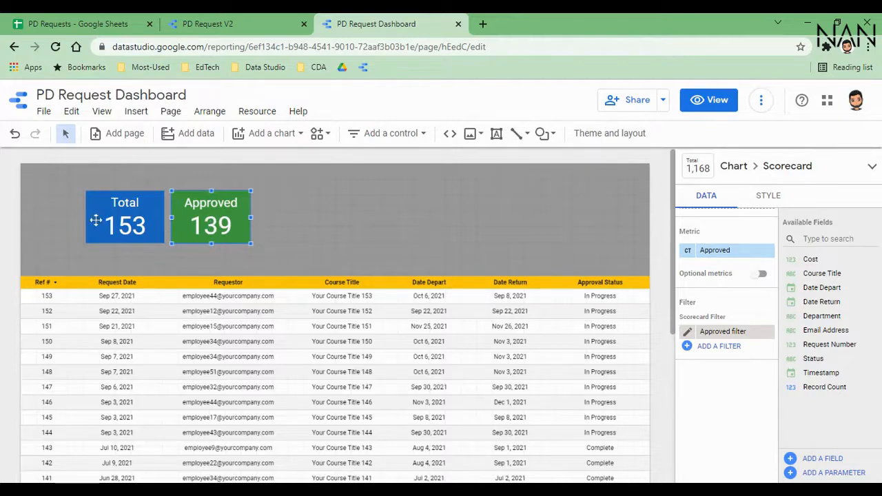
- Copy the Total scorecard and place the duplicate beside the Approved scorecard, aligned in the same row
{"action": "right_click", "coordinate": [131, 211]}
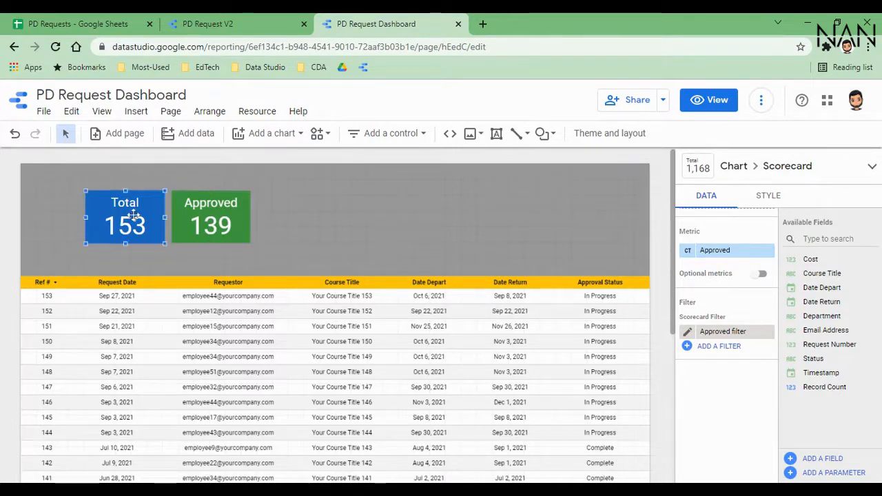
{"action": "left_click", "coordinate": [156, 261]}
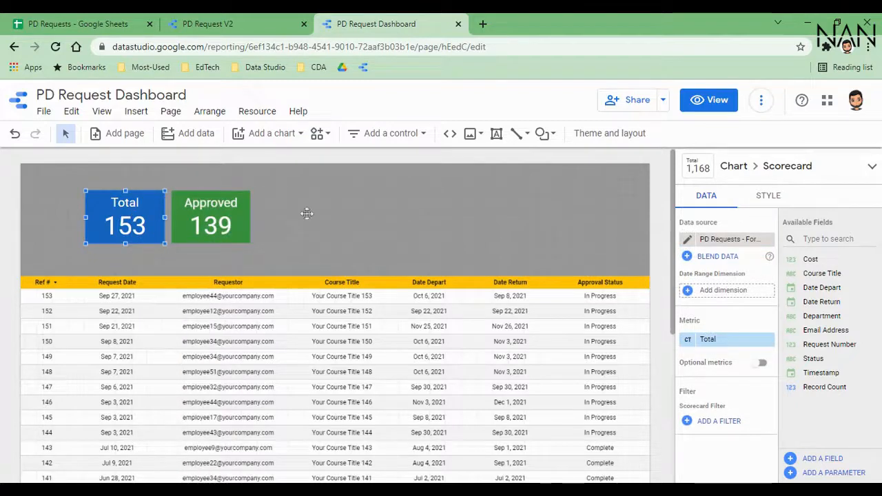
{"action": "left_click", "coordinate": [301, 210]}
{"action": "right_click", "coordinate": [302, 213]}
{"action": "left_click", "coordinate": [323, 308]}
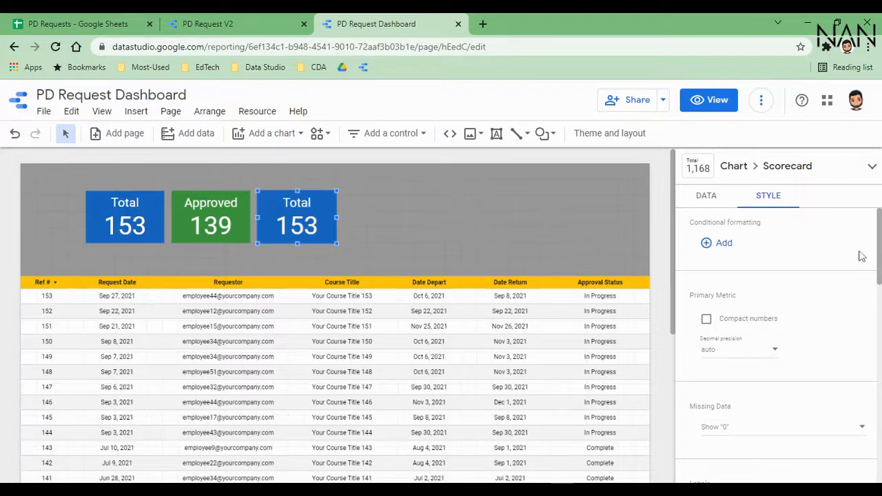
- Give the copied scorecard beside Approved an orange background
{"action": "scroll", "coordinate": [819, 304], "scroll_direction": "down", "scroll_amount": 3}
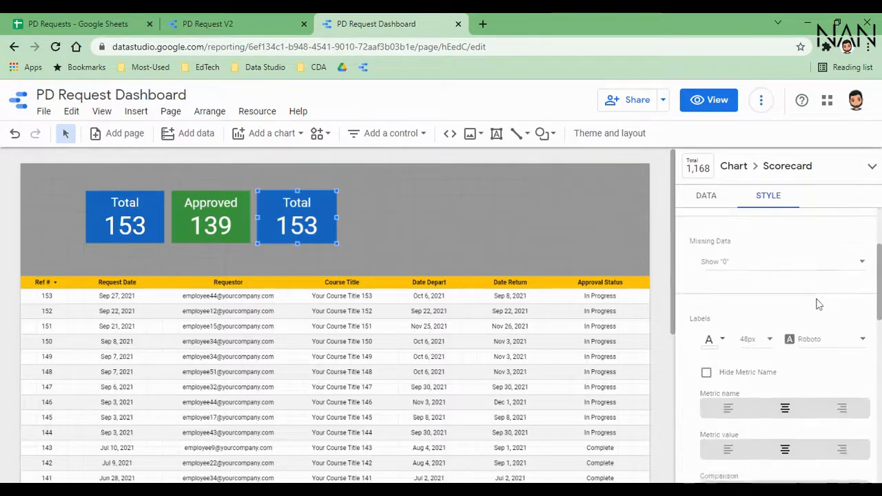
{"action": "scroll", "coordinate": [819, 304], "scroll_direction": "down", "scroll_amount": 3}
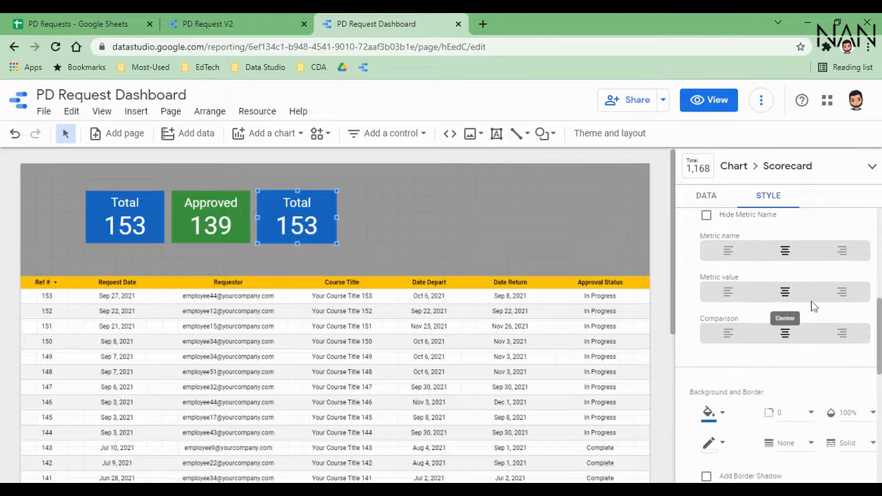
{"action": "left_click", "coordinate": [717, 422]}
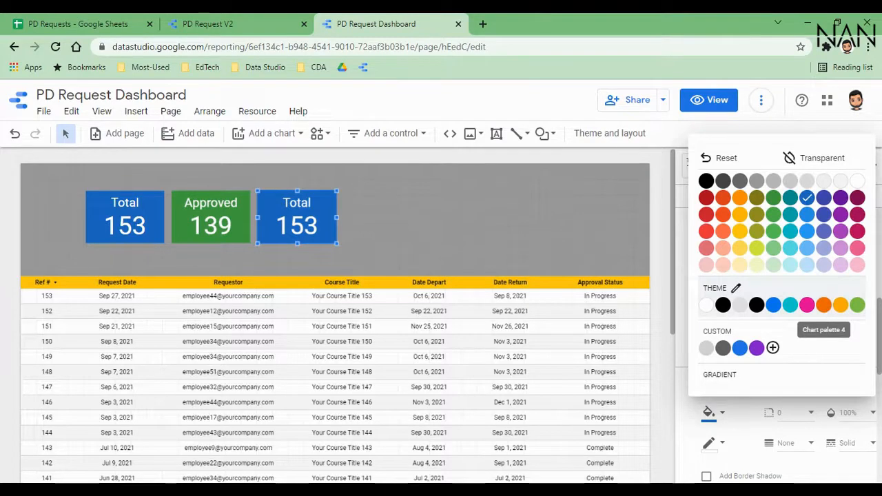
{"action": "left_click", "coordinate": [825, 306]}
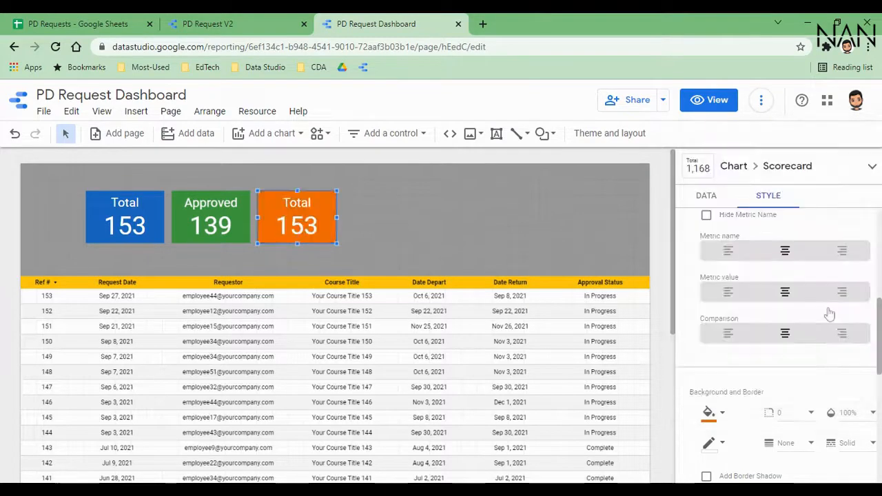
- Rename the orange scorecard's metric as "Pending"
{"action": "left_click", "coordinate": [710, 200]}
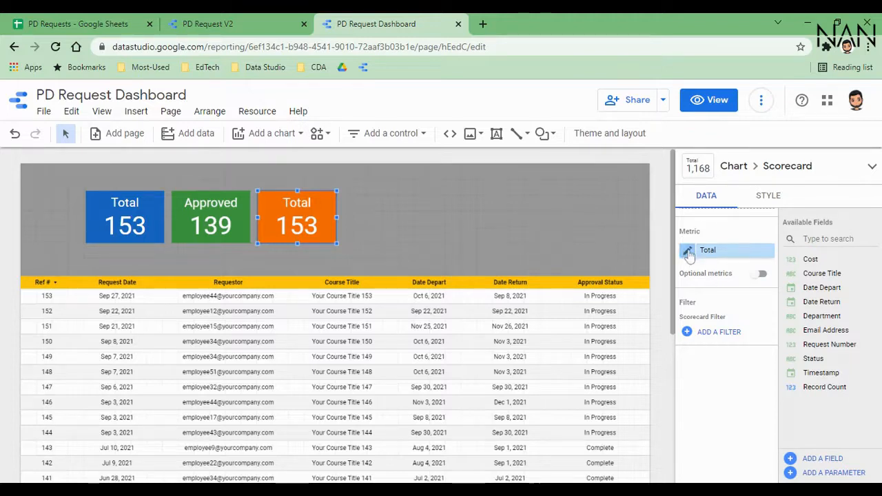
{"action": "scroll", "coordinate": [689, 258], "scroll_direction": "up", "scroll_amount": 1}
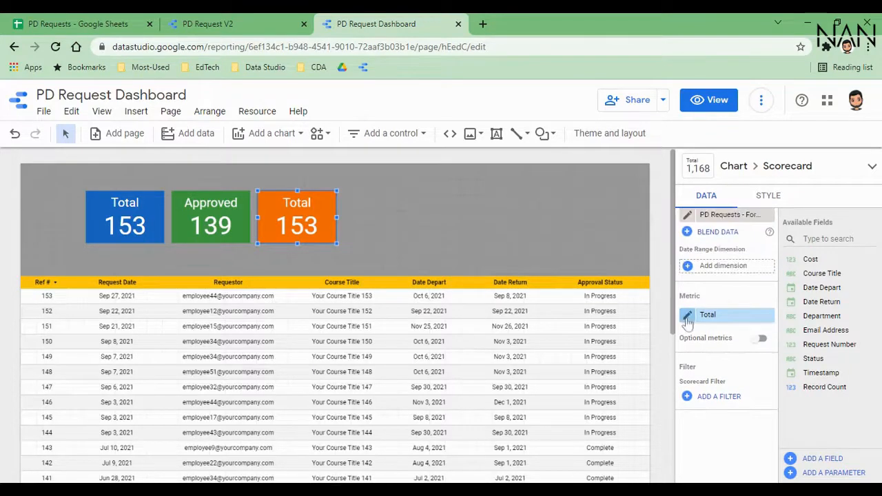
{"action": "left_click", "coordinate": [688, 317]}
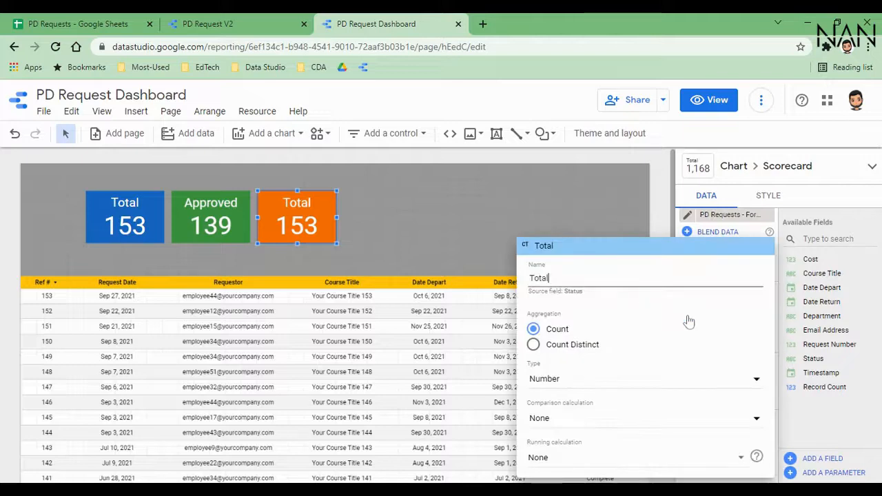
{"action": "key", "text": "ctrl+a"}
{"action": "type", "text": "Pending"}
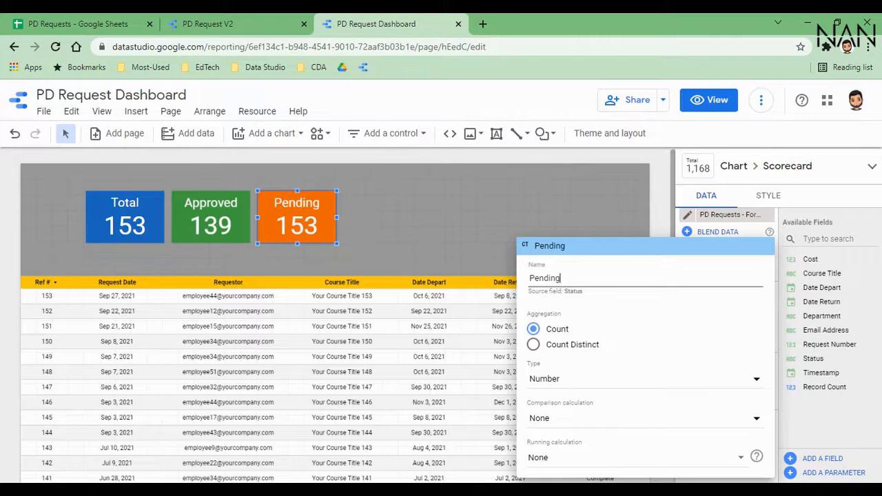
{"action": "left_click", "coordinate": [660, 225]}
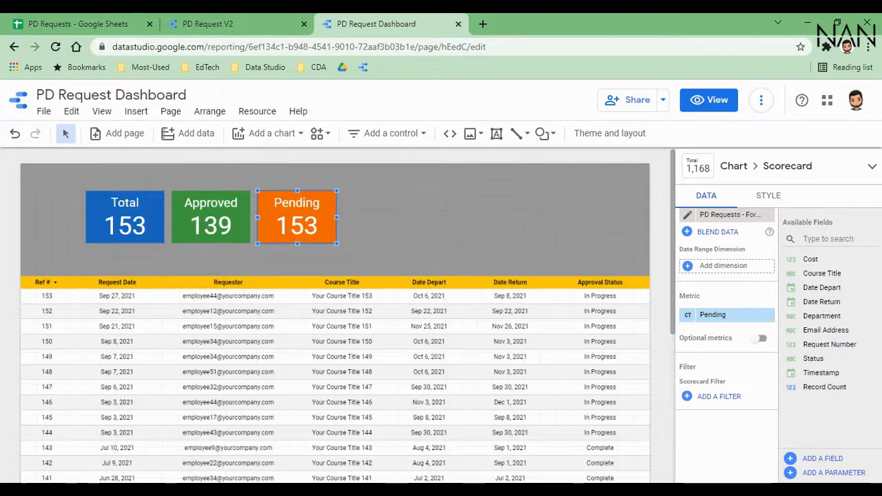
- Create a filter named "Pending filter" for the Pending scorecard that includes records with Status Equal to (=) "In Progress"
{"action": "left_click", "coordinate": [720, 398]}
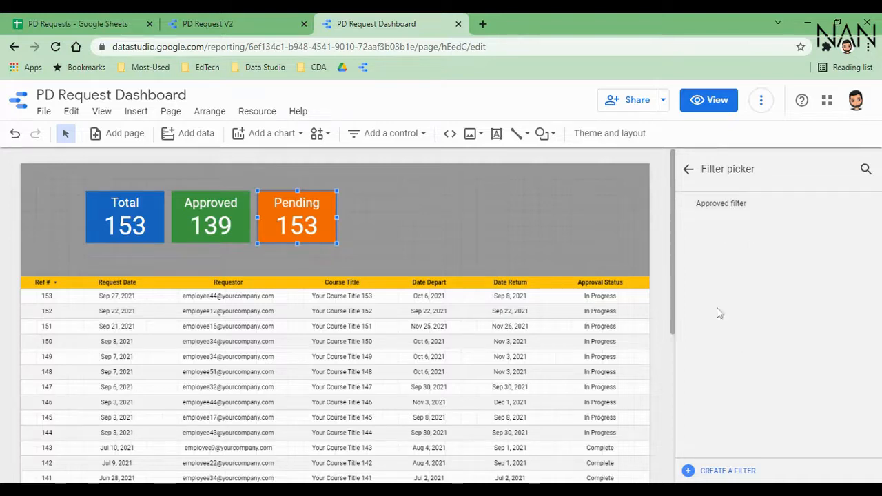
{"action": "left_click", "coordinate": [726, 473]}
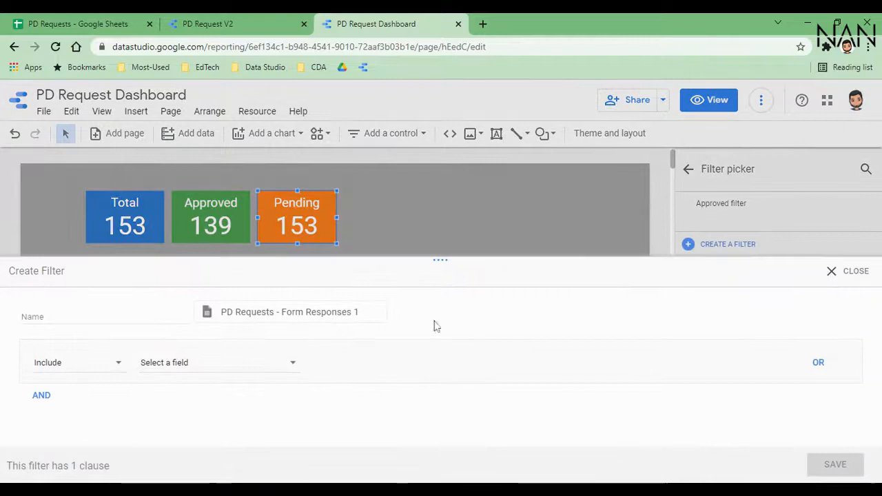
{"action": "type", "text": "Pending filter"}
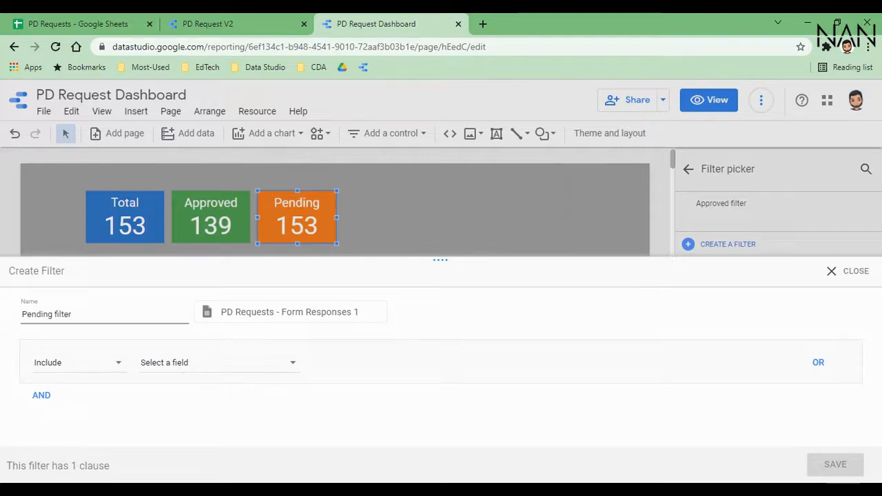
{"action": "left_click", "coordinate": [163, 375]}
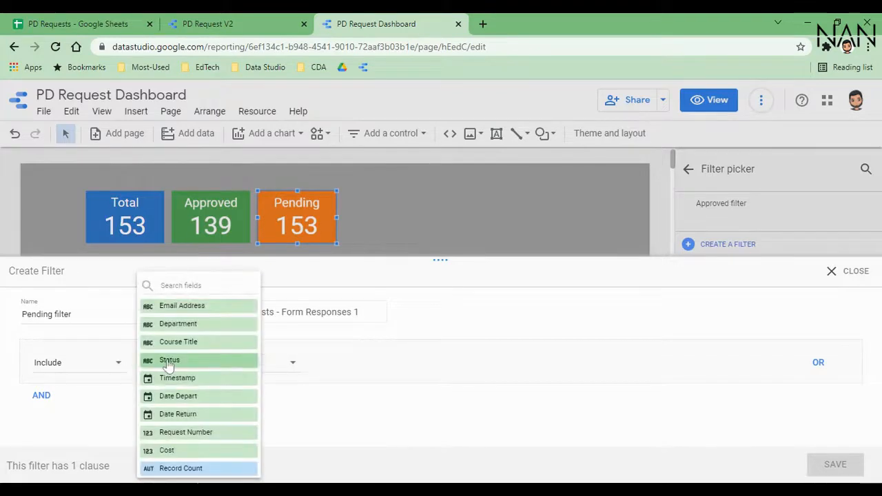
{"action": "left_click", "coordinate": [169, 364]}
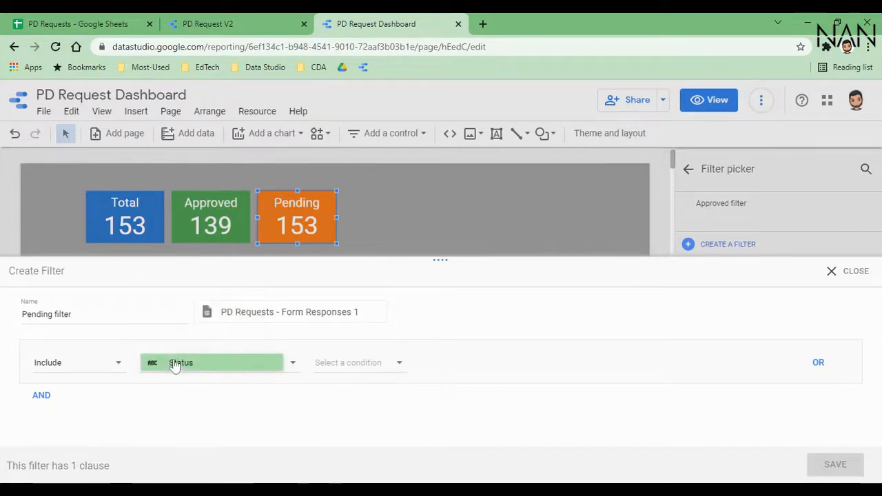
{"action": "left_click", "coordinate": [341, 366]}
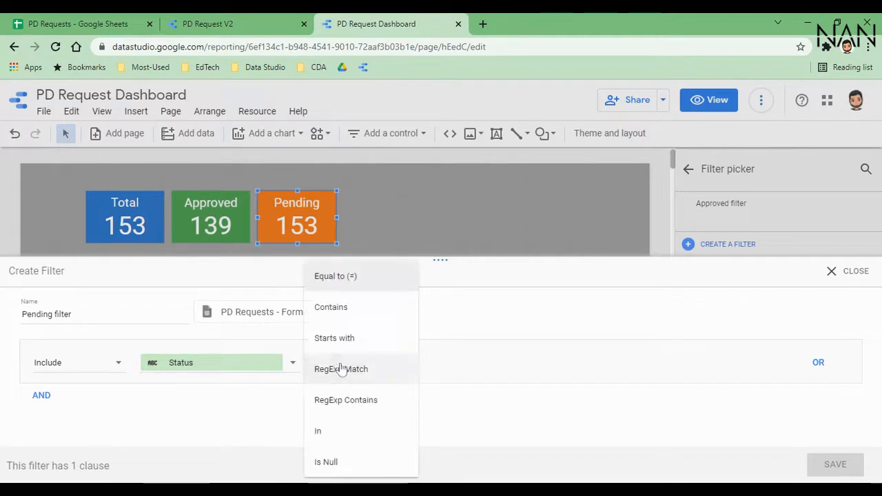
{"action": "left_click", "coordinate": [334, 278]}
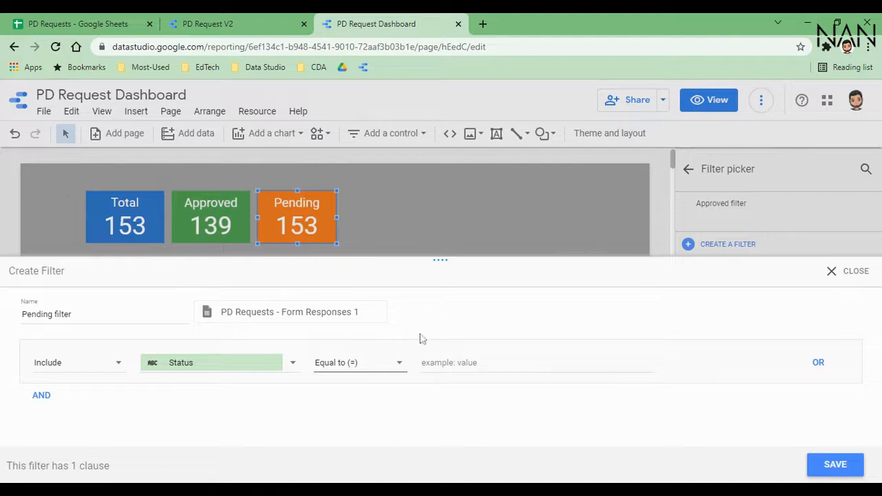
{"action": "left_click", "coordinate": [455, 362]}
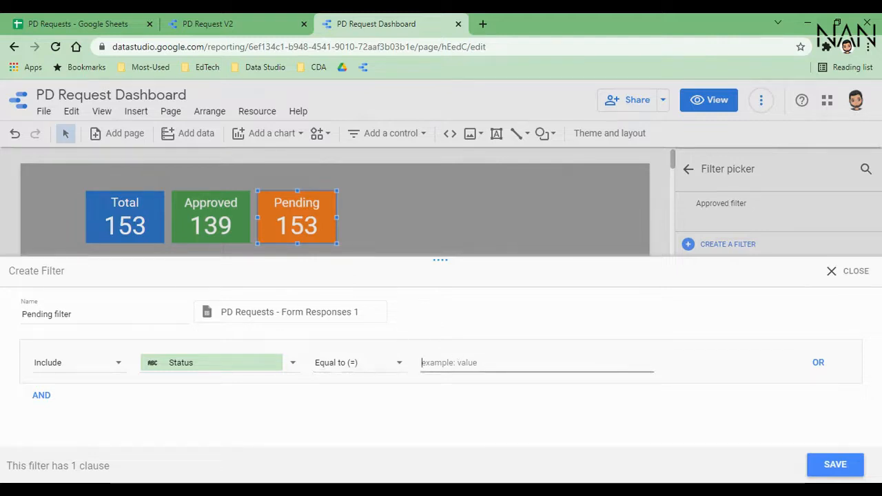
{"action": "type", "text": "In"}
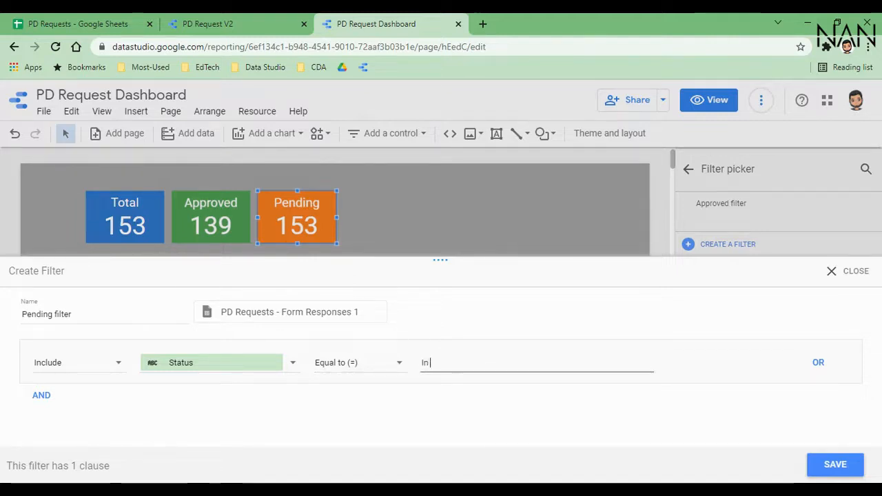
{"action": "type", "text": " Progress"}
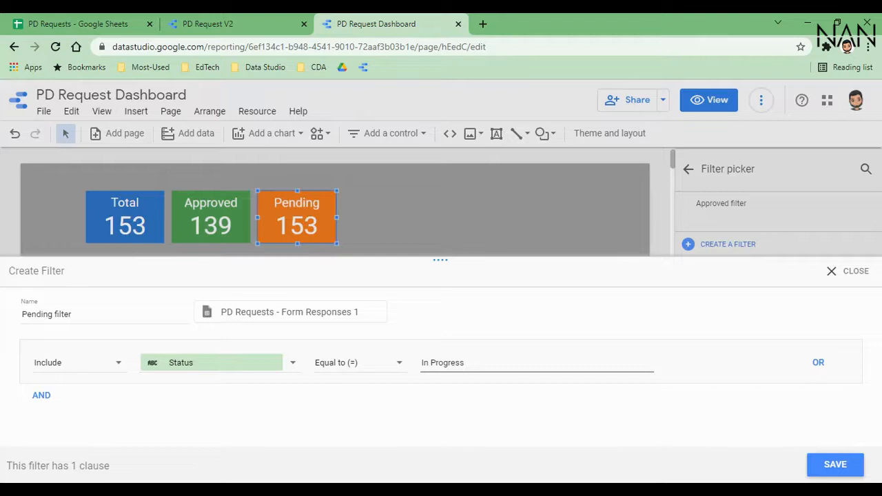
{"action": "left_click", "coordinate": [835, 466]}
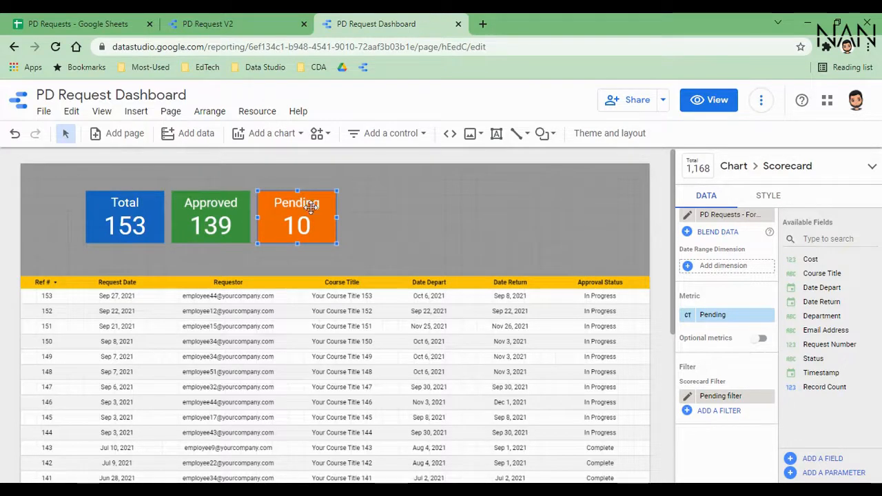
- Copy the Total scorecard and place the duplicate beside the Pending scorecard, aligned in the same row
{"action": "left_click", "coordinate": [114, 220]}
{"action": "right_click", "coordinate": [120, 196]}
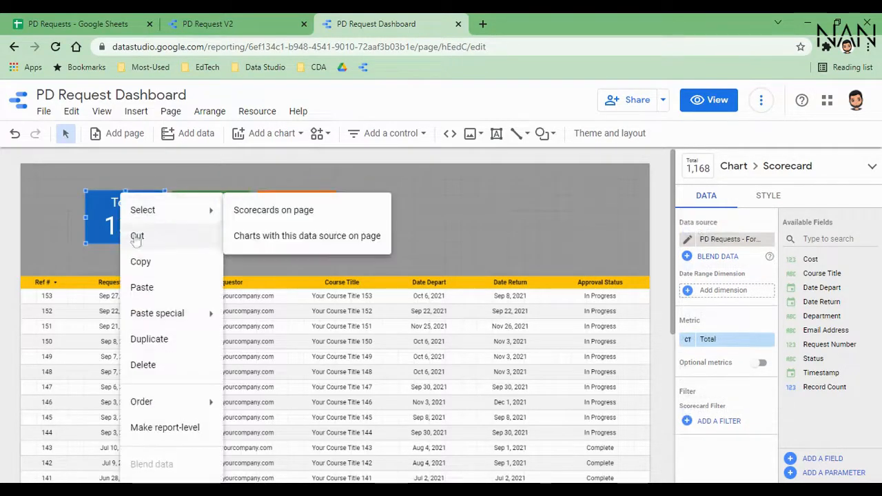
{"action": "left_click", "coordinate": [172, 260]}
{"action": "left_click", "coordinate": [388, 201]}
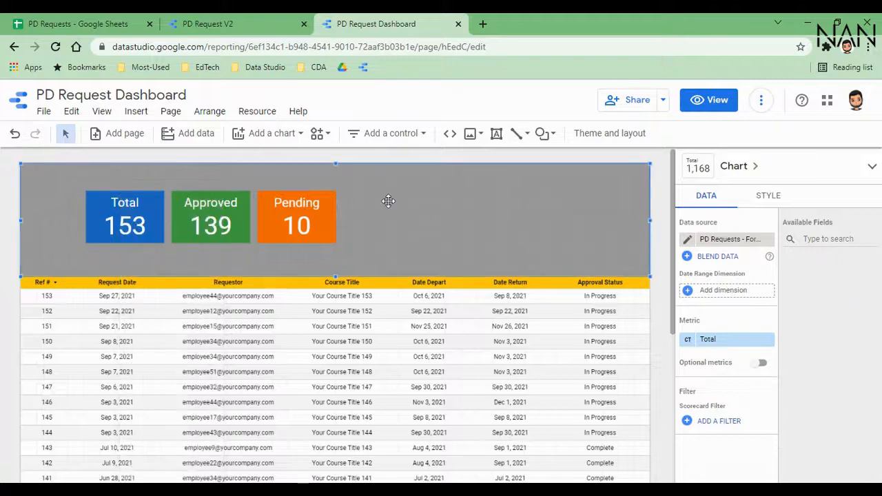
{"action": "right_click", "coordinate": [388, 200]}
{"action": "left_click", "coordinate": [413, 298]}
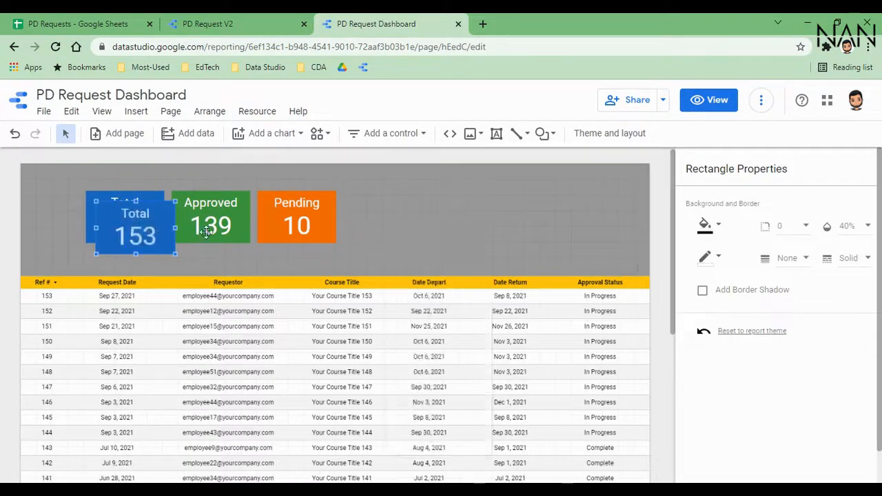
{"action": "left_click_drag", "start_coordinate": [145, 228], "coordinate": [403, 229]}
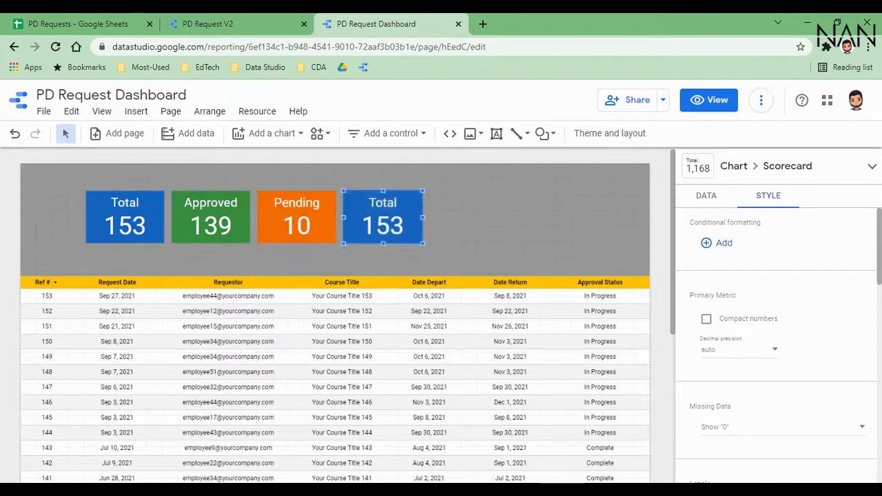
- Give the copied scorecard beside Pending a dark red background
{"action": "scroll", "coordinate": [793, 263], "scroll_direction": "down", "scroll_amount": 2}
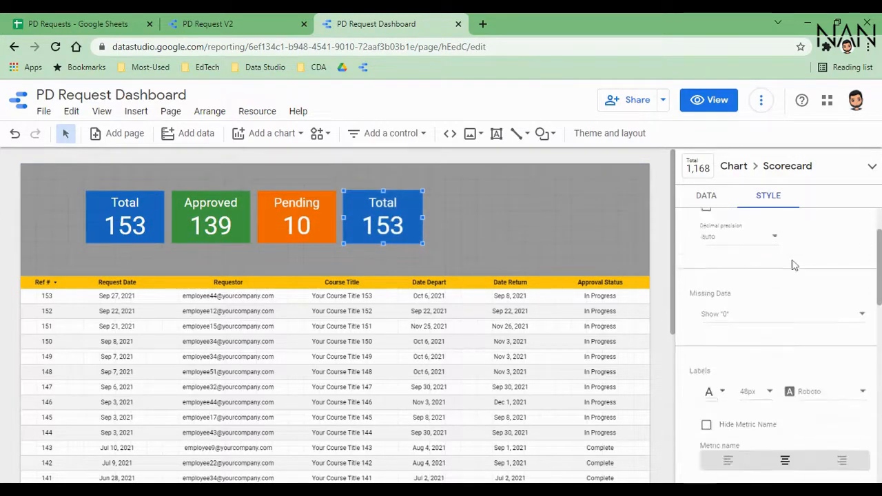
{"action": "scroll", "coordinate": [794, 266], "scroll_direction": "down", "scroll_amount": 4}
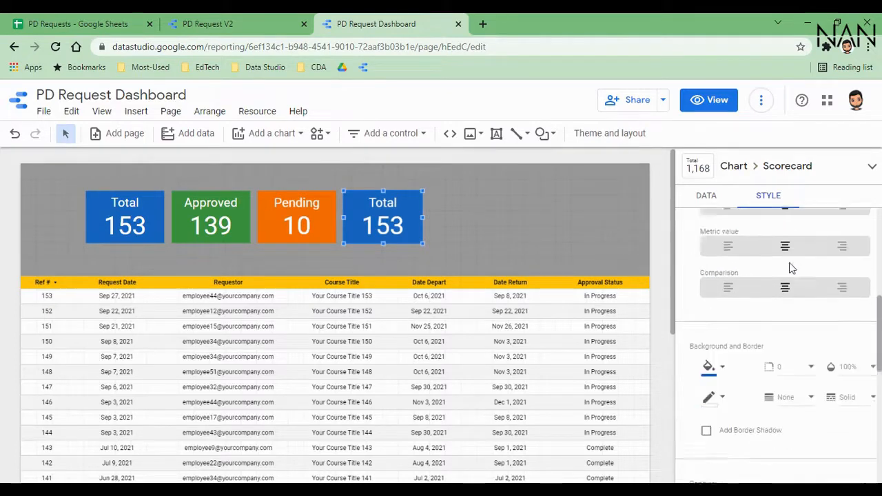
{"action": "left_click", "coordinate": [710, 349]}
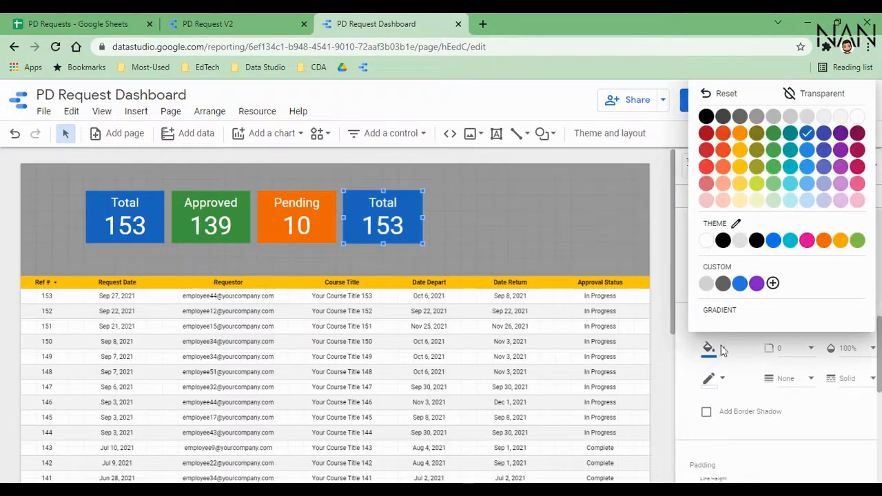
{"action": "left_click", "coordinate": [707, 134]}
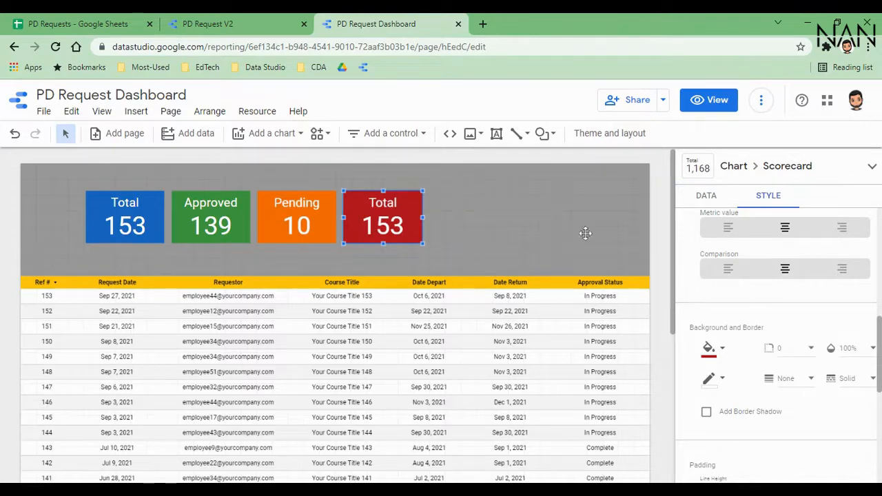
- Rename the red scorecard's metric as "Cancelled"
{"action": "left_click", "coordinate": [705, 200]}
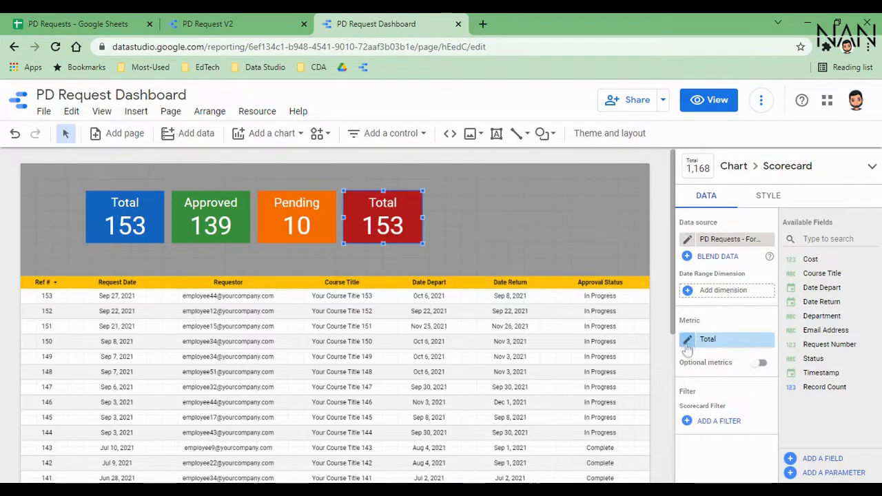
{"action": "left_click", "coordinate": [687, 341]}
{"action": "left_click_drag", "start_coordinate": [551, 278], "coordinate": [522, 282]}
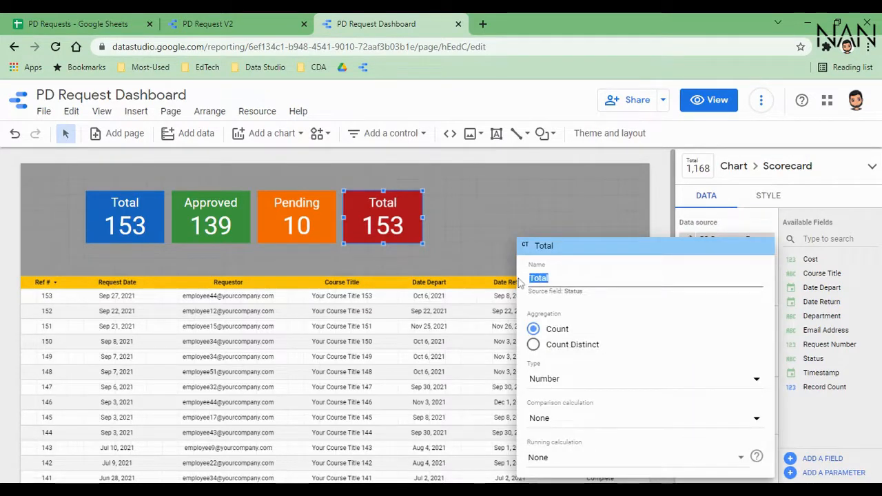
{"action": "type", "text": "Cancelled"}
{"action": "left_click", "coordinate": [667, 216]}
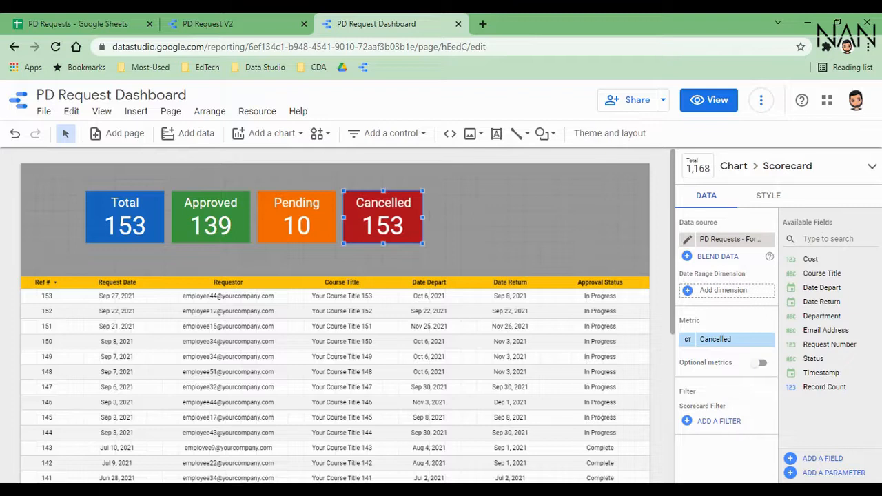
- Create a filter named "Cancelled filter" for the Cancelled scorecard that includes records with Status Equal to (=) "Cancelled"
{"action": "left_click", "coordinate": [724, 422]}
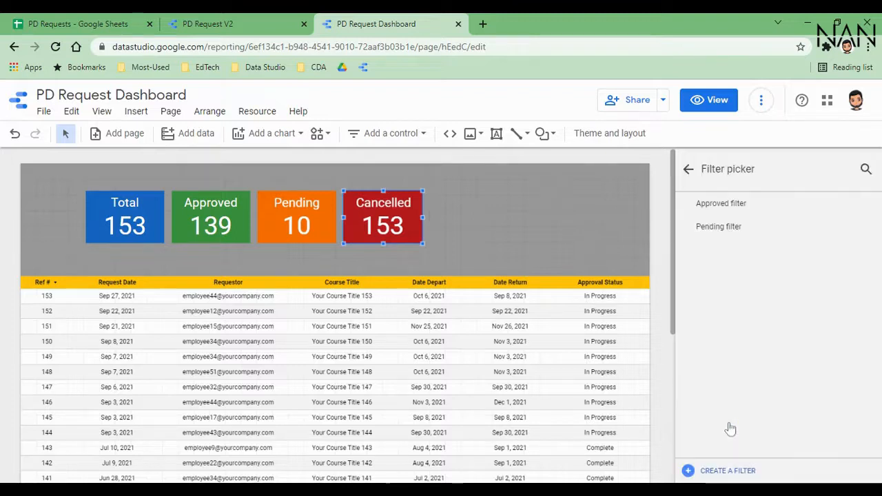
{"action": "left_click", "coordinate": [726, 471]}
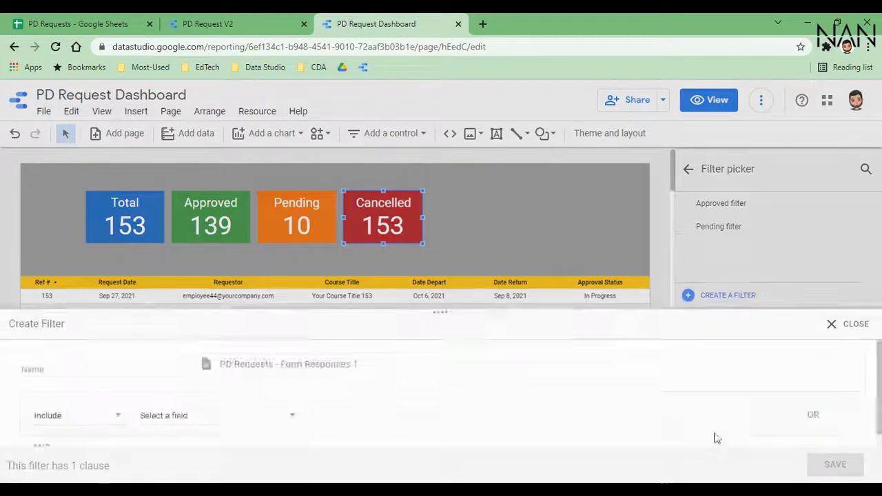
{"action": "left_click", "coordinate": [76, 316]}
{"action": "type", "text": "Cancelled filter"}
{"action": "left_click", "coordinate": [172, 365]}
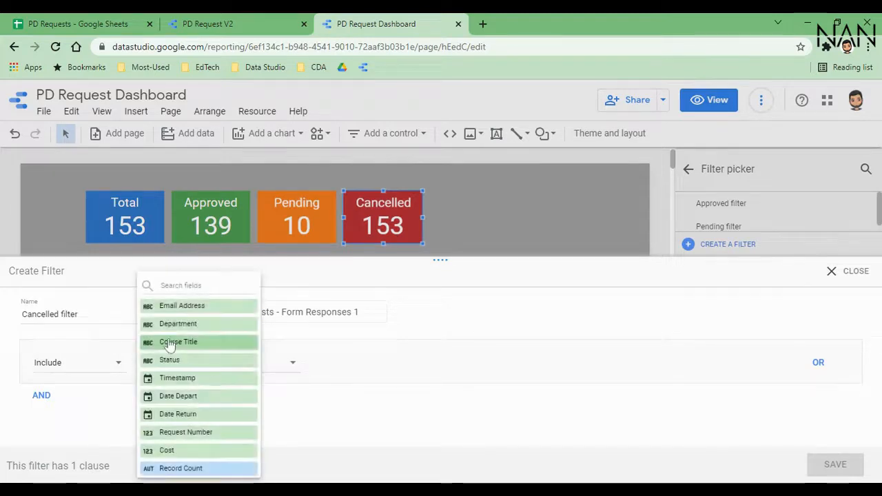
{"action": "left_click", "coordinate": [188, 362]}
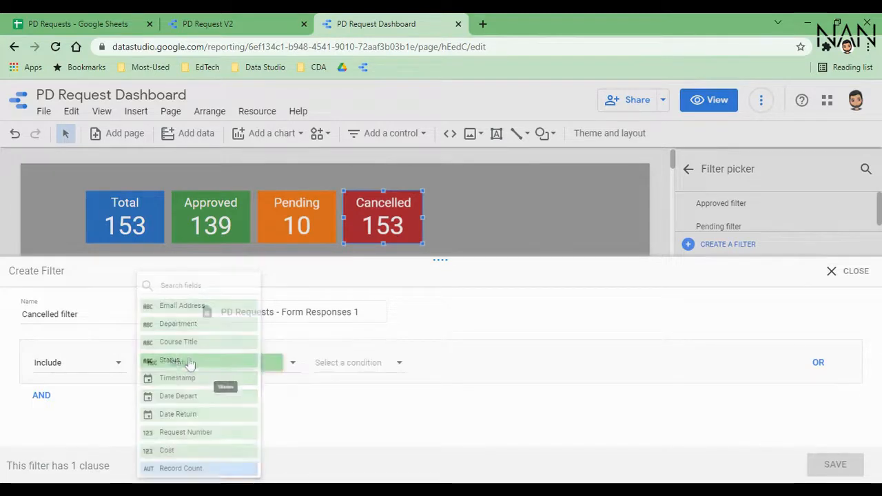
{"action": "left_click", "coordinate": [337, 361]}
{"action": "left_click", "coordinate": [335, 278]}
{"action": "left_click", "coordinate": [450, 363]}
{"action": "type", "text": "C"}
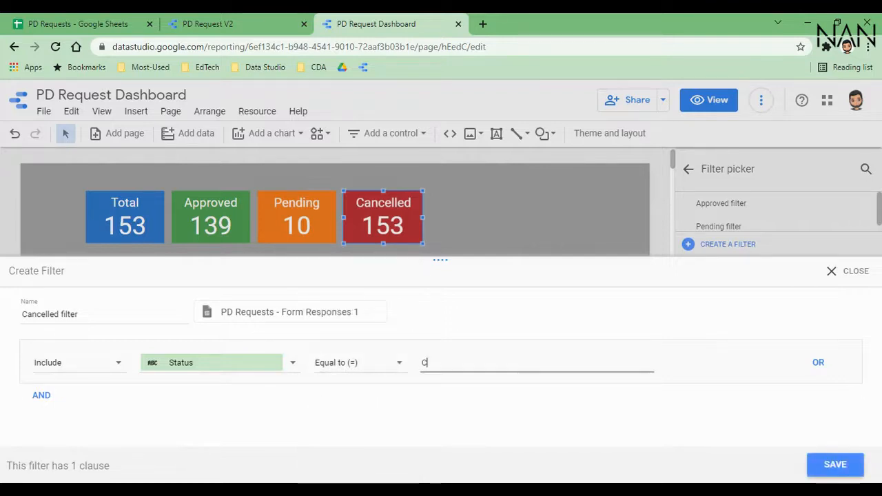
{"action": "type", "text": "ancelled"}
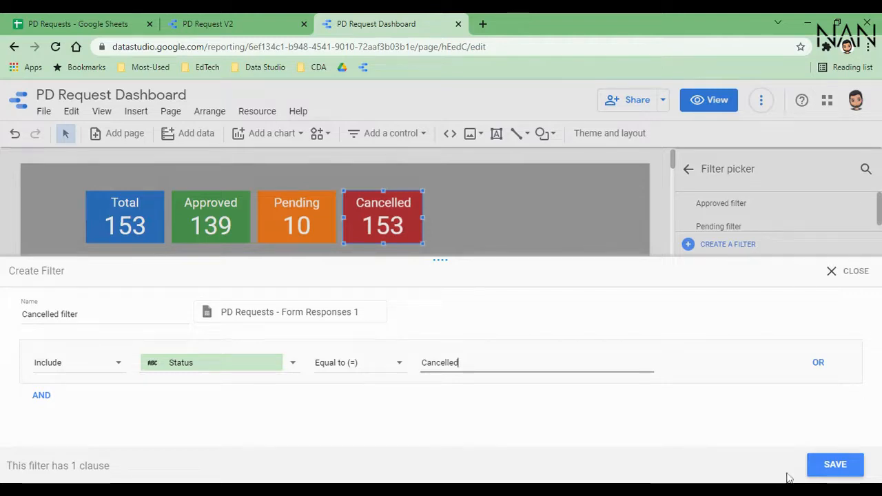
{"action": "left_click", "coordinate": [835, 464]}
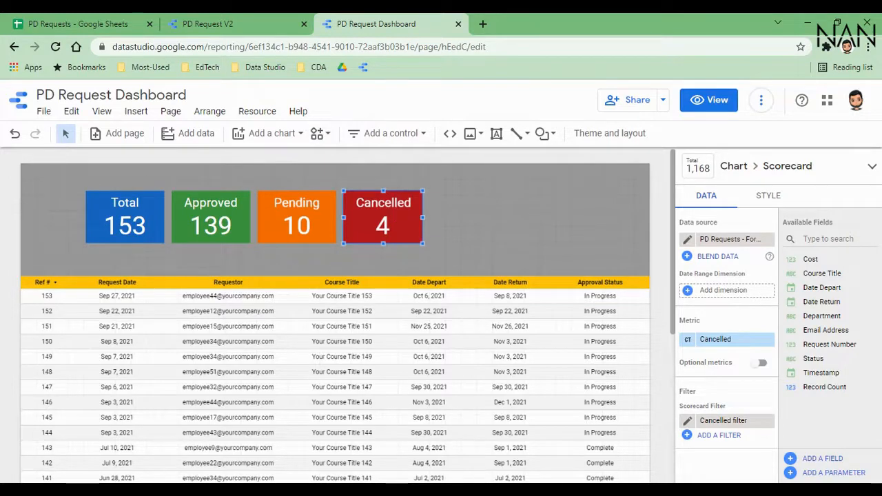
- Copy the Total scorecard, place the duplicate beside the Cancelled scorecard in the same row, and widen it to about double width
{"action": "left_click", "coordinate": [138, 220]}
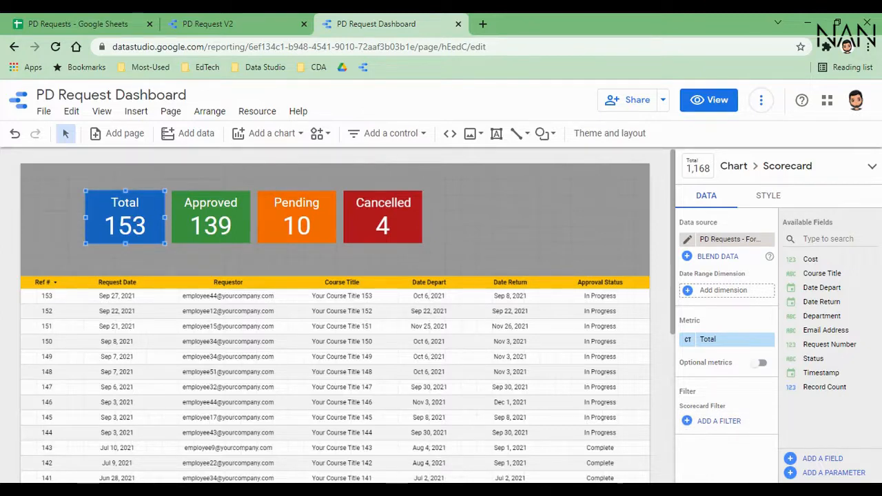
{"action": "right_click", "coordinate": [136, 215]}
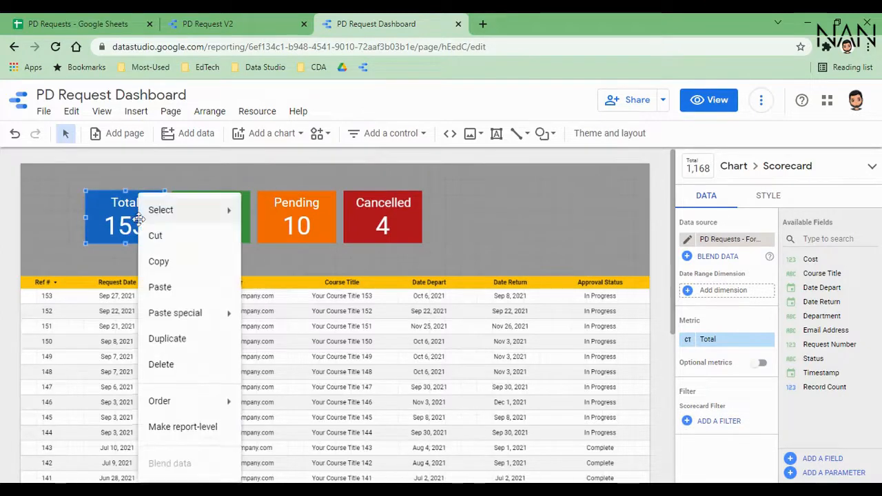
{"action": "left_click", "coordinate": [160, 263]}
{"action": "left_click", "coordinate": [449, 218]}
{"action": "right_click", "coordinate": [452, 219]}
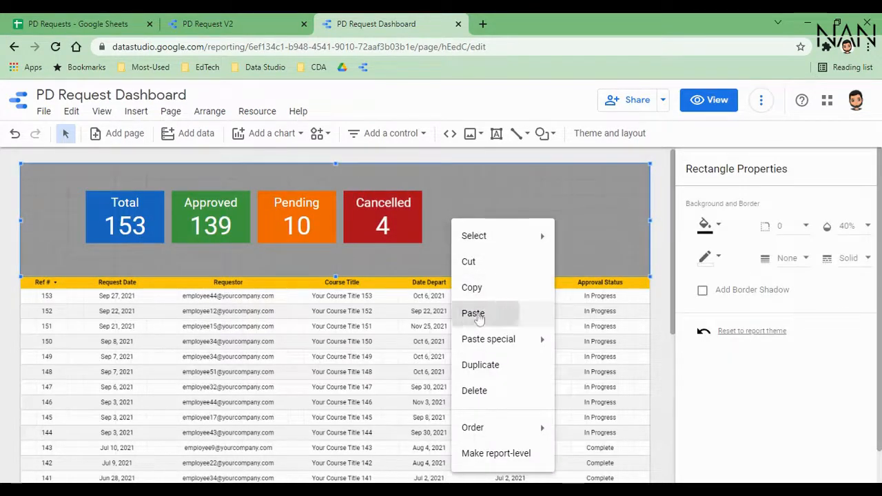
{"action": "left_click", "coordinate": [479, 315]}
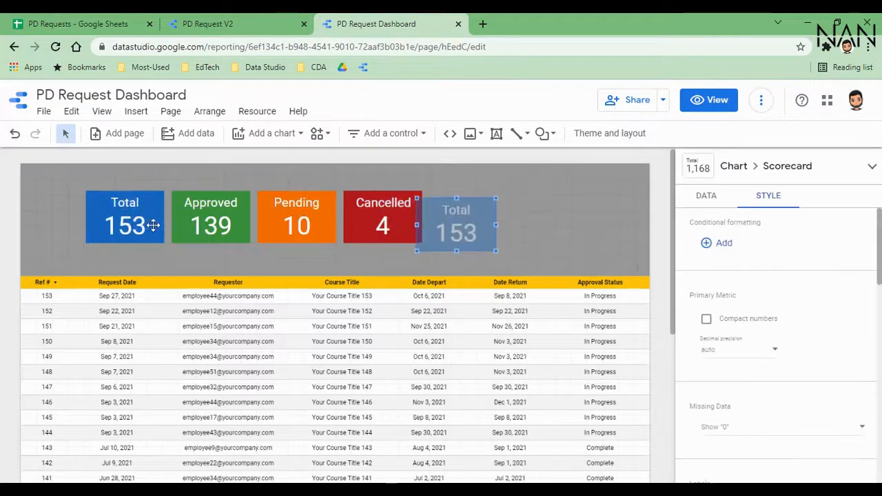
{"action": "left_click_drag", "start_coordinate": [506, 216], "coordinate": [587, 215]}
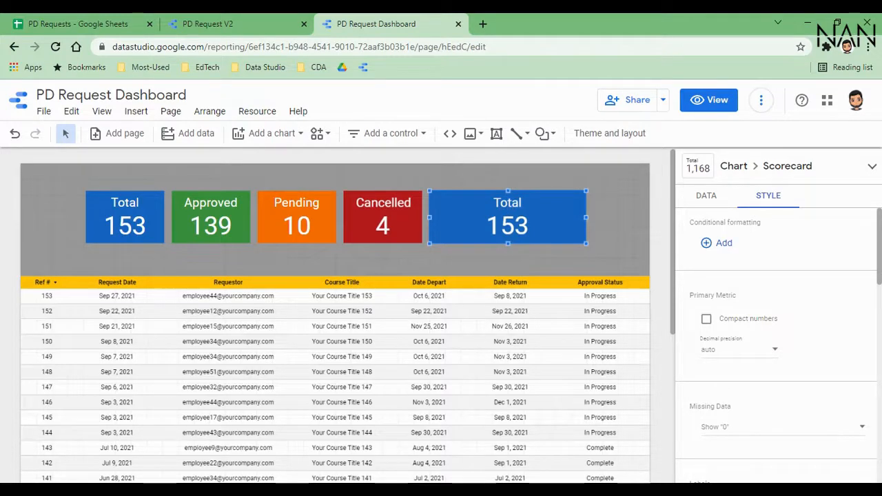
- Give the wide copied scorecard beside Cancelled the custom purple background
{"action": "scroll", "coordinate": [832, 231], "scroll_direction": "down", "scroll_amount": 3}
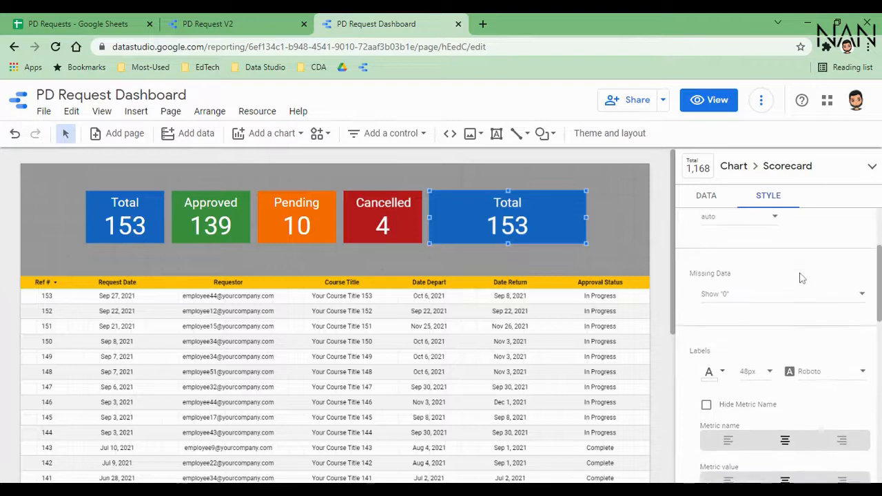
{"action": "scroll", "coordinate": [799, 278], "scroll_direction": "down", "scroll_amount": 3}
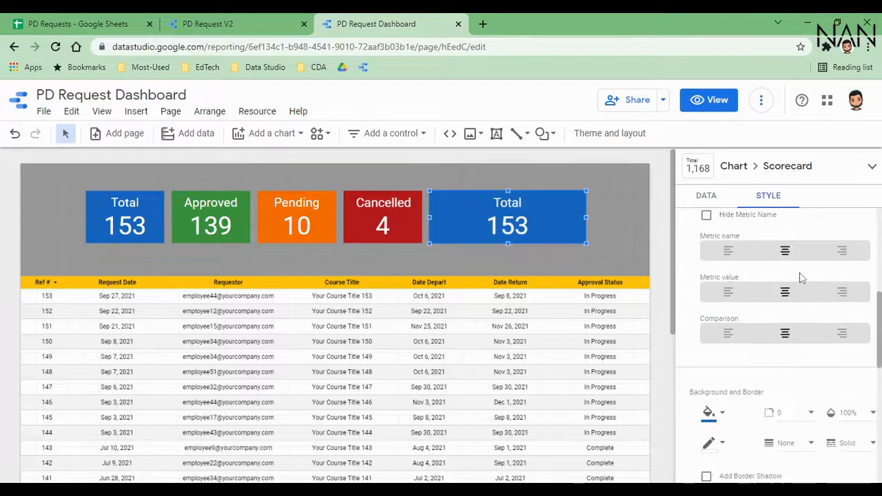
{"action": "left_click", "coordinate": [709, 413]}
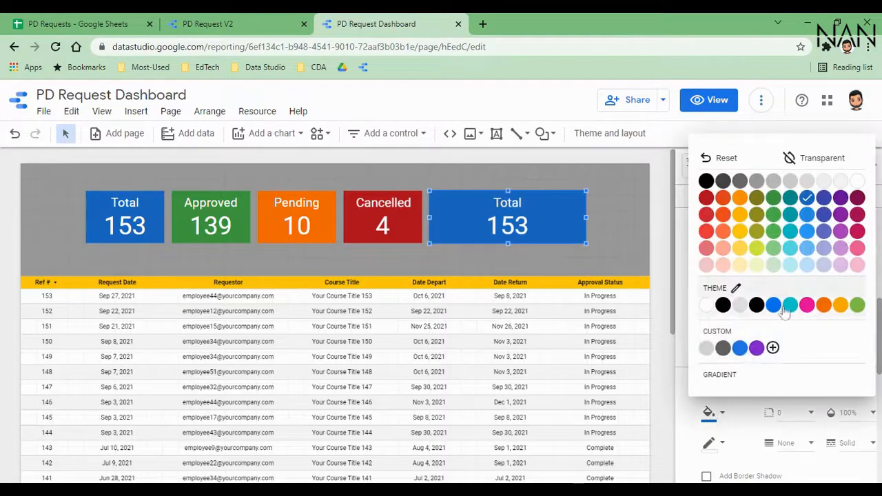
{"action": "left_click", "coordinate": [757, 348]}
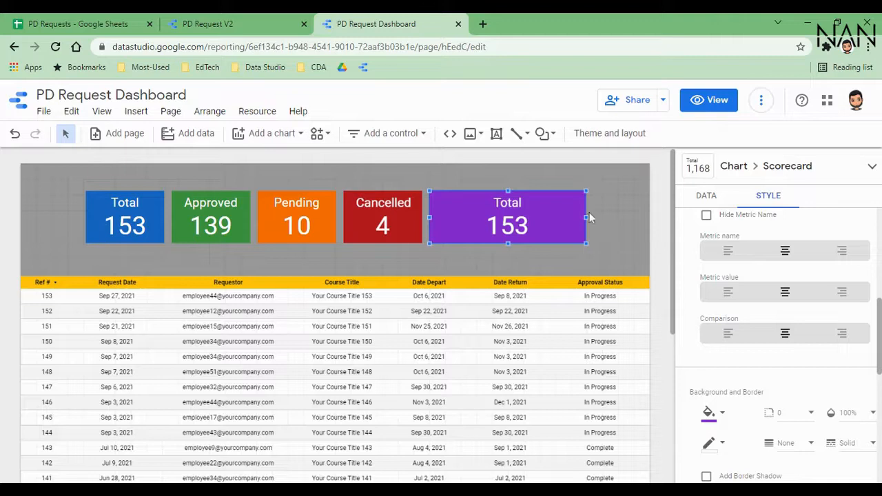
- Replace the purple scorecard's Total metric with the Cost field
{"action": "left_click", "coordinate": [707, 196]}
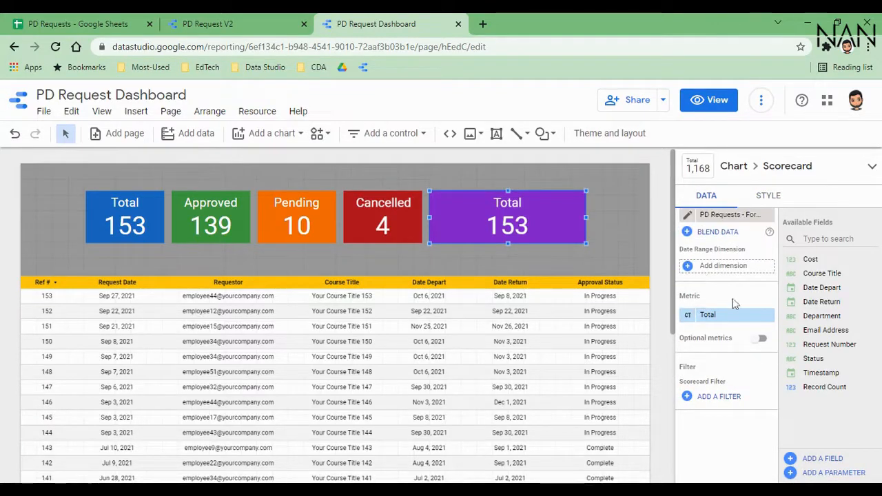
{"action": "left_click", "coordinate": [688, 319]}
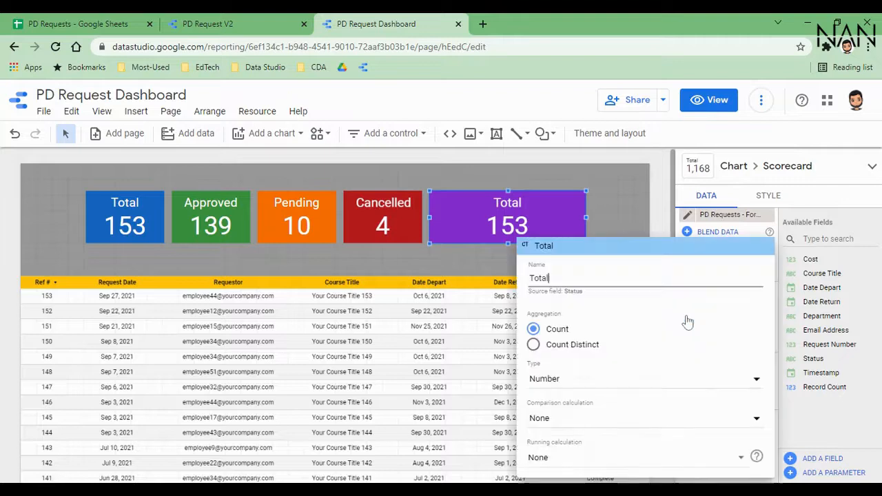
{"action": "left_click", "coordinate": [670, 228]}
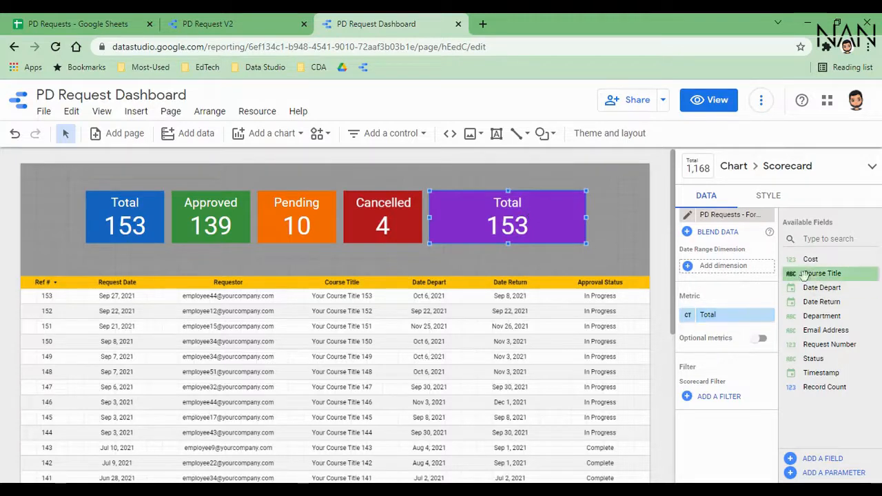
{"action": "left_click_drag", "start_coordinate": [824, 260], "coordinate": [727, 315]}
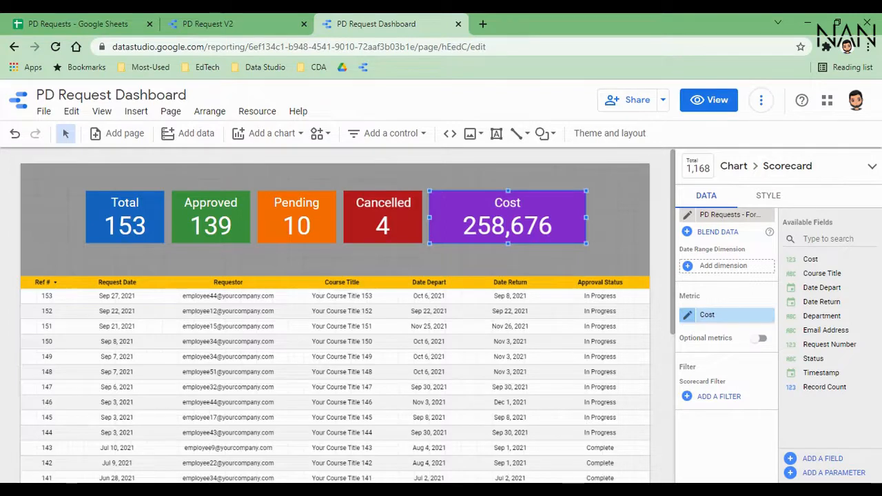
- Rename the purple scorecard's Cost metric as "PD Expenditure"
{"action": "left_click", "coordinate": [688, 314]}
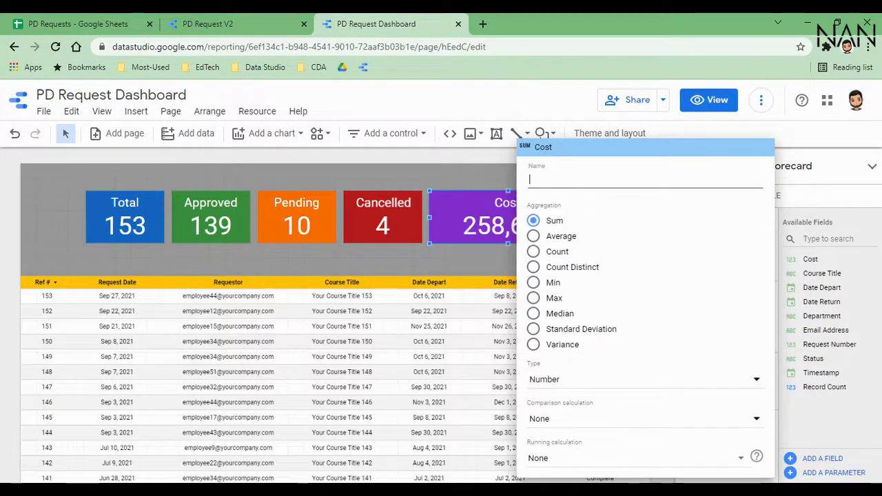
{"action": "type", "text": "PD"}
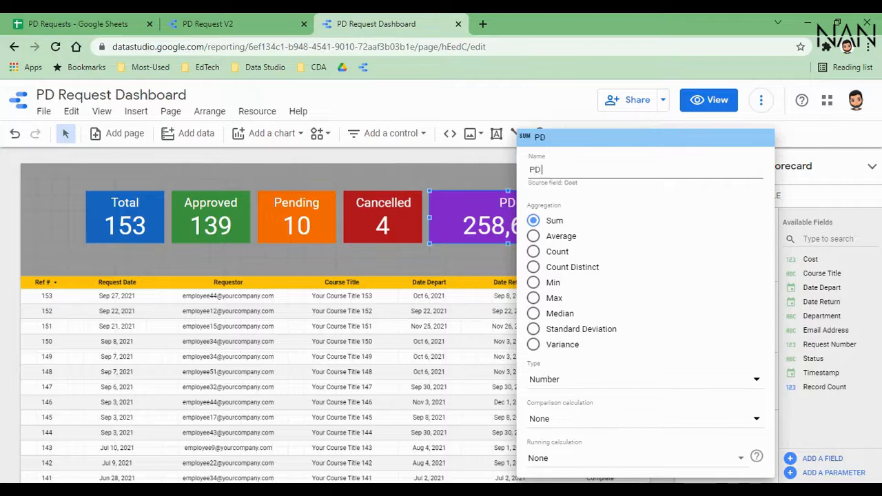
{"action": "type", "text": " Expendi"}
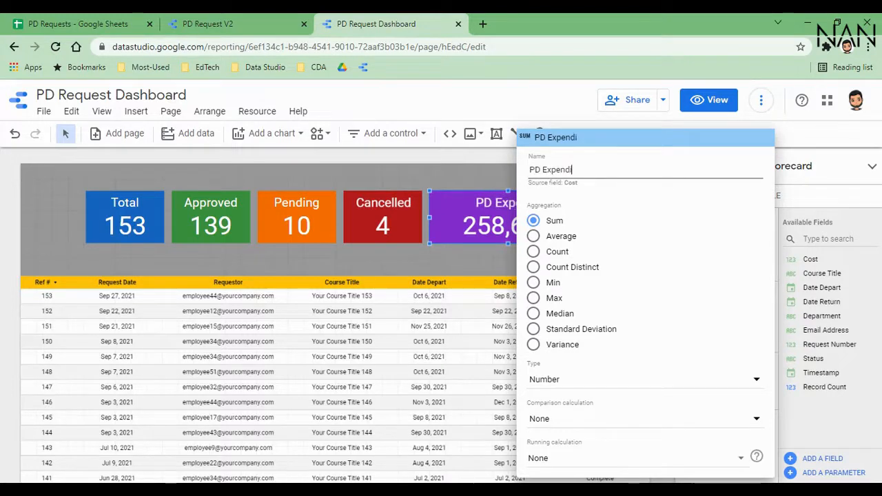
{"action": "type", "text": "ture"}
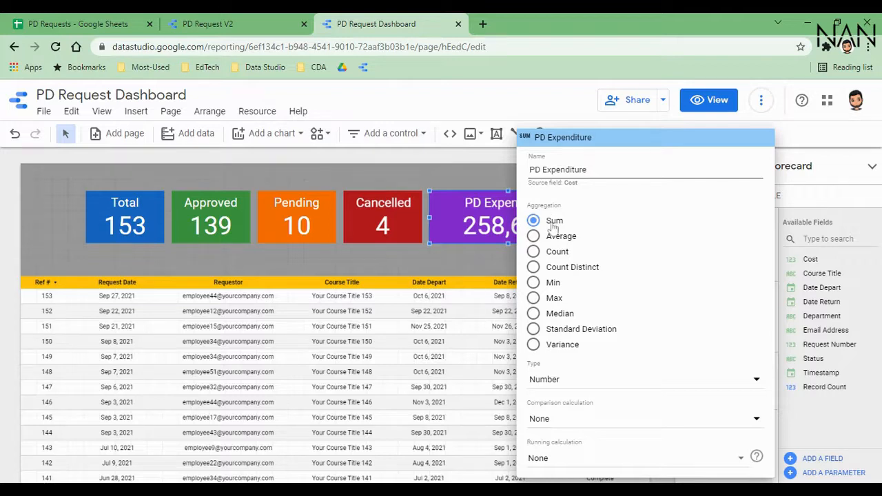
- Set the PD Expenditure metric's type to Currency, USD - US Dollar ($)
{"action": "left_click", "coordinate": [550, 380]}
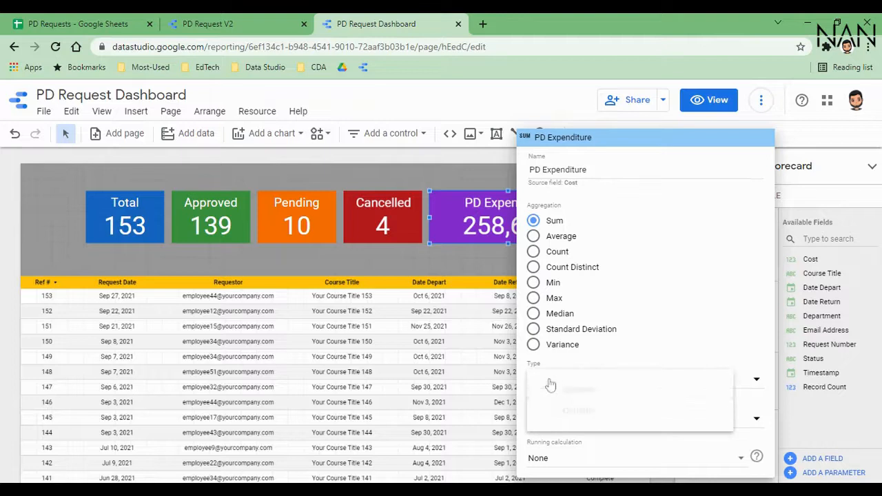
{"action": "mouse_move", "coordinate": [561, 411]}
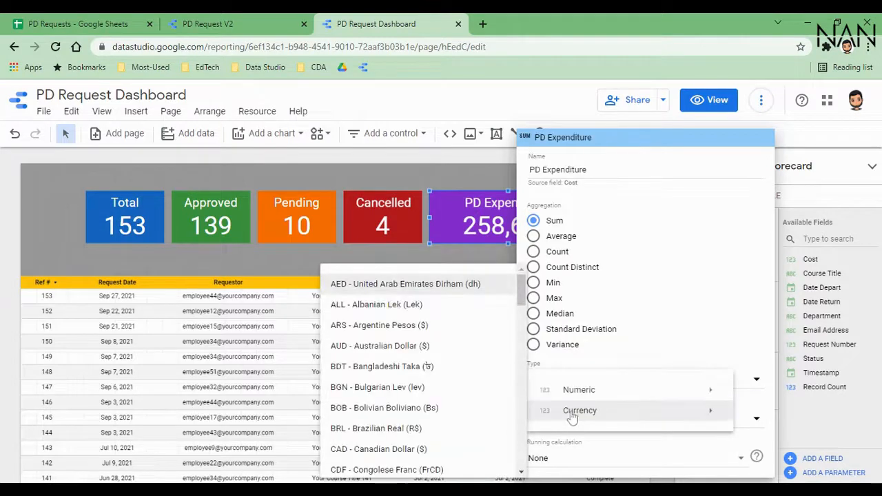
{"action": "scroll", "coordinate": [444, 389], "scroll_direction": "down", "scroll_amount": 3}
{"action": "scroll", "coordinate": [435, 386], "scroll_direction": "down", "scroll_amount": 10}
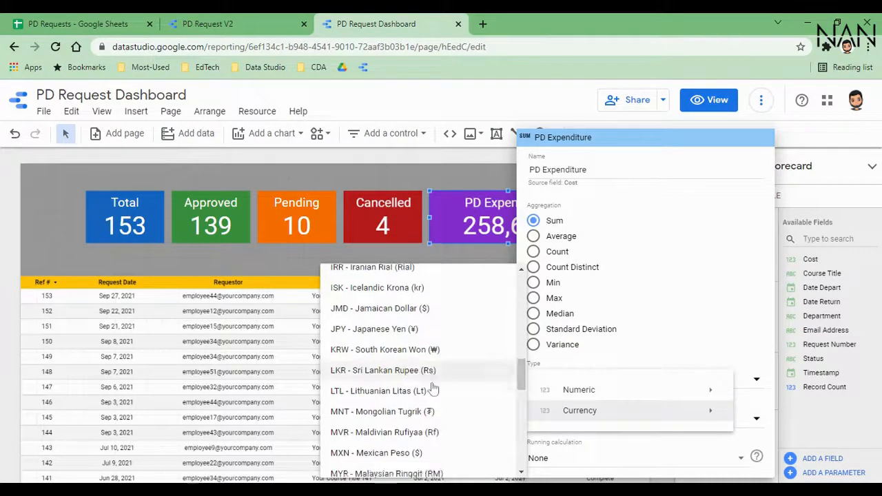
{"action": "scroll", "coordinate": [433, 388], "scroll_direction": "down", "scroll_amount": 5}
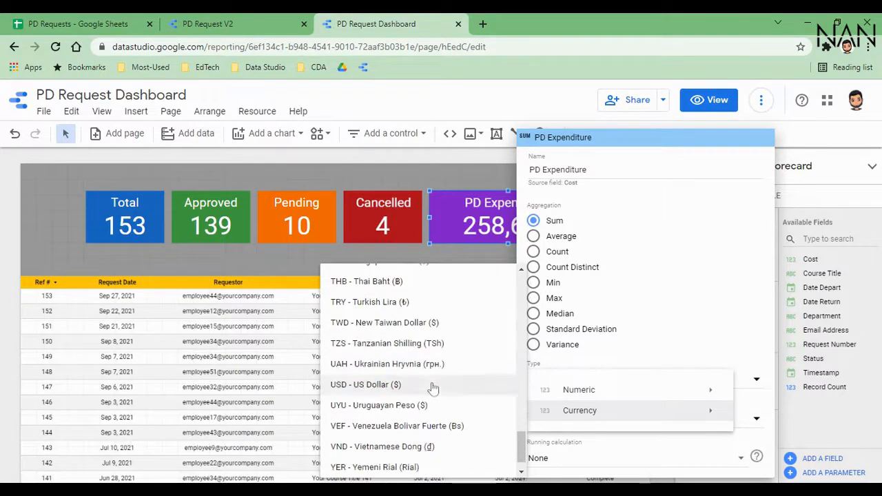
{"action": "left_click", "coordinate": [383, 388]}
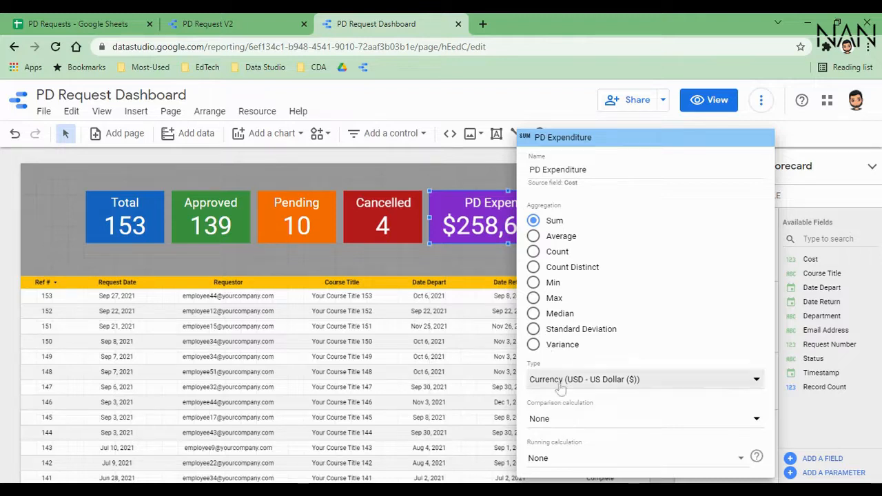
{"action": "left_click", "coordinate": [386, 229]}
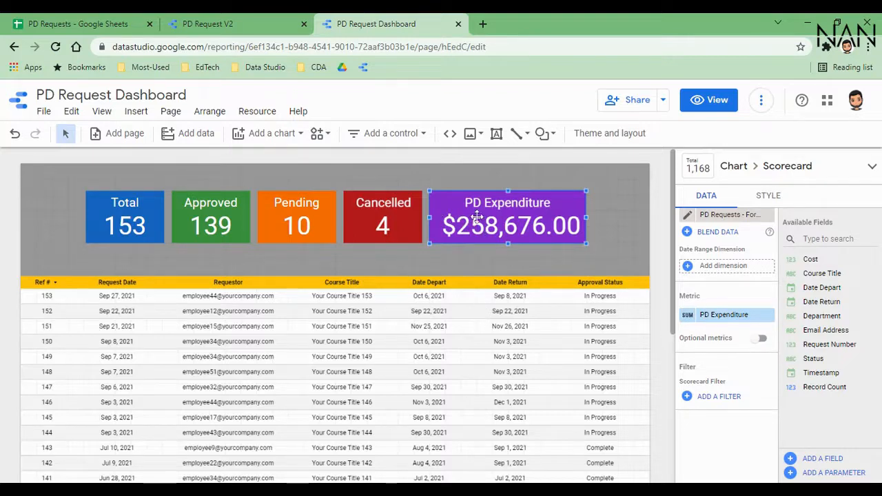
- Create a filter named "Expense" on the PD Expenditure scorecard that includes records whose Status is Equal to (=) "Complete"
{"action": "left_click", "coordinate": [714, 403]}
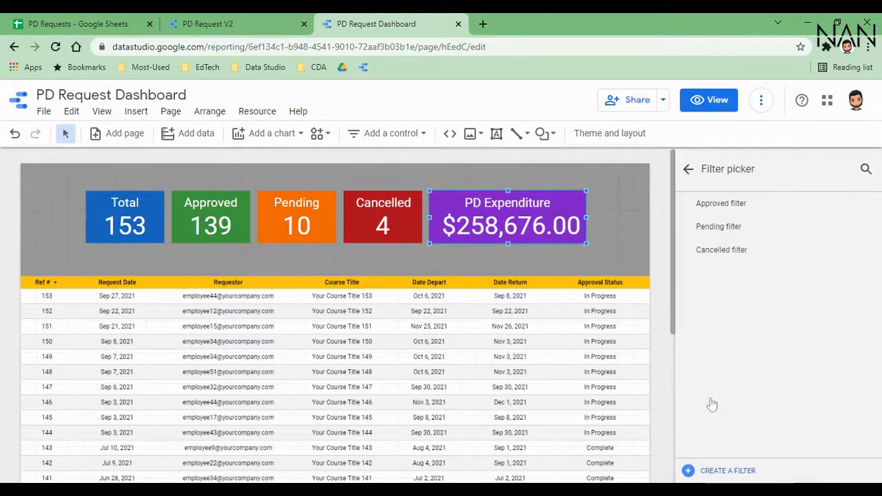
{"action": "left_click", "coordinate": [719, 473]}
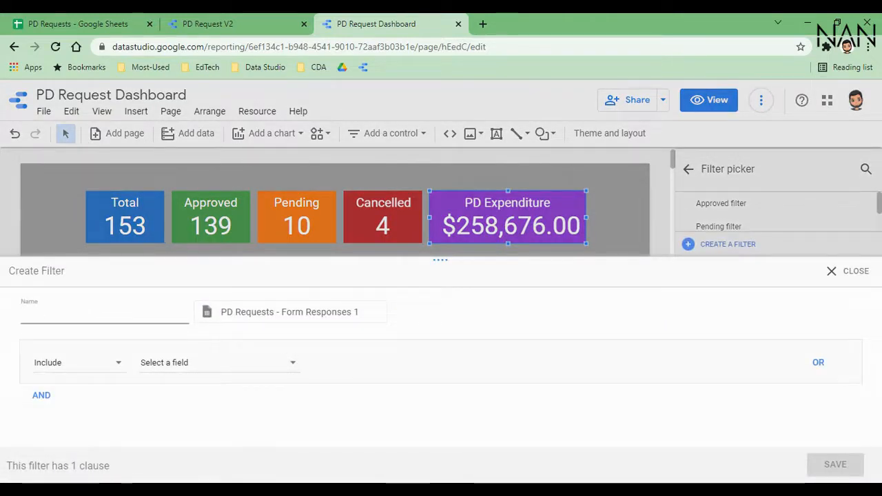
{"action": "type", "text": "Expens"}
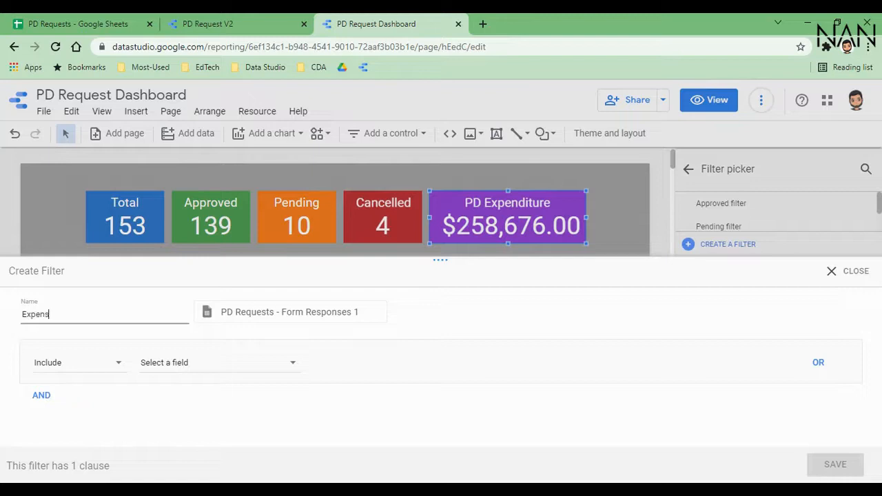
{"action": "type", "text": "e"}
{"action": "left_click", "coordinate": [165, 363]}
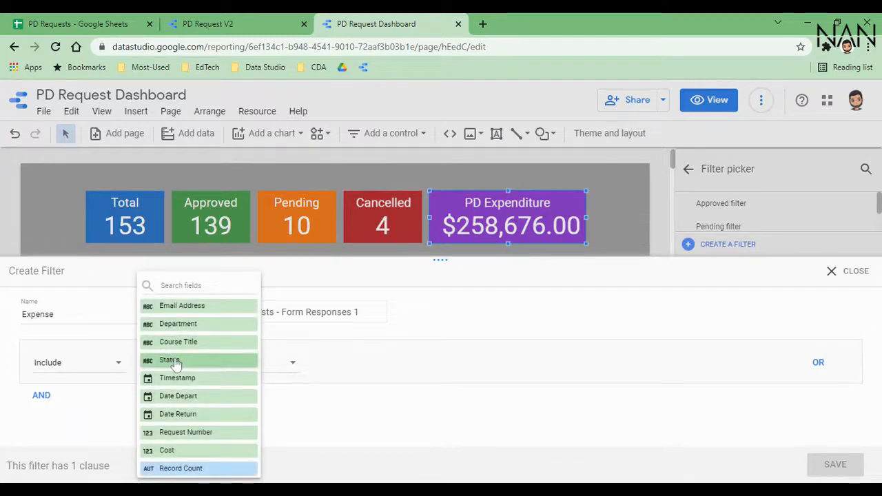
{"action": "left_click", "coordinate": [175, 361]}
{"action": "left_click", "coordinate": [334, 369]}
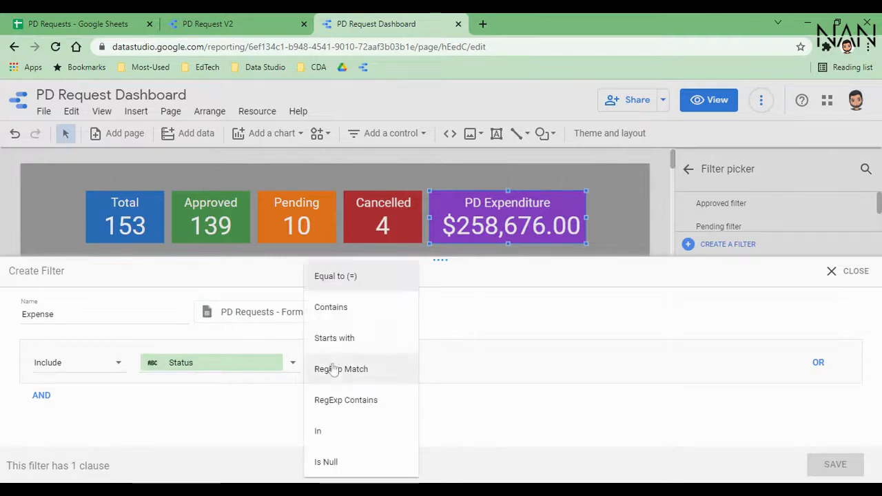
{"action": "left_click", "coordinate": [333, 276]}
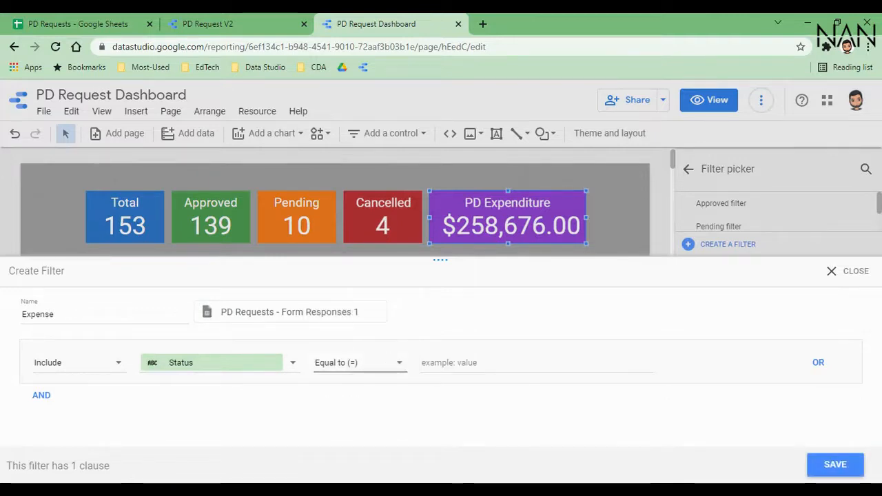
{"action": "left_click", "coordinate": [450, 362]}
{"action": "type", "text": "Complete"}
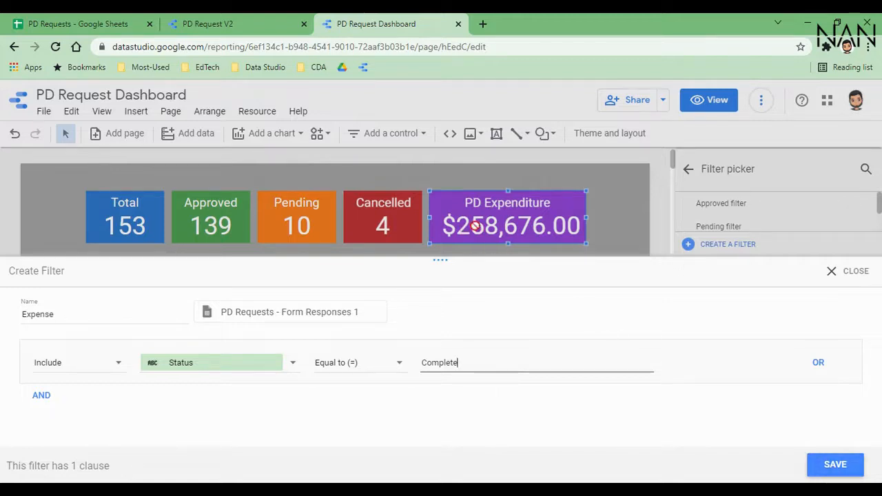
{"action": "left_click", "coordinate": [836, 466]}
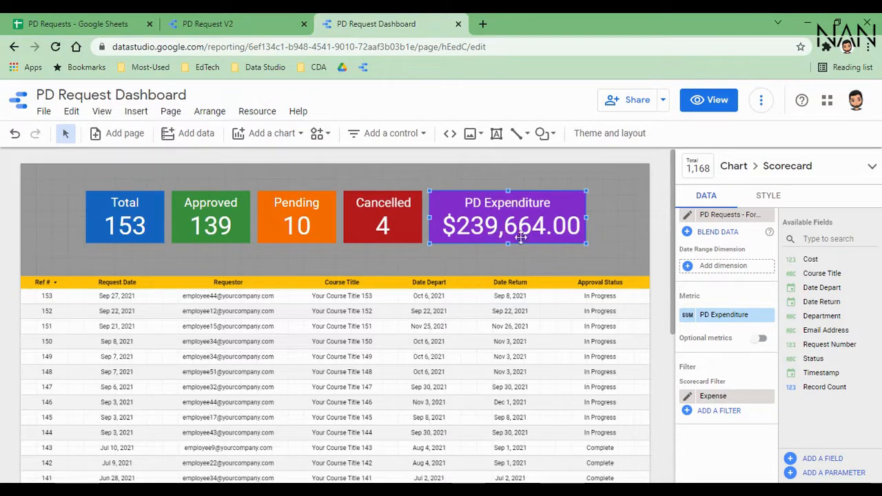
{"action": "left_click", "coordinate": [595, 232]}
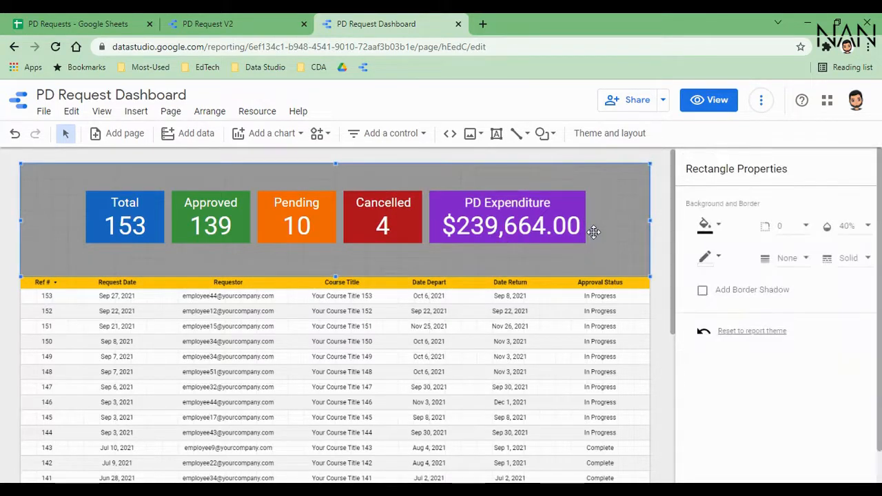
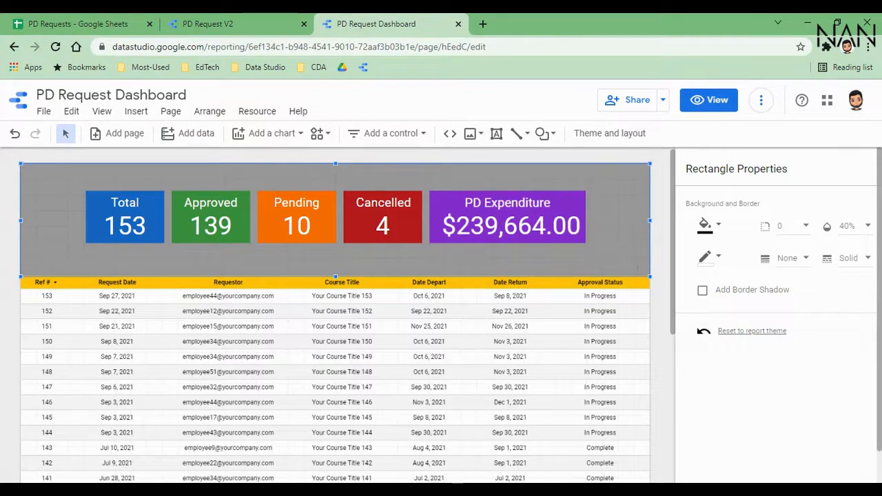
- Insert a drop-down list control in the header banner, directly beneath the Total and Approved scorecards
{"action": "left_click", "coordinate": [138, 115]}
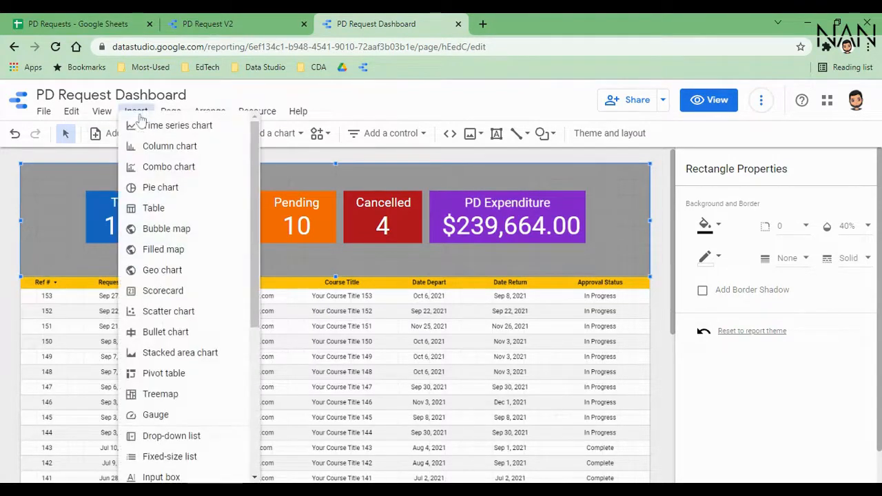
{"action": "scroll", "coordinate": [173, 293], "scroll_direction": "down", "scroll_amount": 2}
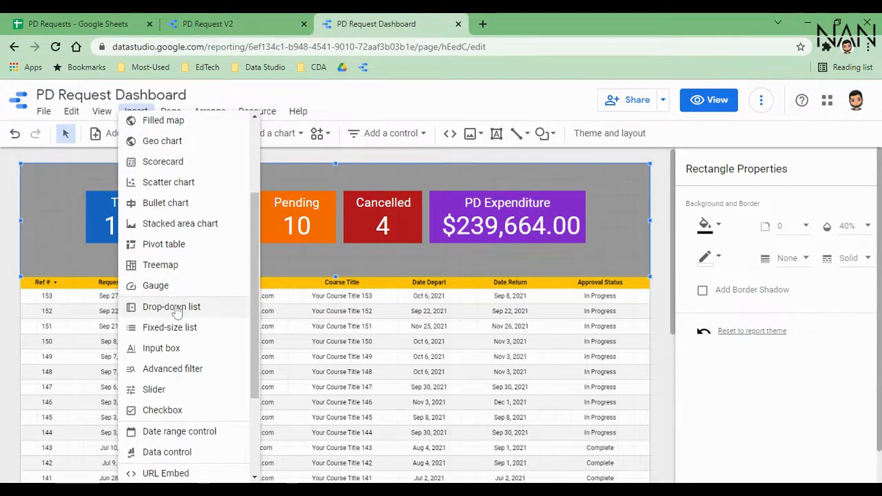
{"action": "left_click", "coordinate": [174, 308]}
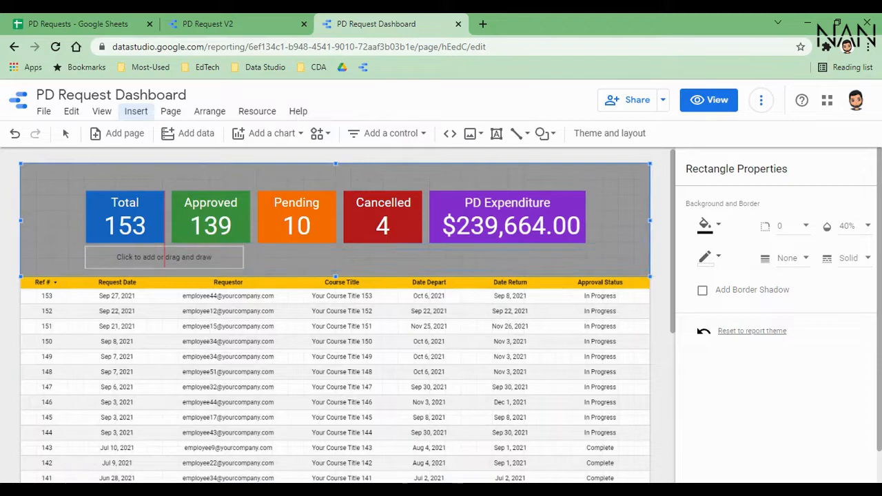
{"action": "left_click", "coordinate": [89, 249]}
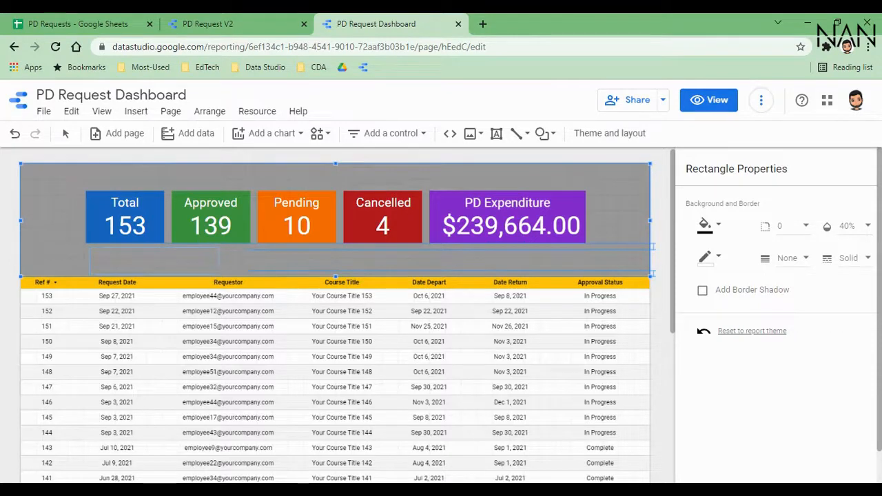
{"action": "left_click_drag", "start_coordinate": [220, 261], "coordinate": [161, 272]}
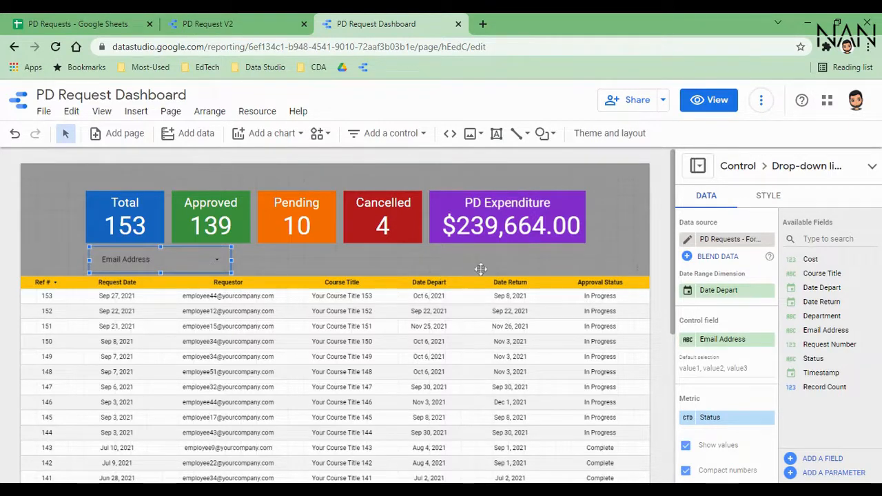
- Set the Email Address drop-down list's text size to 18px
{"action": "left_click", "coordinate": [778, 200]}
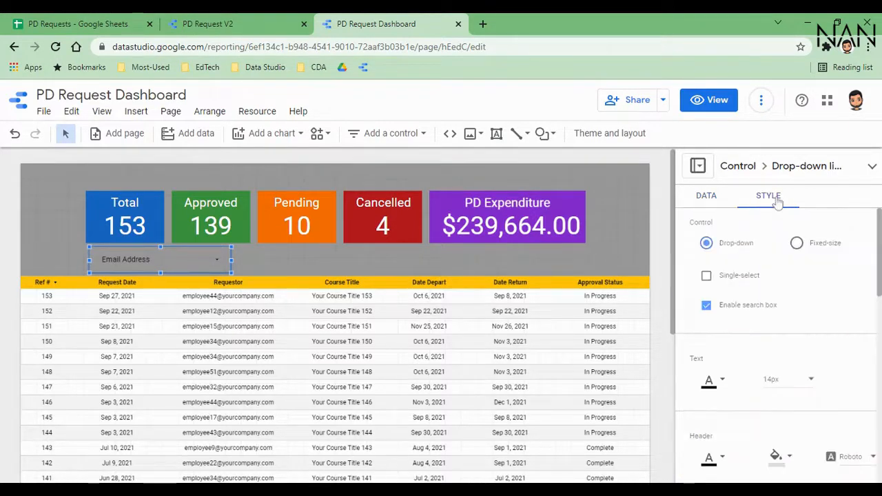
{"action": "scroll", "coordinate": [741, 343], "scroll_direction": "down", "scroll_amount": 1}
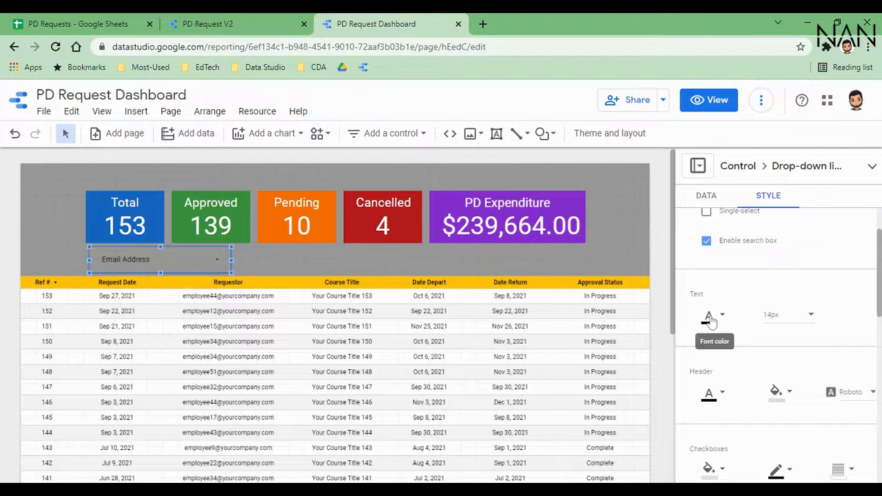
{"action": "left_click", "coordinate": [772, 317]}
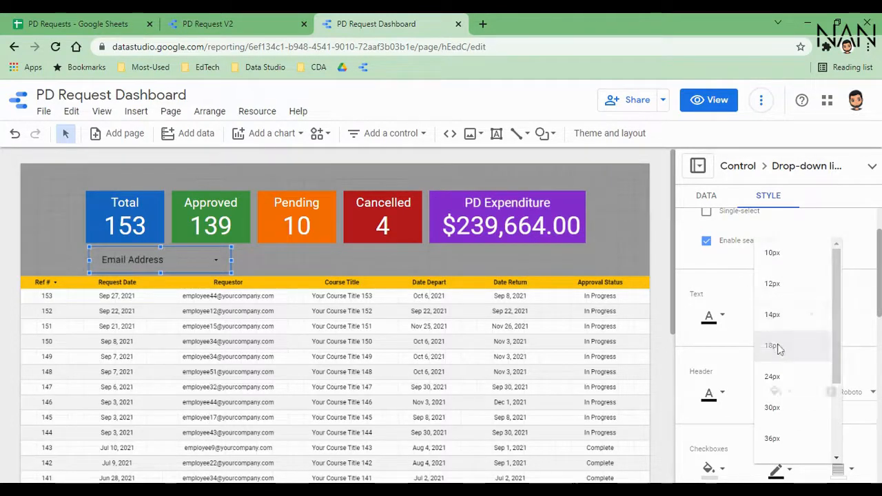
{"action": "left_click", "coordinate": [779, 348]}
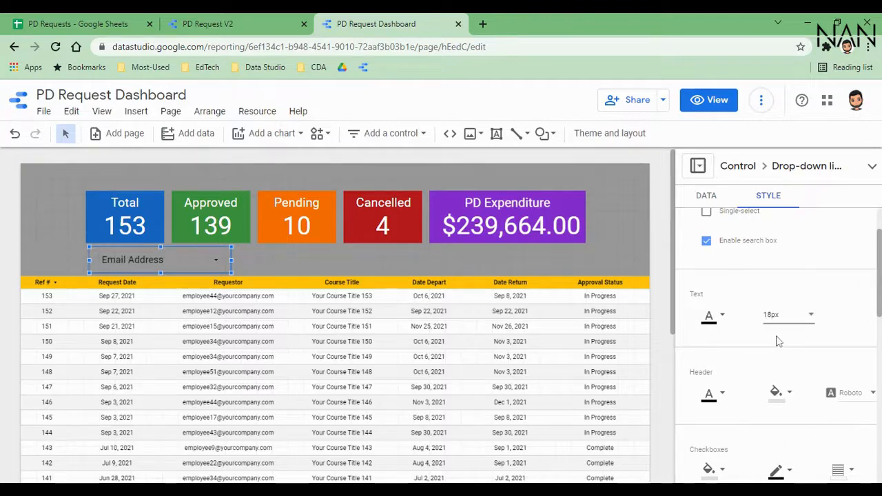
- Give the Email Address drop-down list an amber background matching the table header and a border radius of 10
{"action": "scroll", "coordinate": [724, 338], "scroll_direction": "down", "scroll_amount": 2}
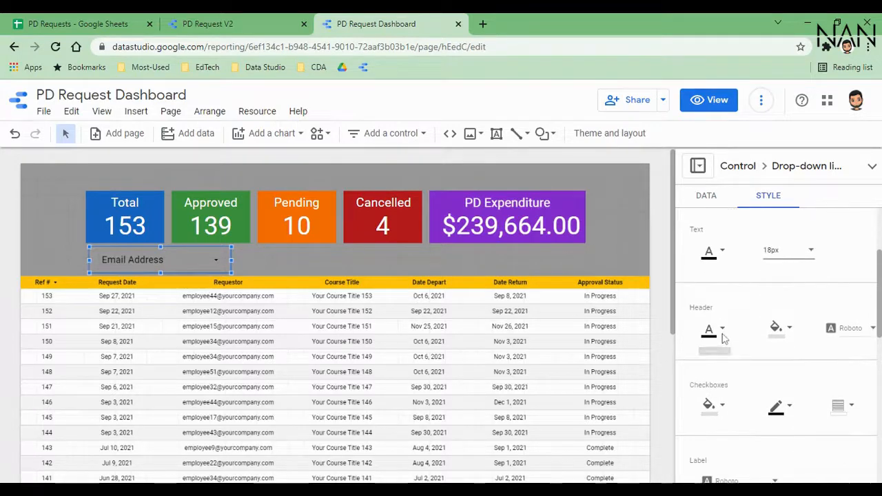
{"action": "scroll", "coordinate": [724, 338], "scroll_direction": "down", "scroll_amount": 2}
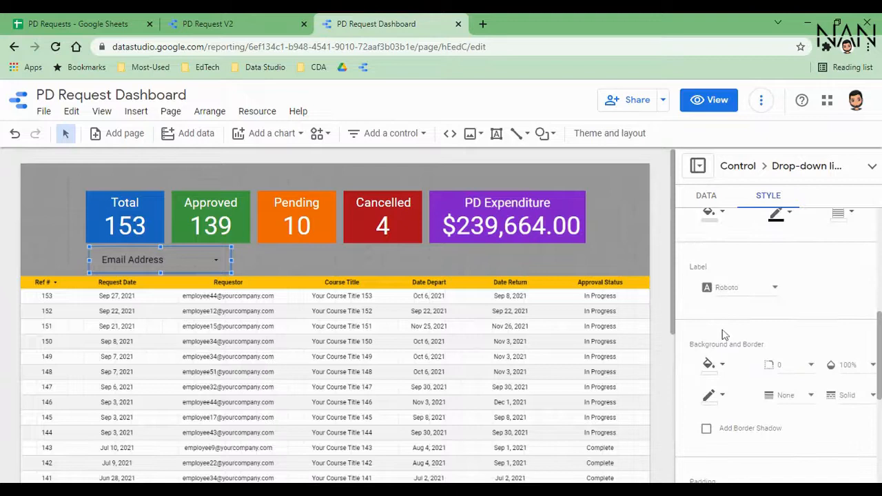
{"action": "left_click", "coordinate": [721, 367]}
{"action": "left_click", "coordinate": [741, 191]}
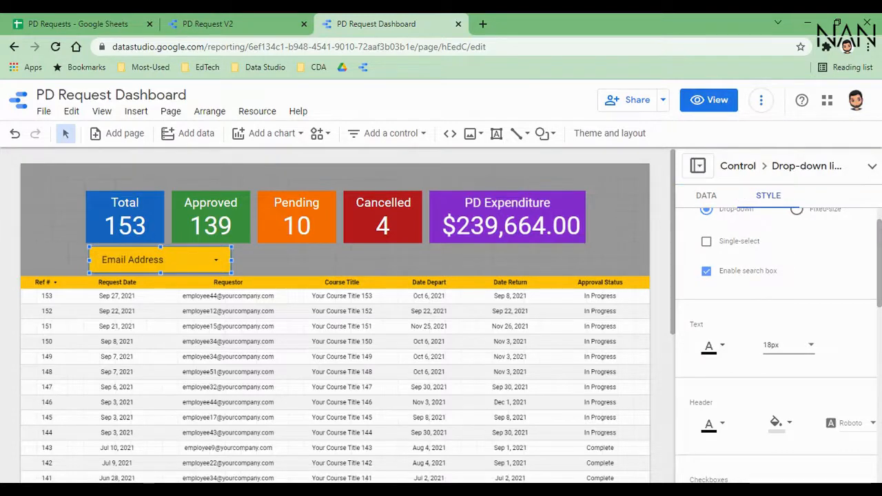
{"action": "scroll", "coordinate": [752, 385], "scroll_direction": "down", "scroll_amount": 5}
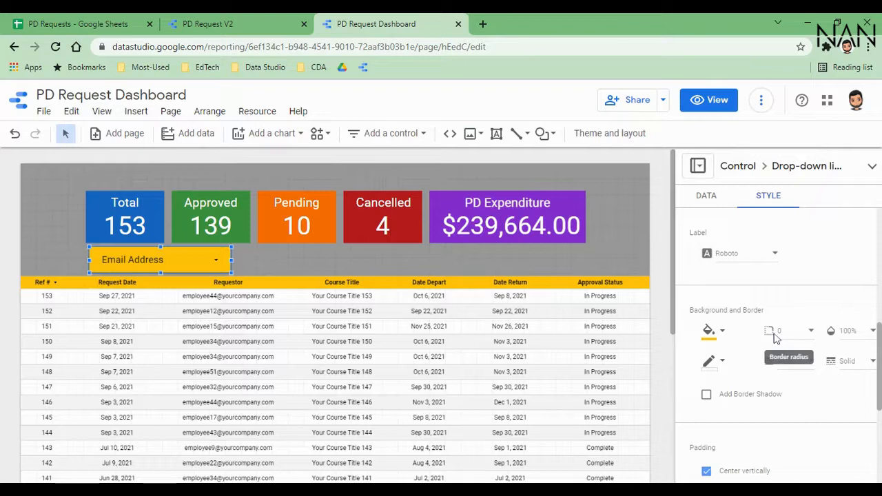
{"action": "left_click", "coordinate": [812, 332]}
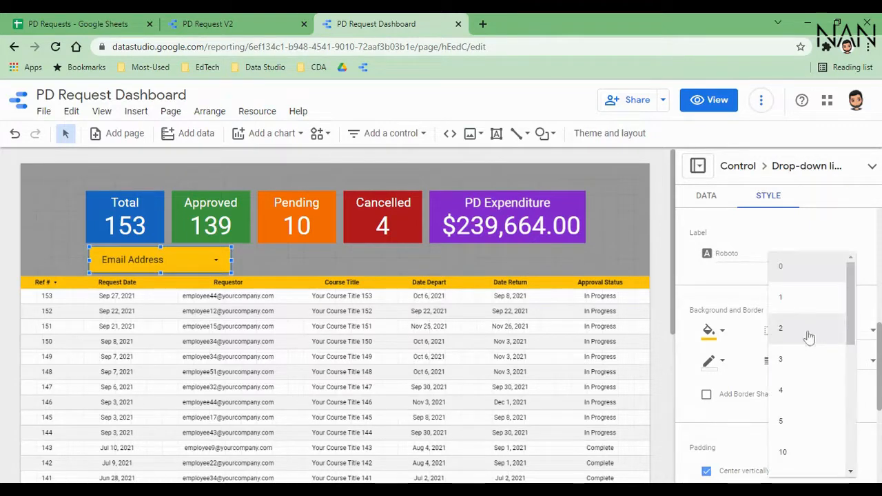
{"action": "left_click", "coordinate": [790, 451]}
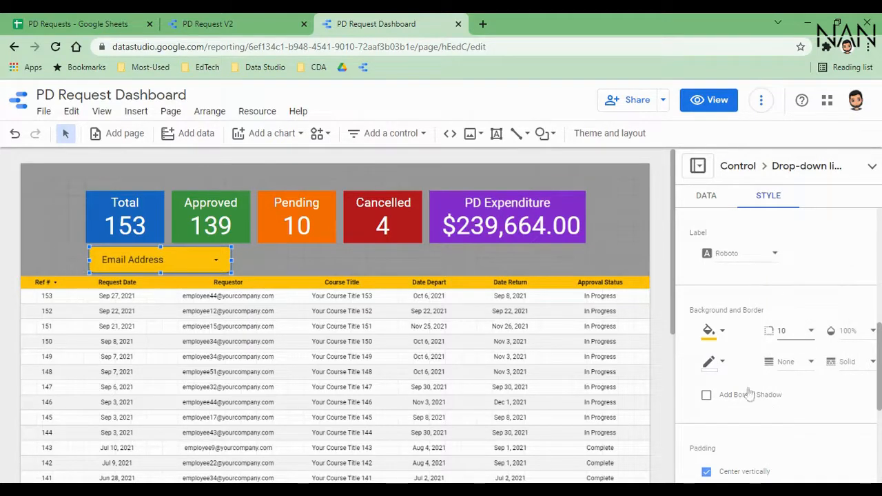
{"action": "left_click", "coordinate": [283, 263]}
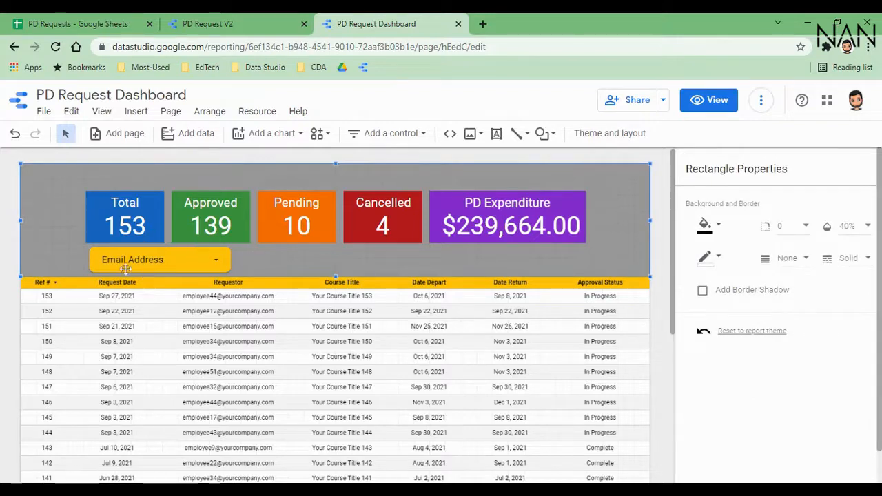
- Remove the Date Depart date range dimension from the Email Address drop-down list
{"action": "left_click", "coordinate": [182, 258]}
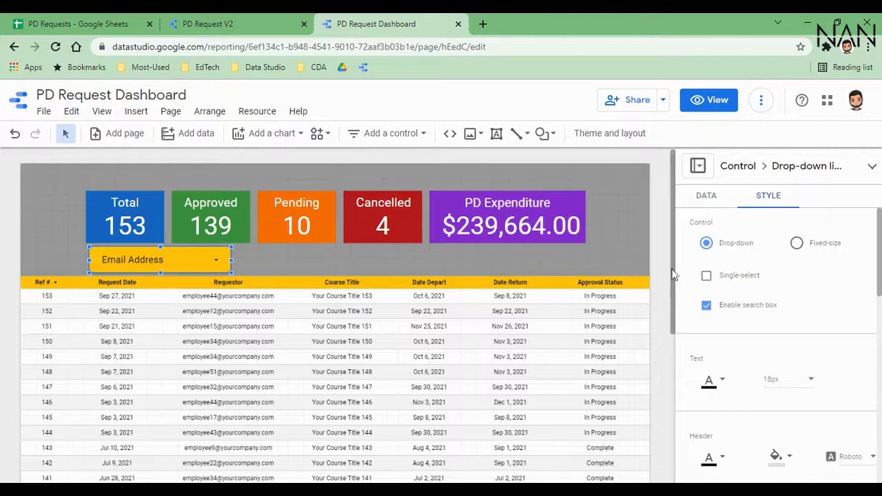
{"action": "left_click", "coordinate": [707, 198]}
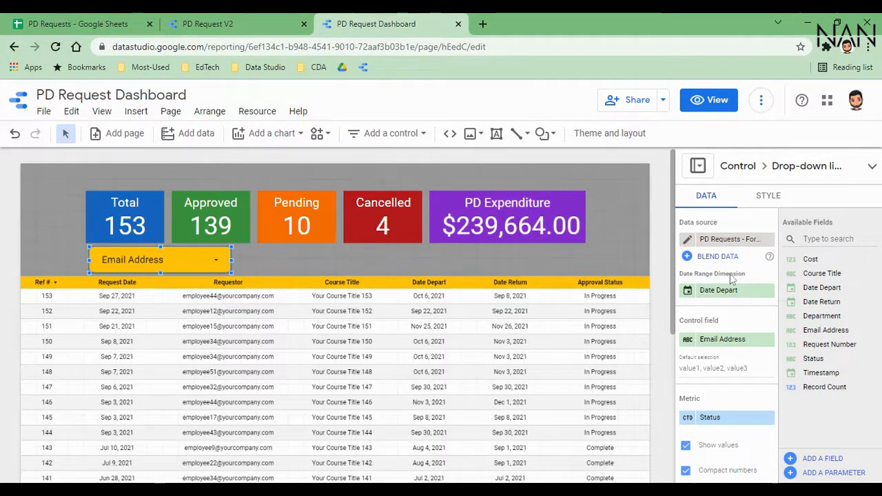
{"action": "left_click", "coordinate": [768, 290]}
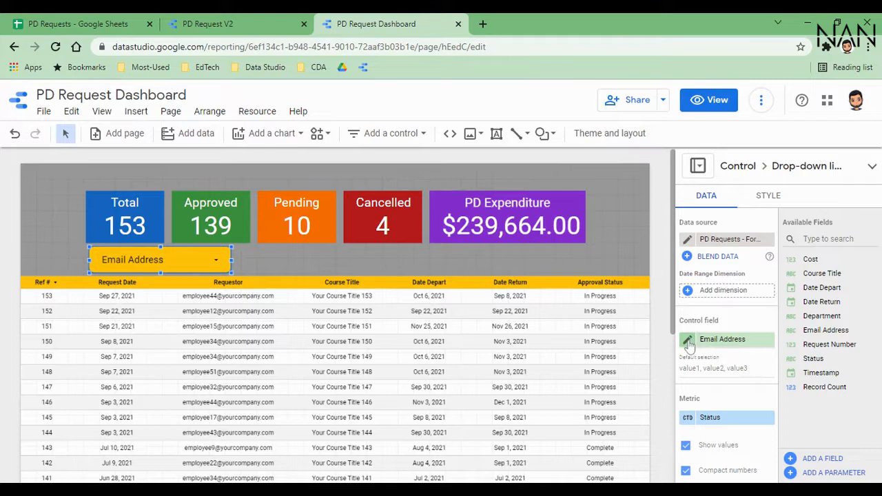
- Rename the drop-down list's Email Address control field as "Requestor"
{"action": "left_click", "coordinate": [689, 342]}
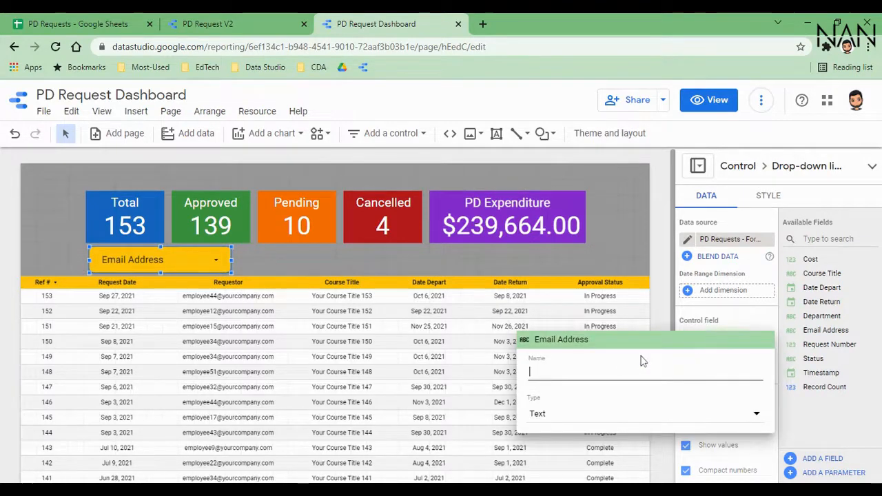
{"action": "type", "text": "Requestor"}
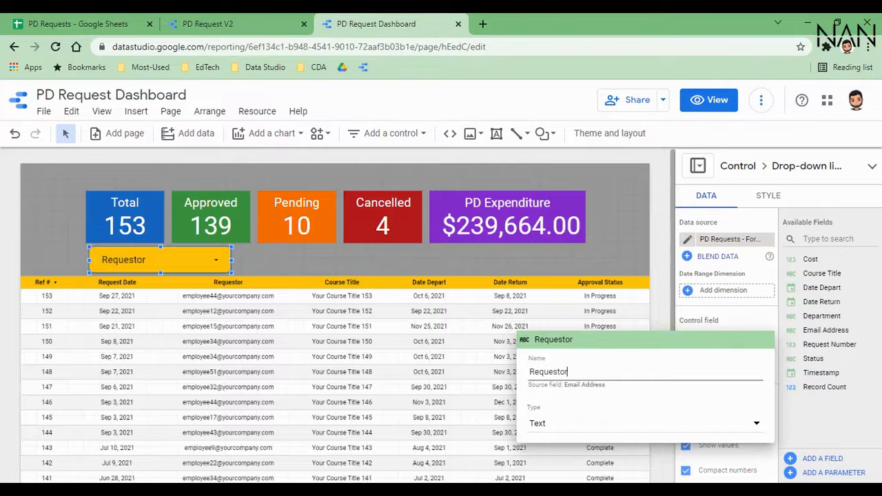
{"action": "left_click", "coordinate": [662, 305]}
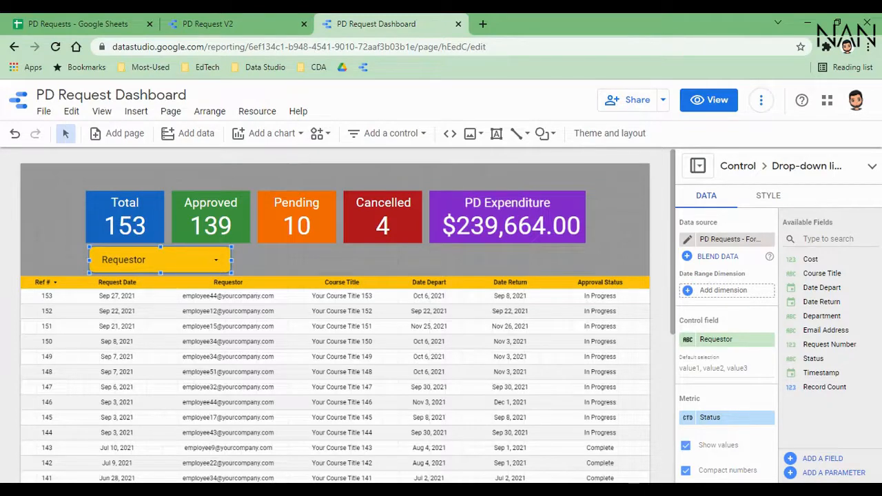
- Duplicate the Requestor drop-down list and place the copy beside the original, beneath the Pending and Cancelled scorecards
{"action": "right_click", "coordinate": [198, 252]}
{"action": "left_click", "coordinate": [219, 300]}
{"action": "left_click", "coordinate": [283, 259]}
{"action": "right_click", "coordinate": [285, 261]}
{"action": "left_click", "coordinate": [306, 324]}
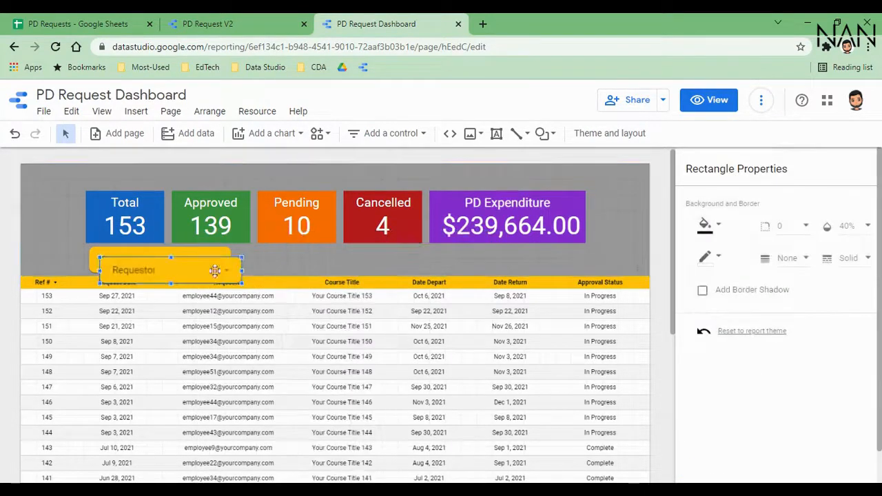
{"action": "left_click_drag", "start_coordinate": [183, 271], "coordinate": [321, 260]}
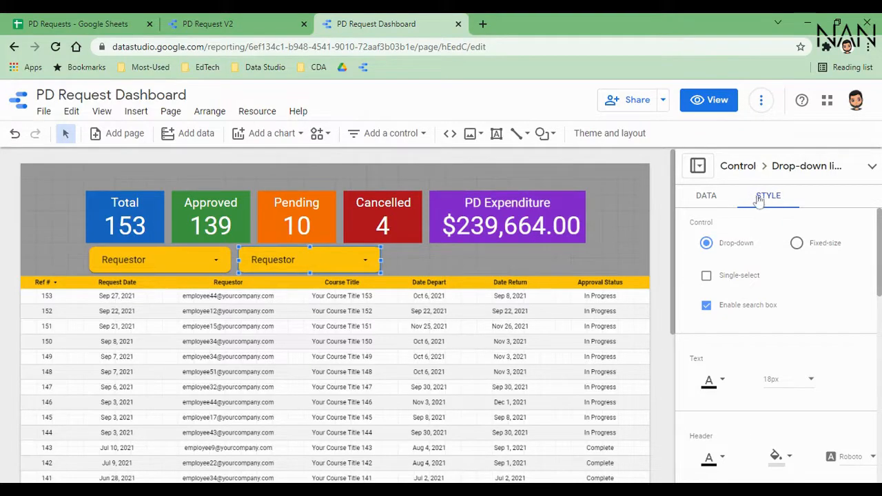
- Set the duplicated drop-down list's control field to Status and rename that field as "Approval Status"
{"action": "left_click", "coordinate": [714, 196]}
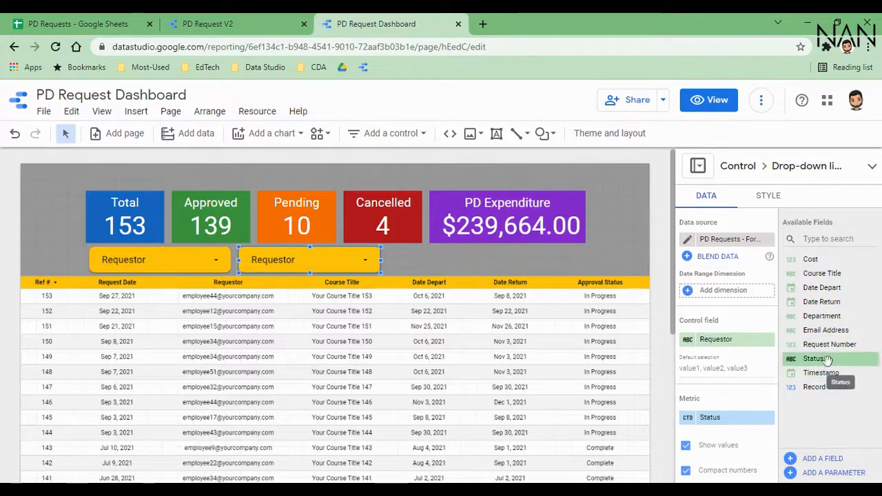
{"action": "left_click_drag", "start_coordinate": [828, 359], "coordinate": [727, 339]}
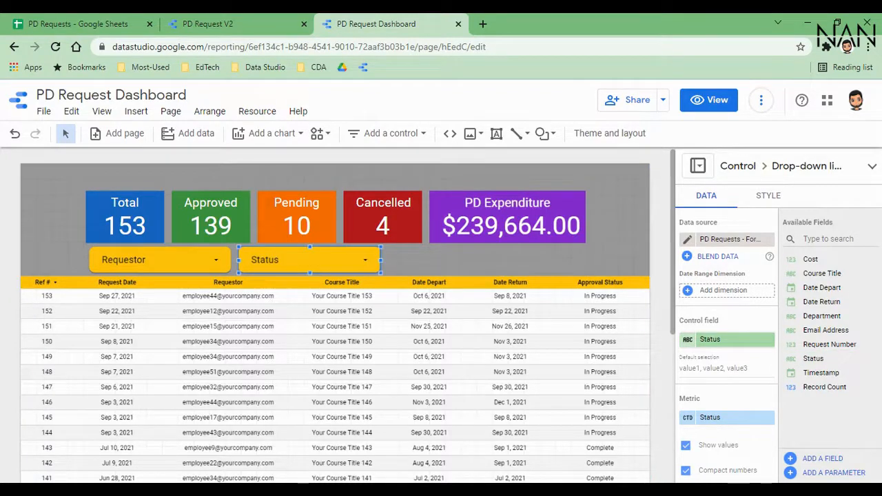
{"action": "left_click", "coordinate": [687, 339]}
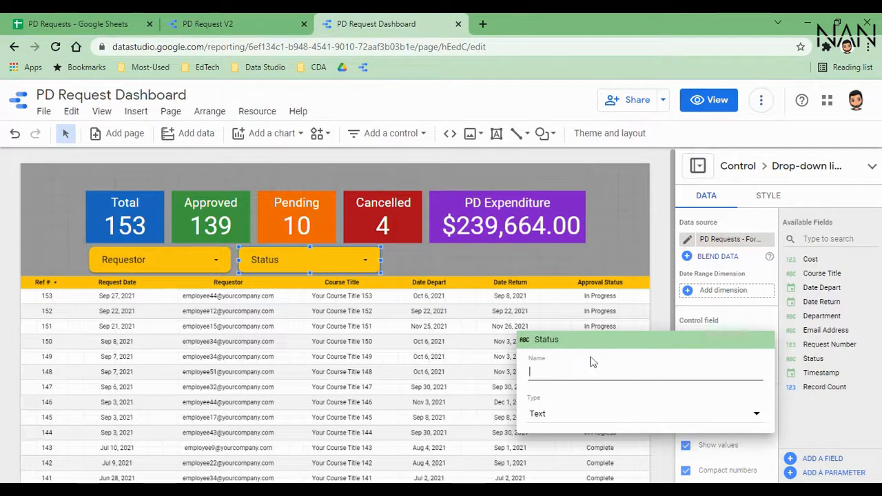
{"action": "type", "text": "Approval "}
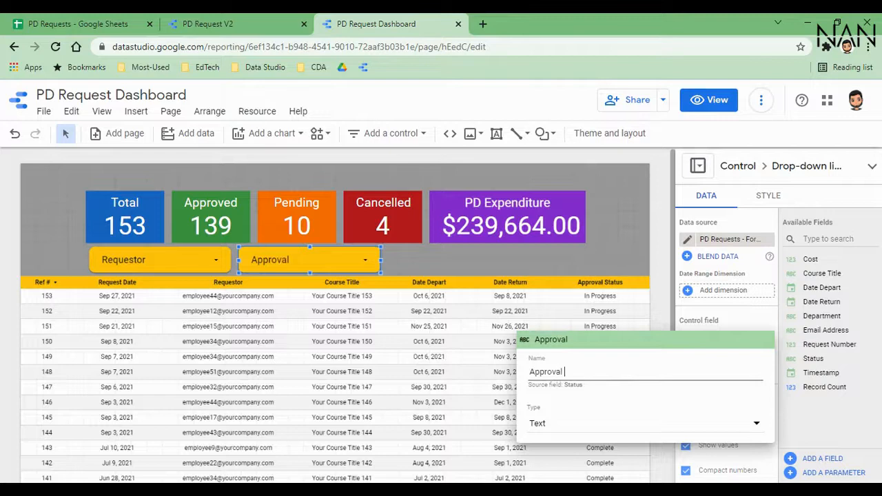
{"action": "type", "text": "Status"}
{"action": "left_click", "coordinate": [666, 301]}
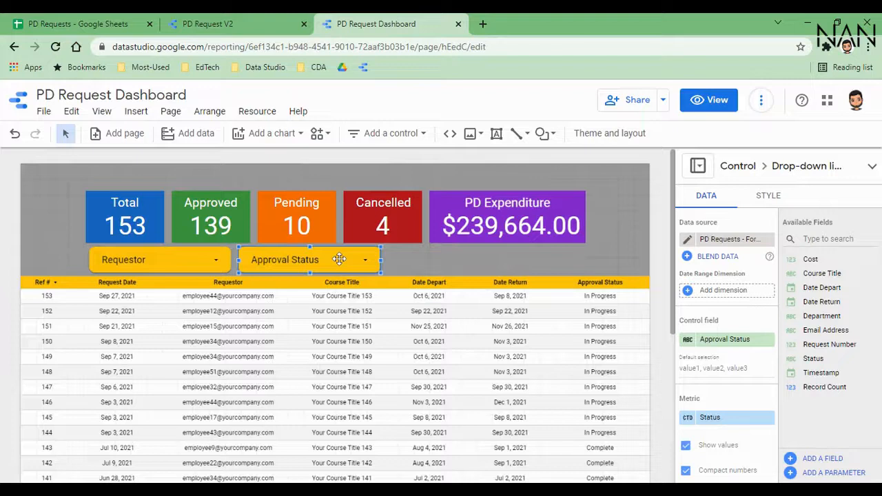
- Copy the Approval Status drop-down list and place the copy beside it, beneath the PD Expenditure scorecard
{"action": "right_click", "coordinate": [339, 259]}
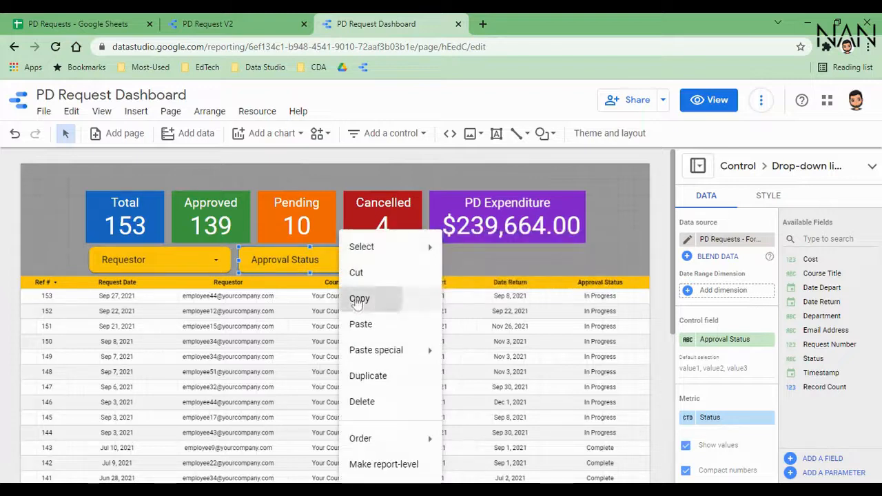
{"action": "left_click", "coordinate": [362, 297]}
{"action": "left_click", "coordinate": [418, 260]}
{"action": "right_click", "coordinate": [418, 259]}
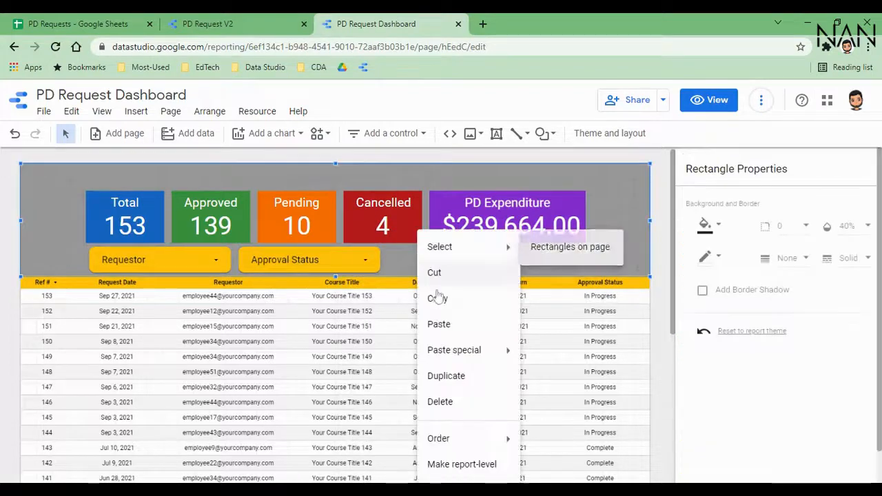
{"action": "left_click", "coordinate": [443, 327]}
{"action": "key", "text": "Up"}
{"action": "key", "text": "Right"}
{"action": "key", "text": "Right"}
{"action": "key", "text": "Right"}
{"action": "key", "text": "Right"}
{"action": "key", "text": "Right"}
{"action": "key", "text": "Right"}
{"action": "key", "text": "Right"}
{"action": "key", "text": "Right"}
{"action": "key", "text": "Right"}
{"action": "key", "text": "Right"}
{"action": "key", "text": "Right"}
{"action": "key", "text": "Right"}
{"action": "key", "text": "Right"}
{"action": "key", "text": "Right"}
{"action": "key", "text": "Right"}
{"action": "key", "text": "Right"}
{"action": "key", "text": "Right"}
{"action": "key", "text": "Right"}
{"action": "key", "text": "Right"}
{"action": "key", "text": "Right"}
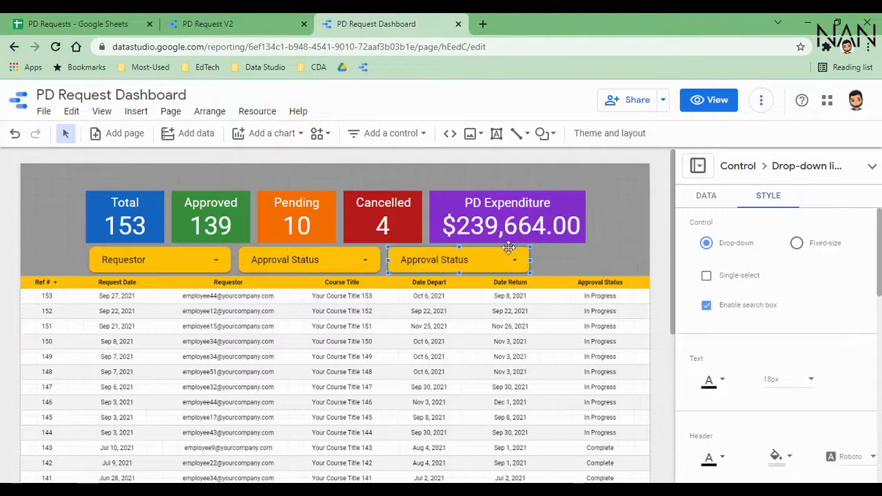
- Replace the third drop-down list's control field with Request Number and deselect the list
{"action": "left_click", "coordinate": [708, 199]}
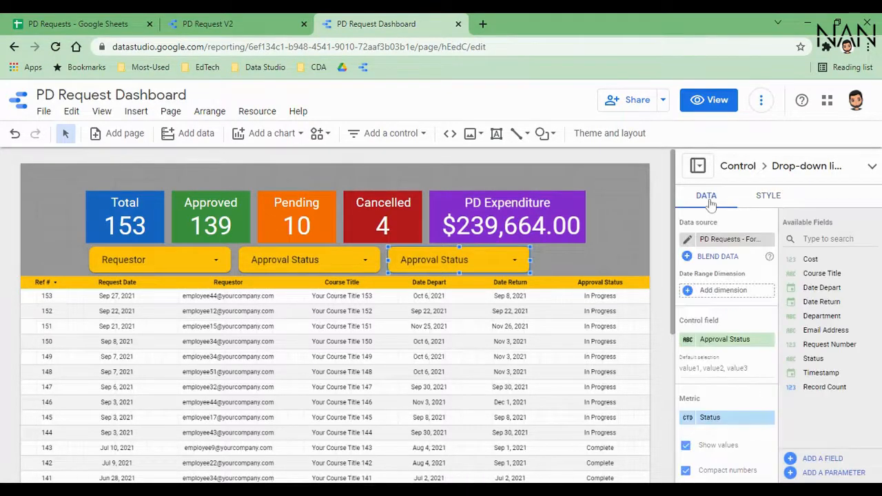
{"action": "left_click", "coordinate": [839, 346]}
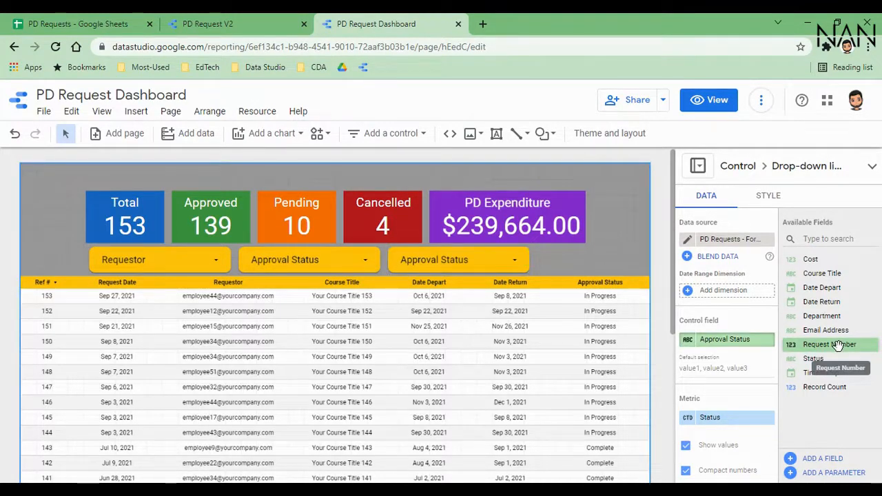
{"action": "left_click_drag", "start_coordinate": [839, 347], "coordinate": [742, 339]}
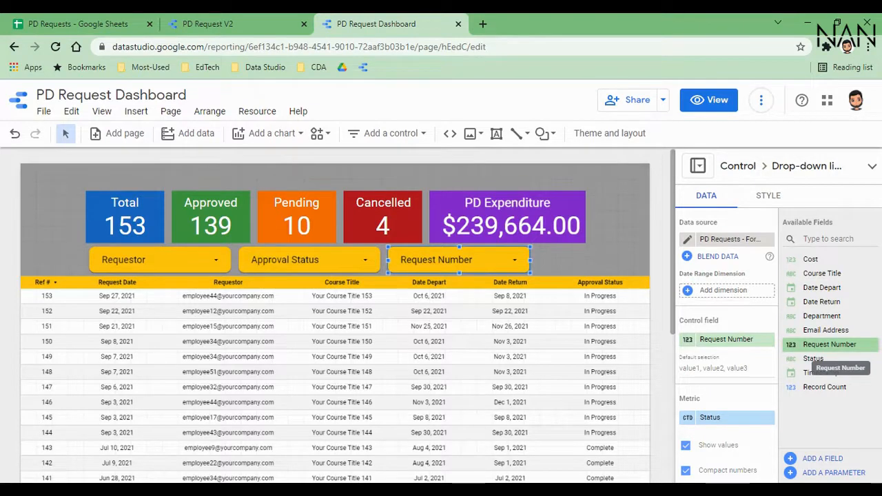
{"action": "left_click", "coordinate": [606, 256]}
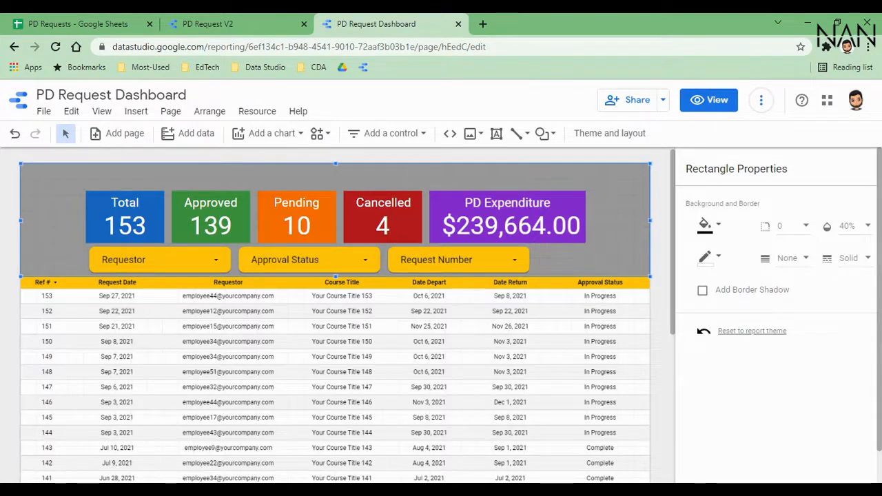
- Preview the report in view mode and filter it to only the first requestor in the Requestor list
{"action": "left_click", "coordinate": [710, 102]}
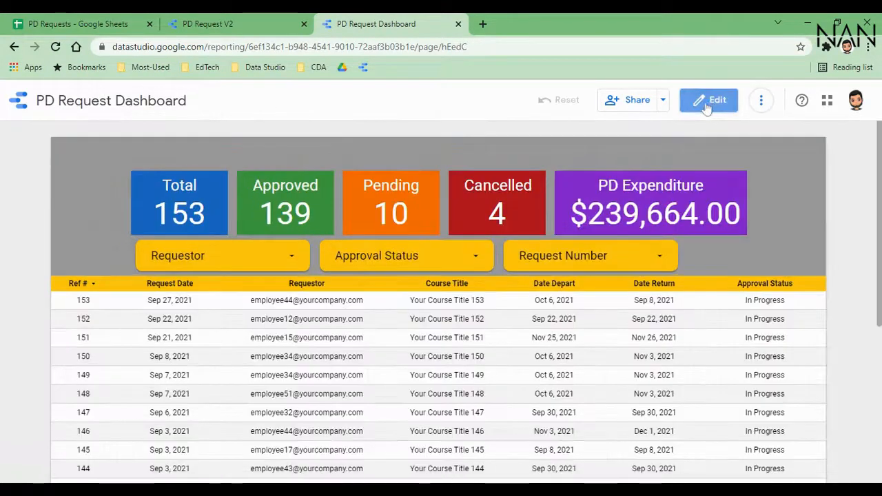
{"action": "left_click", "coordinate": [179, 258]}
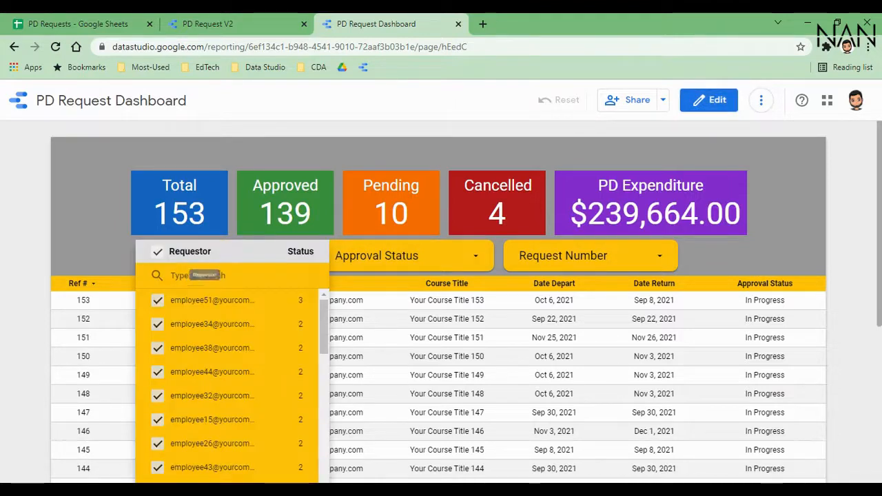
{"action": "mouse_move", "coordinate": [192, 306]}
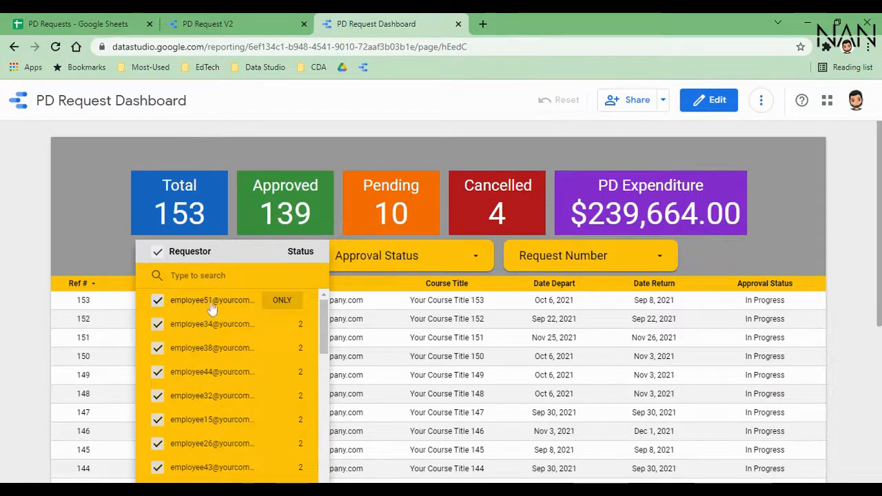
{"action": "left_click", "coordinate": [283, 301]}
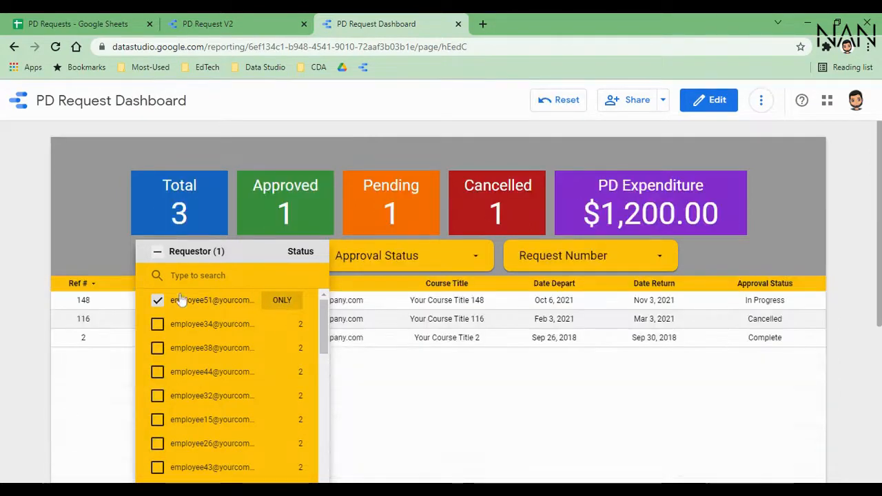
{"action": "left_click", "coordinate": [113, 252]}
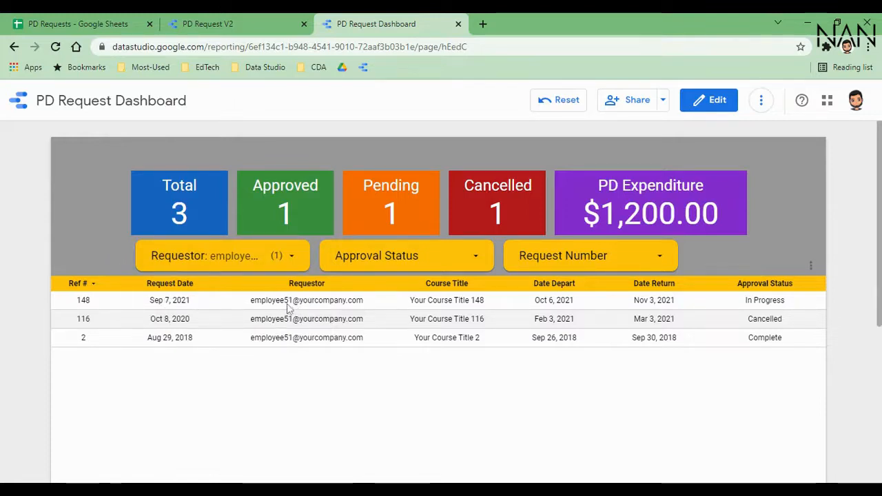
- Filter the previewed requests to only the In Progress approval status
{"action": "left_click", "coordinate": [392, 259]}
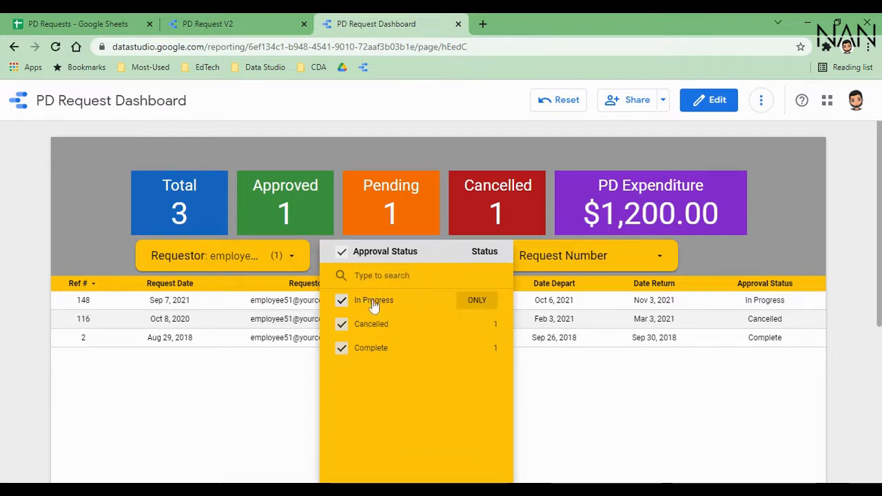
{"action": "left_click", "coordinate": [477, 302]}
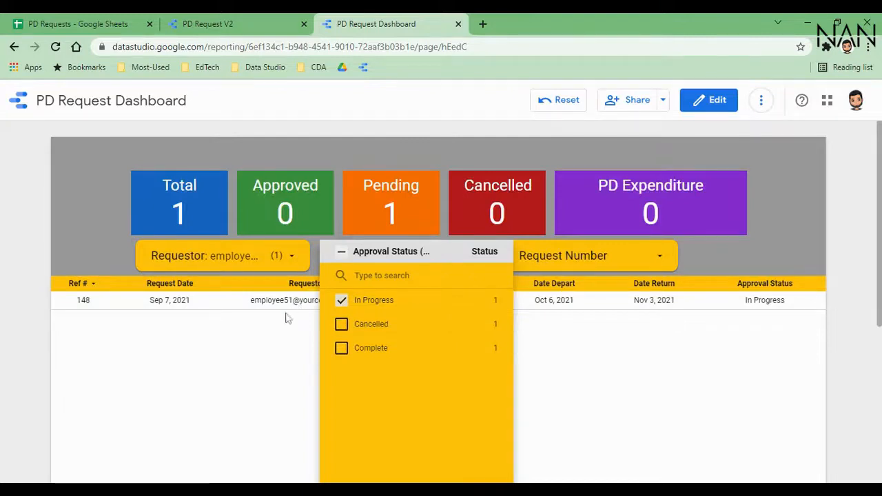
{"action": "left_click", "coordinate": [279, 321]}
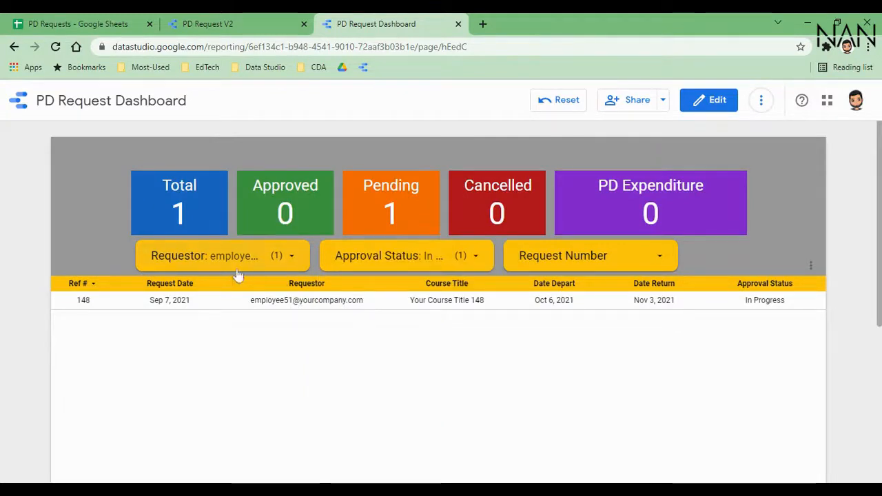
- Reselect all values in the Approval Status and Requestor lists to clear both filters
{"action": "left_click", "coordinate": [374, 260]}
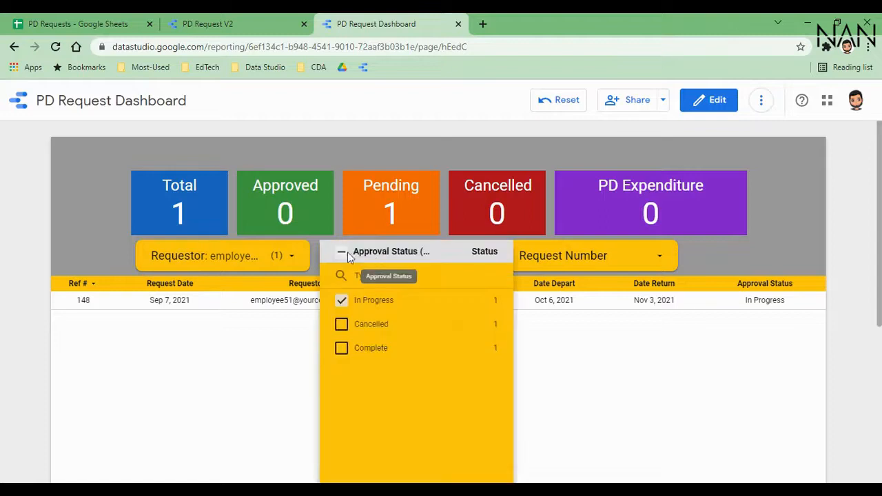
{"action": "left_click", "coordinate": [343, 254]}
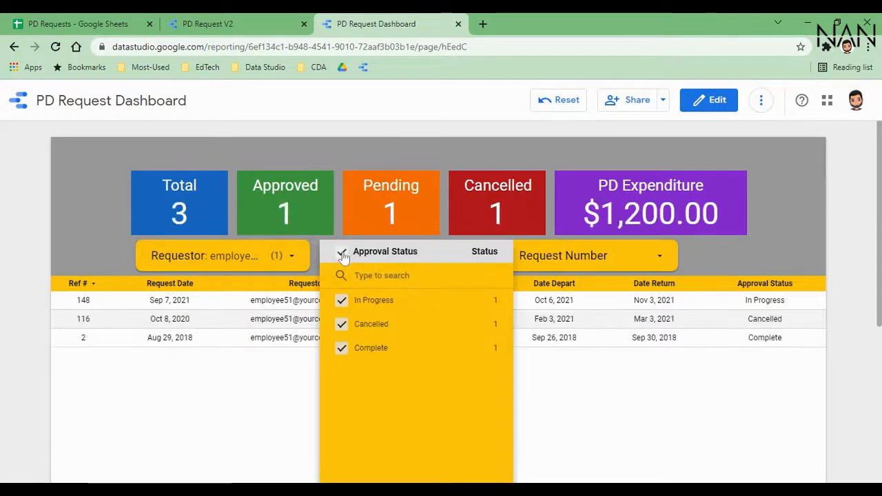
{"action": "left_click", "coordinate": [191, 259]}
{"action": "left_click", "coordinate": [161, 256]}
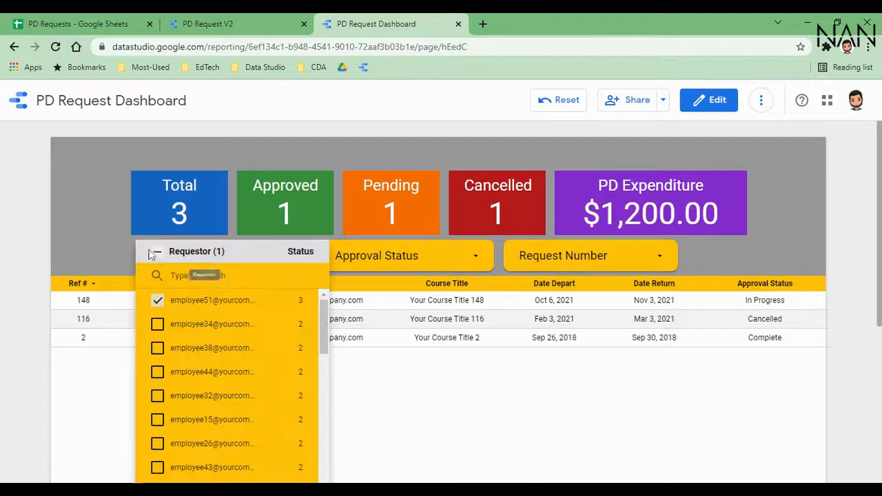
{"action": "left_click", "coordinate": [158, 254]}
{"action": "left_click", "coordinate": [117, 245]}
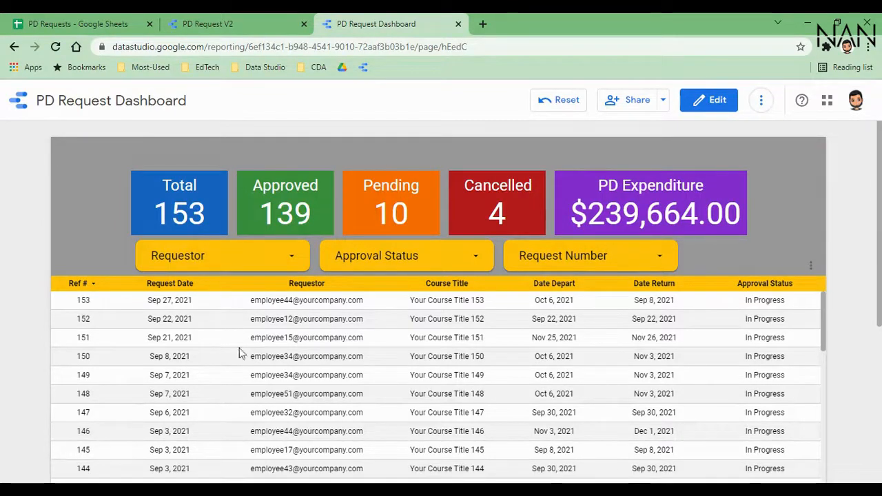
- Return to edit mode and add a full-width text box above the scorecards in the banner reading "PD DASHBOARD"
{"action": "left_click", "coordinate": [707, 105]}
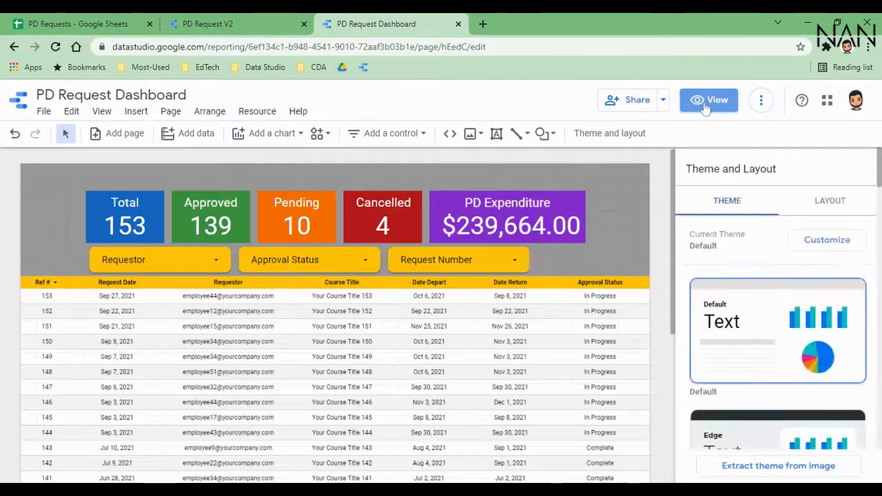
{"action": "left_click", "coordinate": [136, 112]}
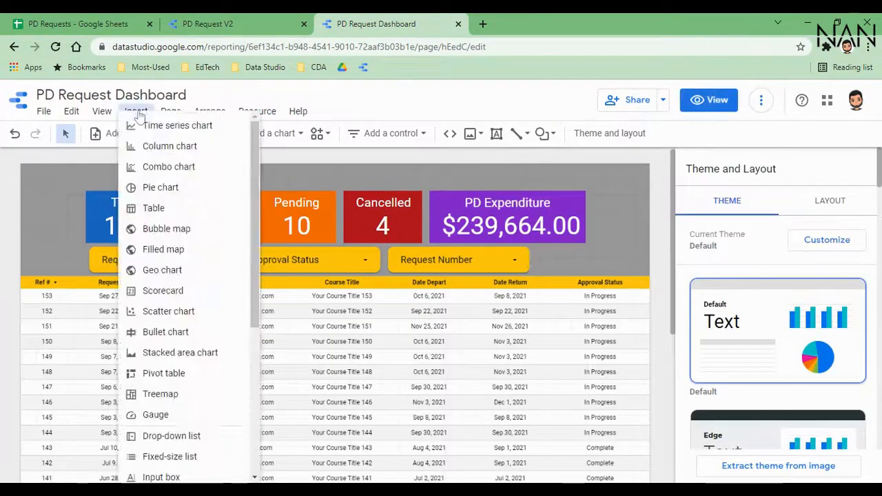
{"action": "scroll", "coordinate": [169, 254], "scroll_direction": "down", "scroll_amount": 5}
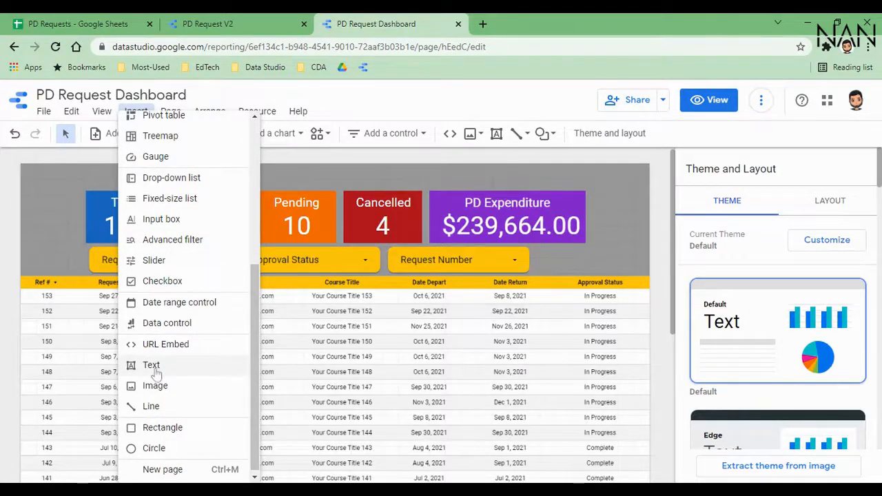
{"action": "left_click", "coordinate": [152, 367]}
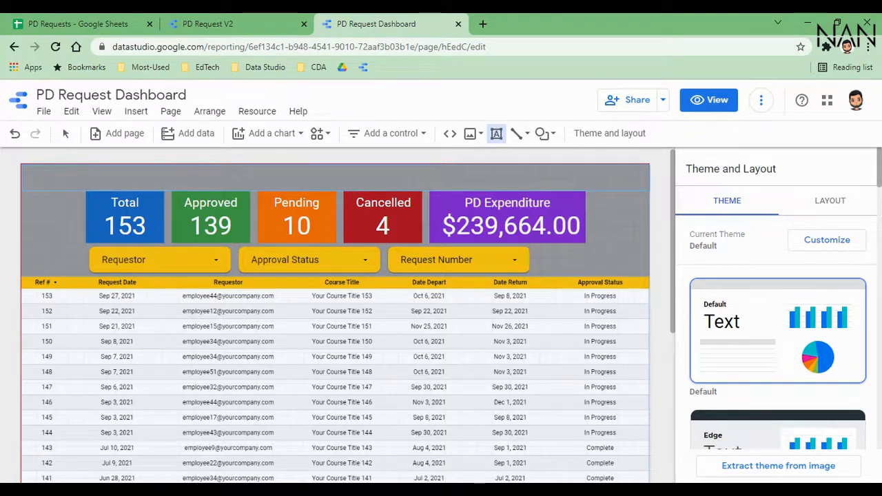
{"action": "left_click_drag", "start_coordinate": [650, 191], "coordinate": [652, 197]}
{"action": "left_click_drag", "start_coordinate": [338, 198], "coordinate": [338, 193]}
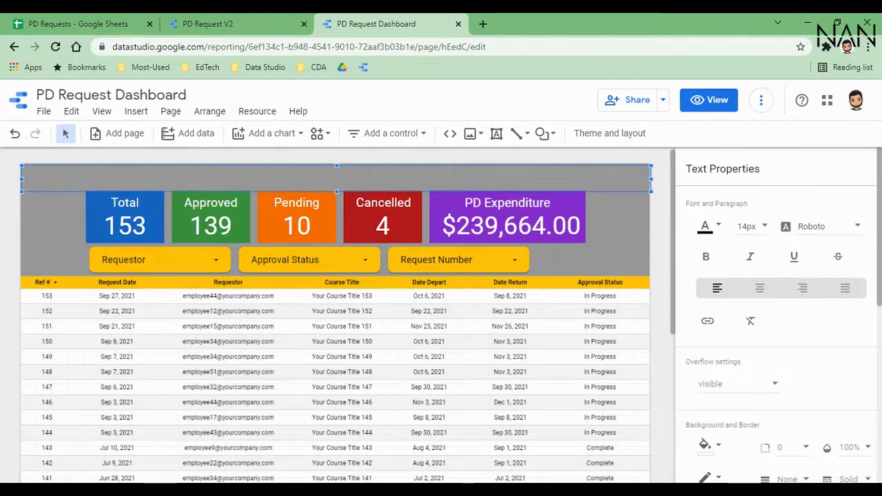
{"action": "type", "text": "P"}
{"action": "type", "text": "RD"}
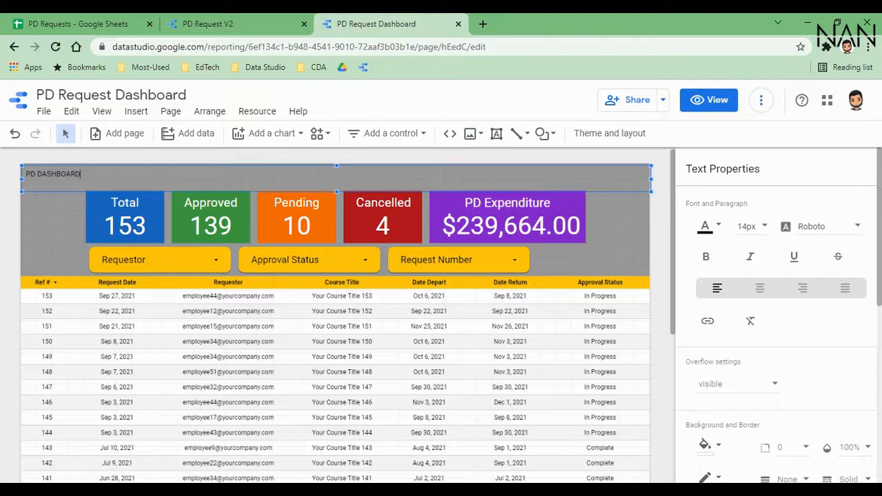
- Format the "PD DASHBOARD" banner title in white at 28px
{"action": "key", "text": "shift+Left"}
{"action": "key", "text": "shift+Left"}
{"action": "key", "text": "shift+Left"}
{"action": "key", "text": "shift+Left"}
{"action": "key", "text": "shift+Left"}
{"action": "key", "text": "shift+Left"}
{"action": "key", "text": "shift+Left"}
{"action": "key", "text": "shift+Left"}
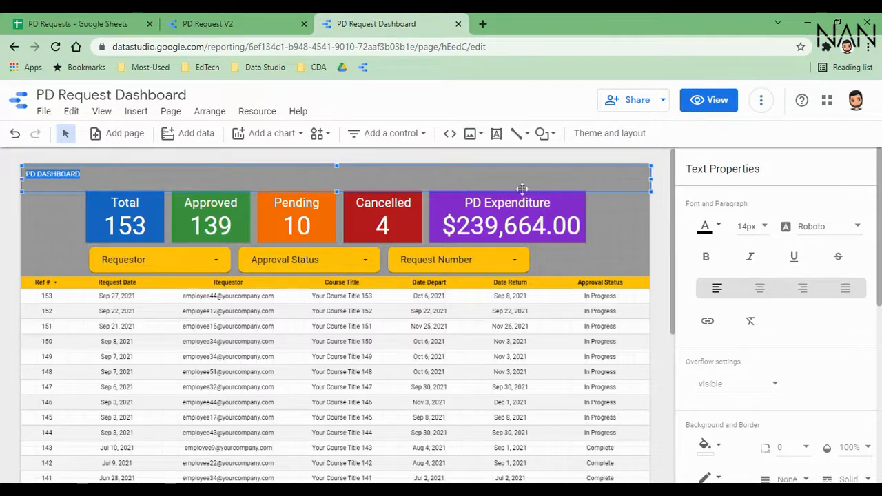
{"action": "left_click", "coordinate": [710, 234]}
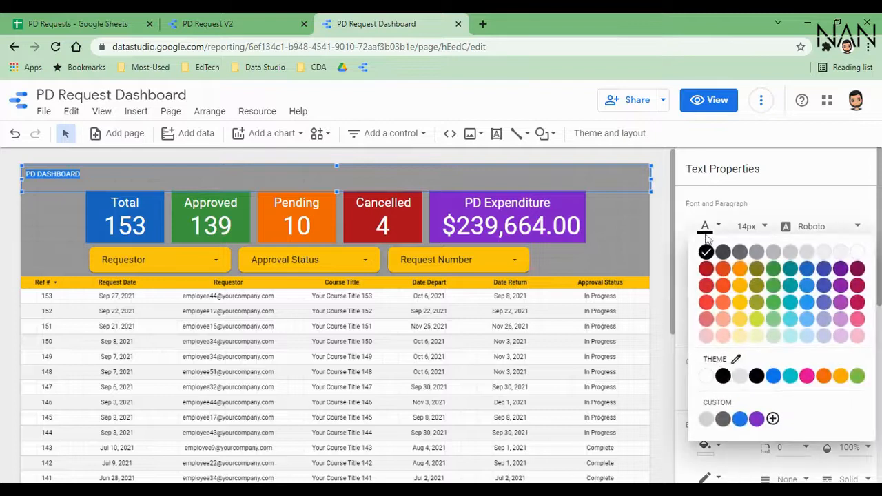
{"action": "left_click", "coordinate": [857, 252]}
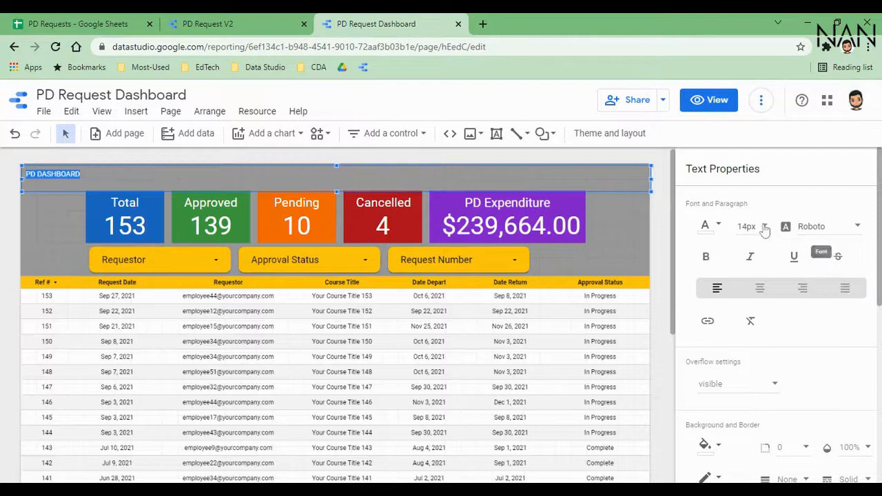
{"action": "left_click", "coordinate": [755, 228]}
{"action": "scroll", "coordinate": [757, 251], "scroll_direction": "down", "scroll_amount": 3}
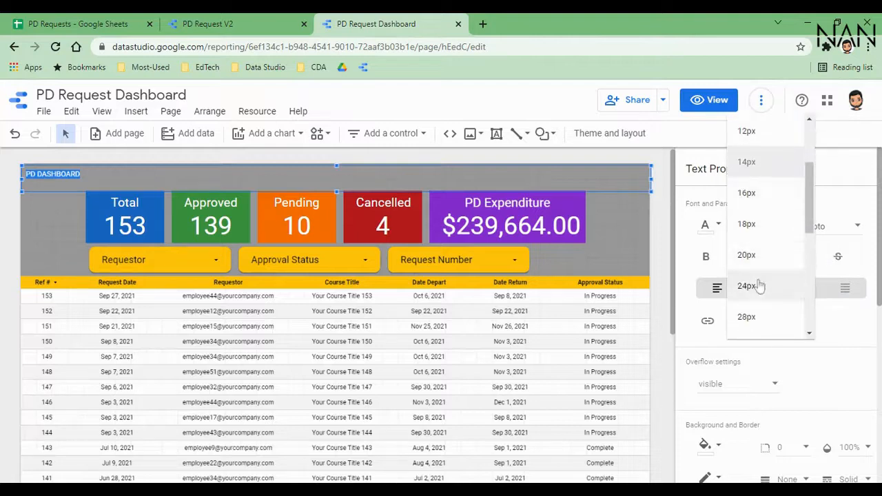
{"action": "left_click", "coordinate": [755, 252]}
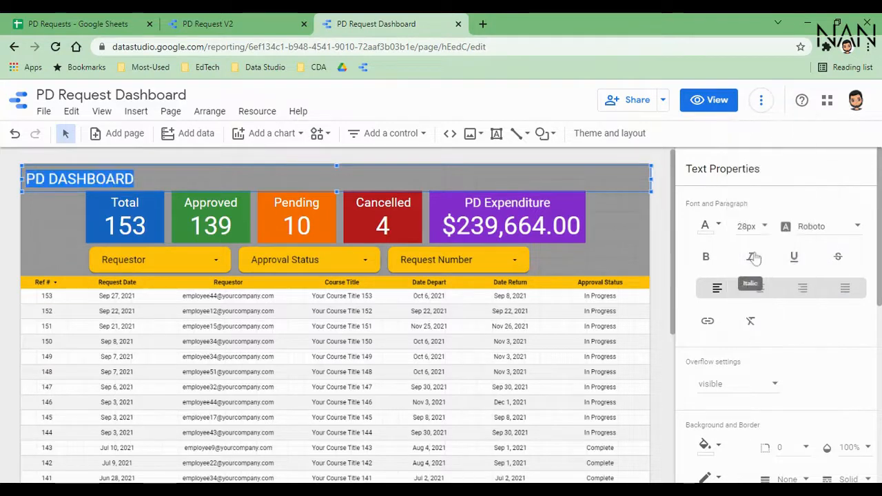
- Set the "PD DASHBOARD" banner title in bold Ubuntu and center it
{"action": "left_click", "coordinate": [822, 229]}
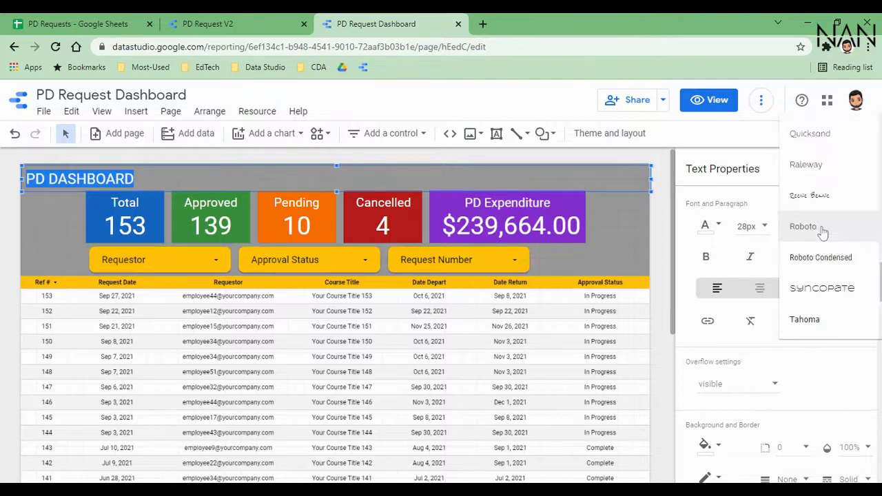
{"action": "scroll", "coordinate": [822, 233], "scroll_direction": "down", "scroll_amount": 2}
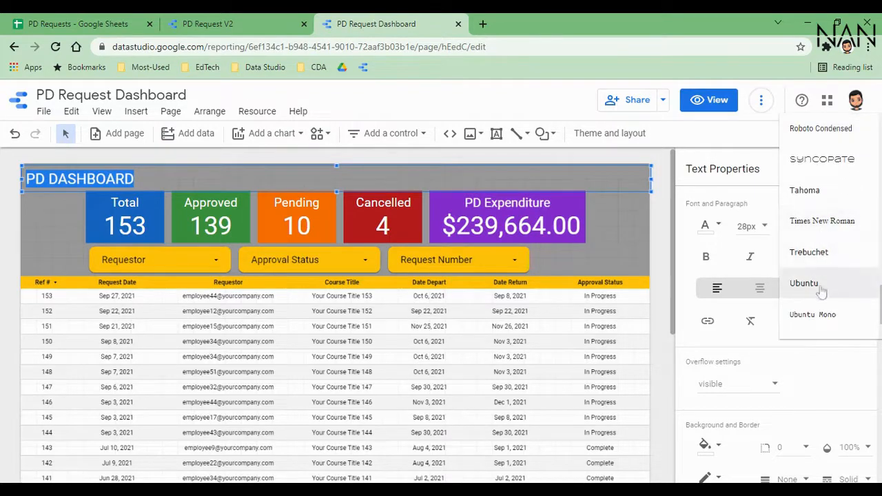
{"action": "left_click", "coordinate": [805, 285]}
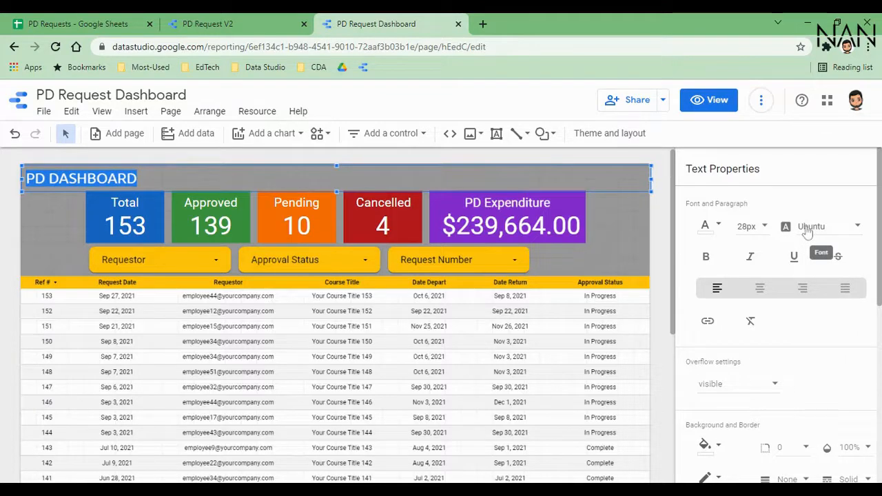
{"action": "left_click", "coordinate": [706, 258]}
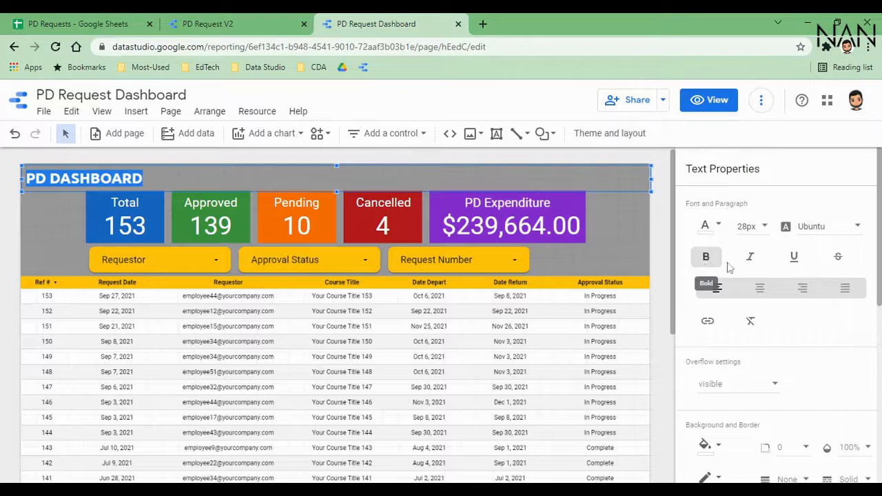
{"action": "left_click", "coordinate": [761, 291]}
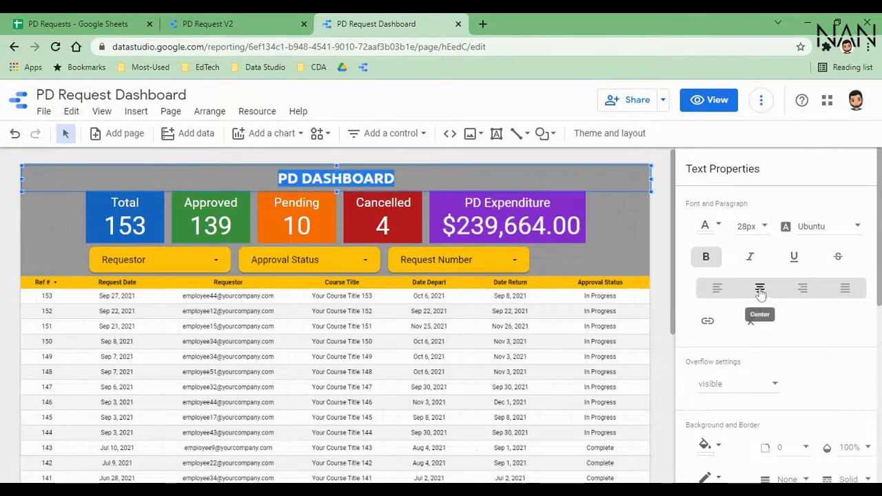
{"action": "left_click", "coordinate": [664, 248]}
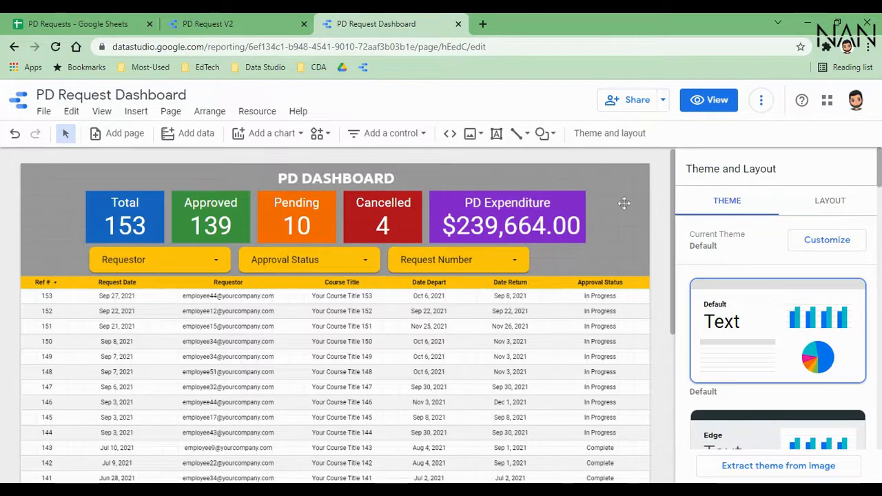
- Set the banner background rectangle's opacity to 100%
{"action": "left_click", "coordinate": [641, 255]}
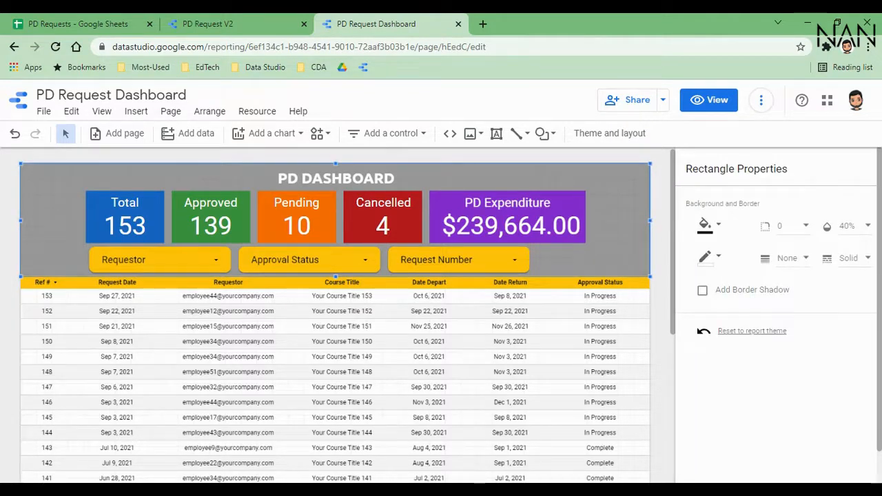
{"action": "left_click", "coordinate": [864, 235]}
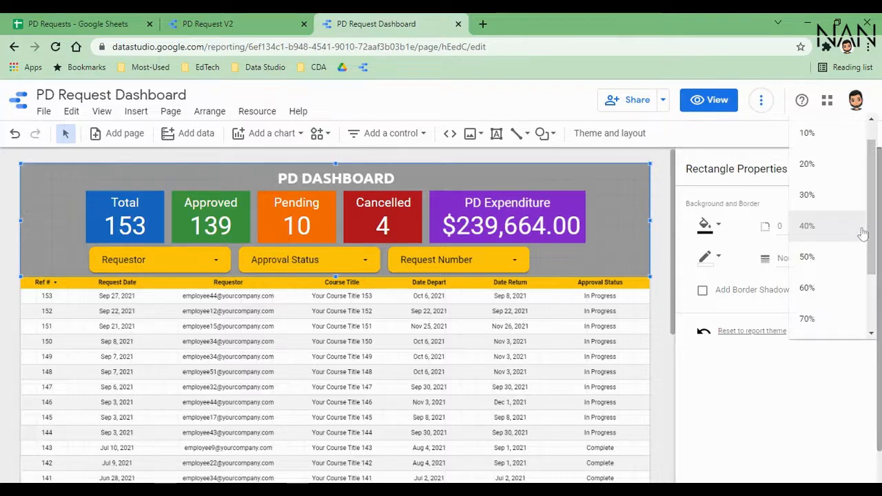
{"action": "scroll", "coordinate": [832, 311], "scroll_direction": "down", "scroll_amount": 1}
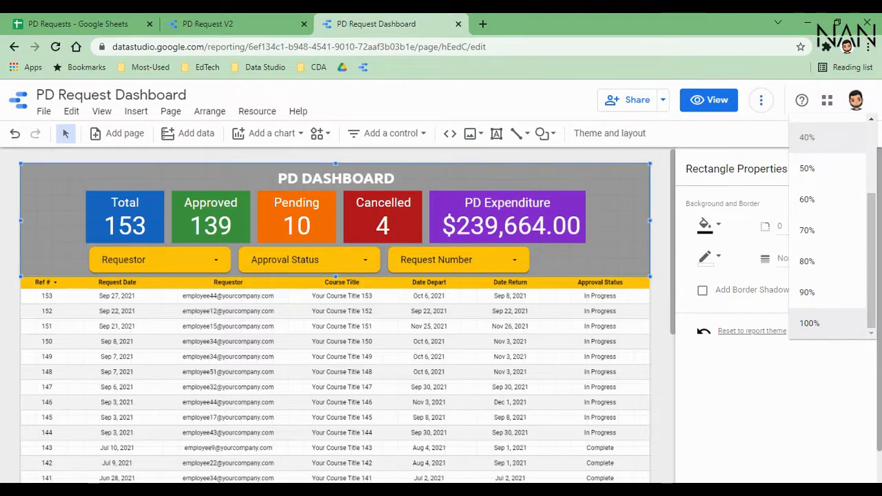
{"action": "left_click", "coordinate": [820, 327]}
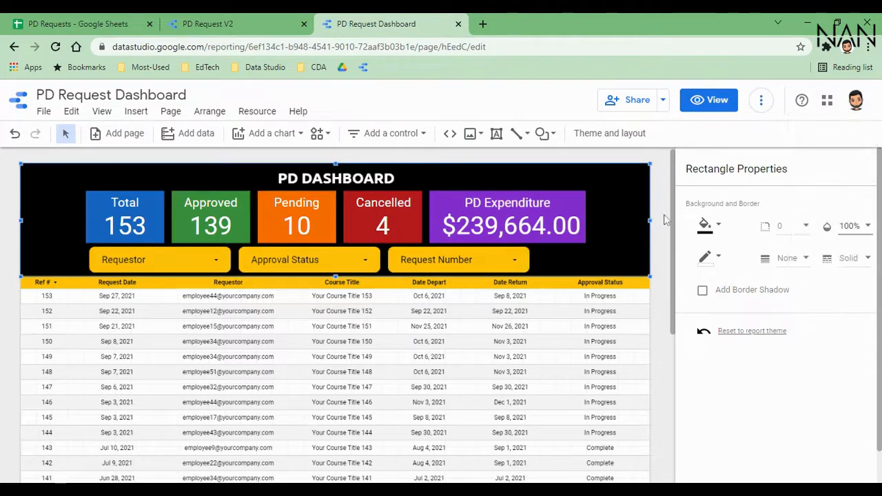
{"action": "left_click", "coordinate": [791, 125]}
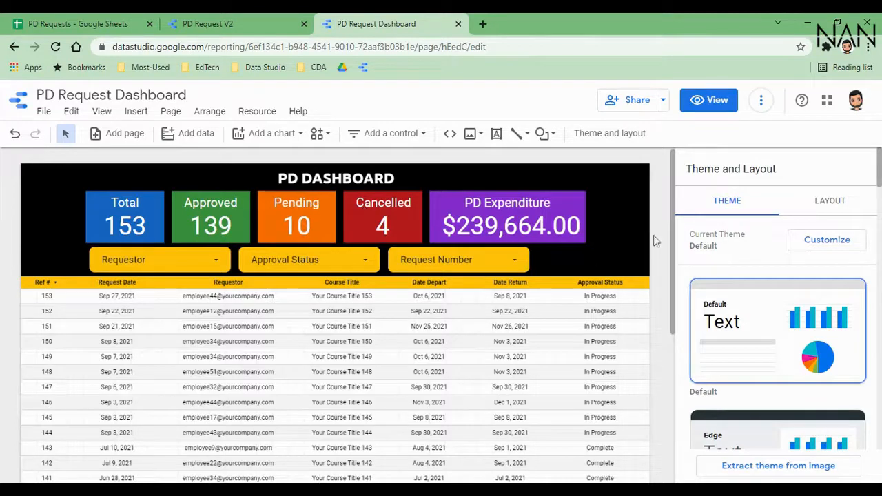
{"action": "scroll", "coordinate": [666, 238], "scroll_direction": "down", "scroll_amount": 1}
{"action": "scroll", "coordinate": [663, 239], "scroll_direction": "down", "scroll_amount": 2}
{"action": "scroll", "coordinate": [663, 237], "scroll_direction": "up", "scroll_amount": 3}
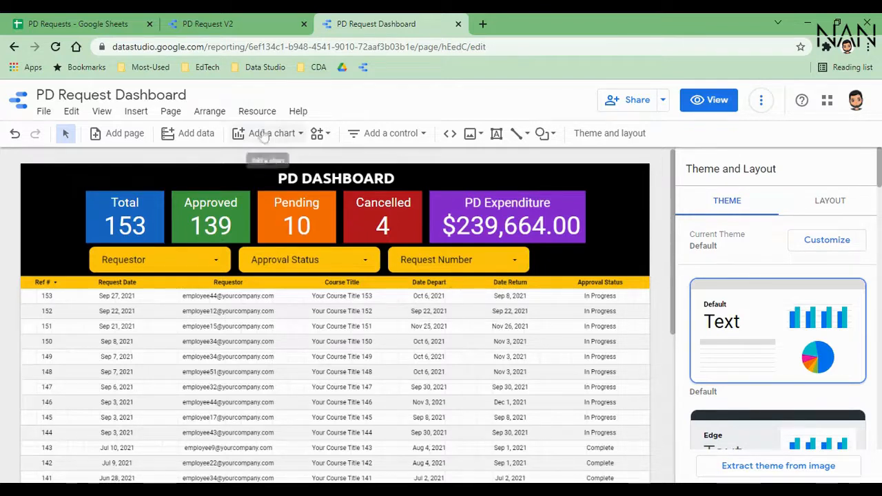
- Filter the PD Requests - Form Responses 1 data source by viewer email using the Email Address field, and grant consent to use the address
{"action": "left_click", "coordinate": [258, 113]}
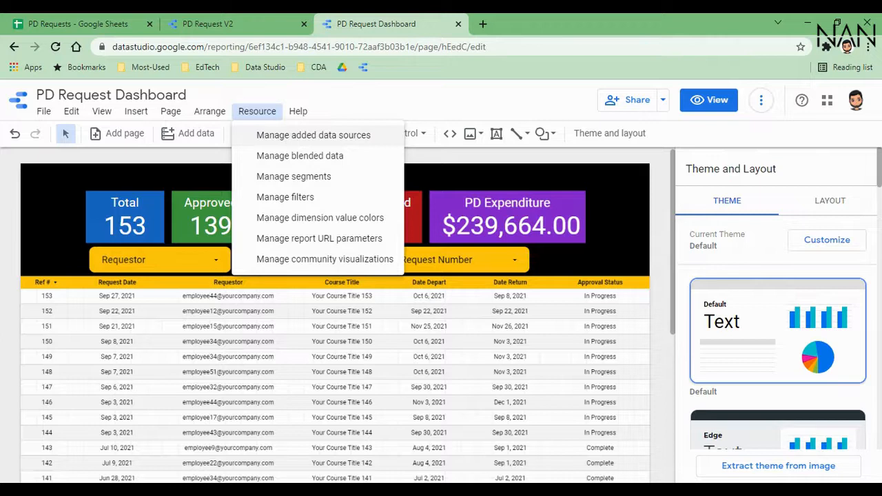
{"action": "left_click", "coordinate": [289, 135]}
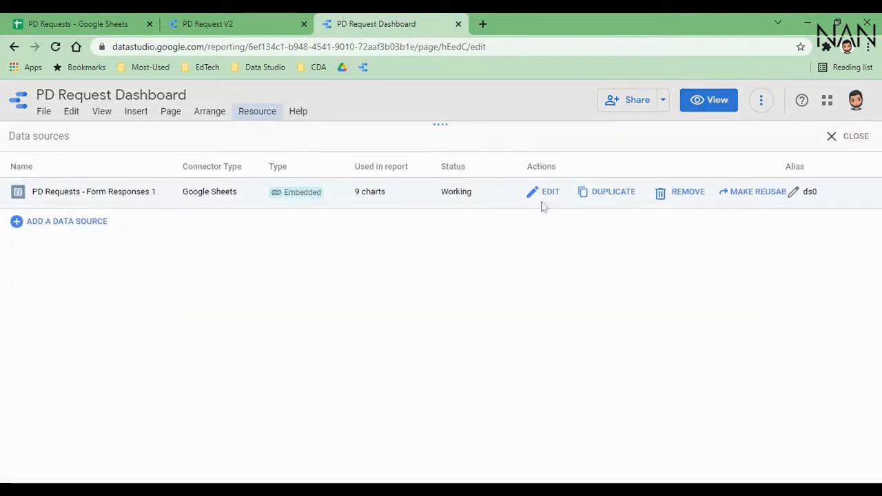
{"action": "left_click", "coordinate": [551, 196]}
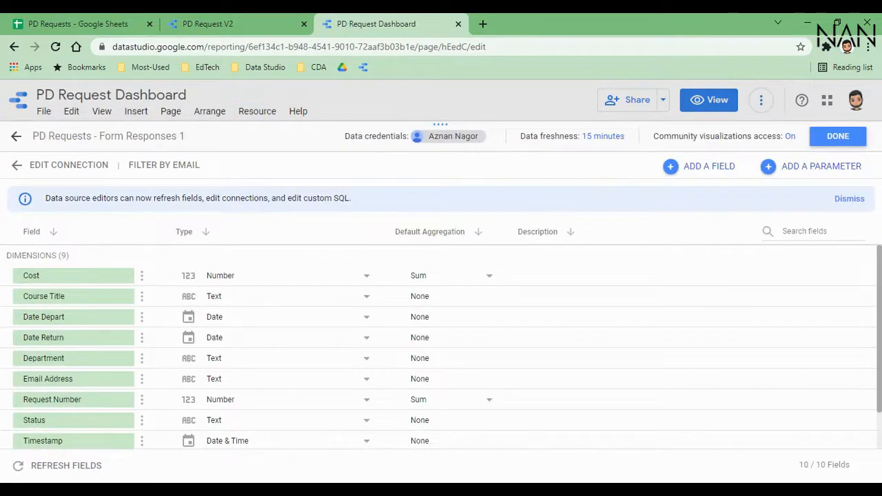
{"action": "left_click", "coordinate": [163, 170]}
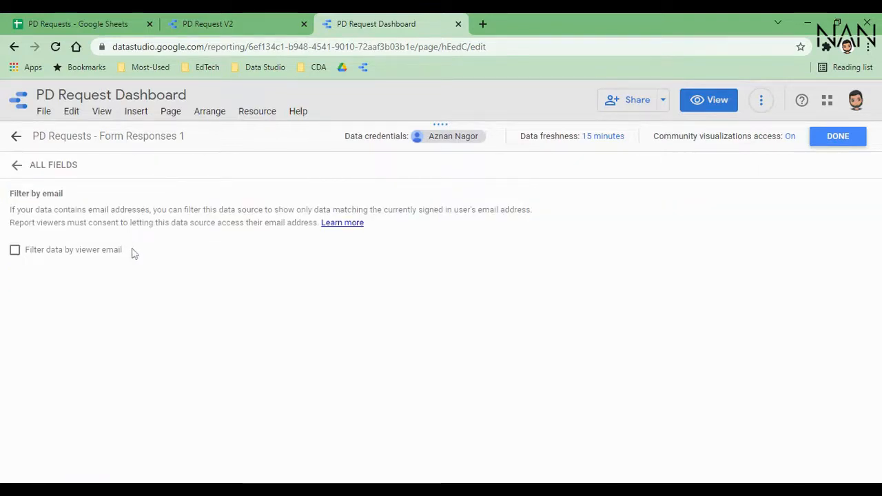
{"action": "left_click", "coordinate": [15, 252]}
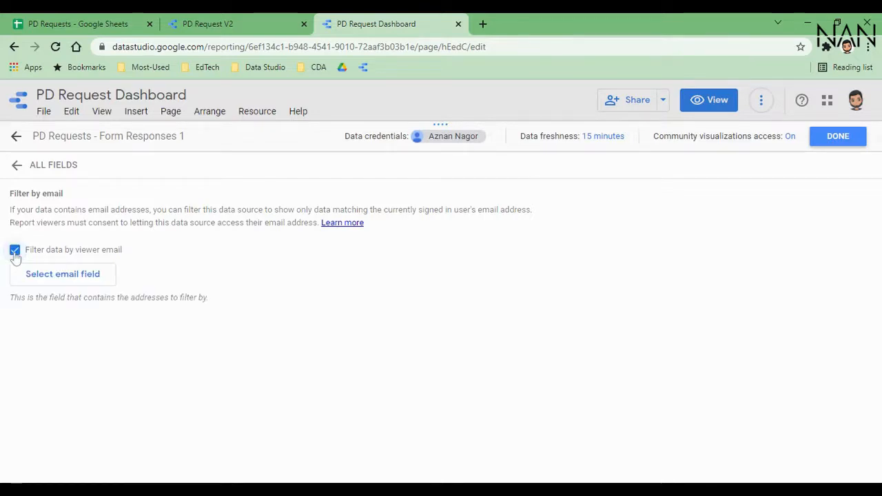
{"action": "left_click", "coordinate": [53, 279]}
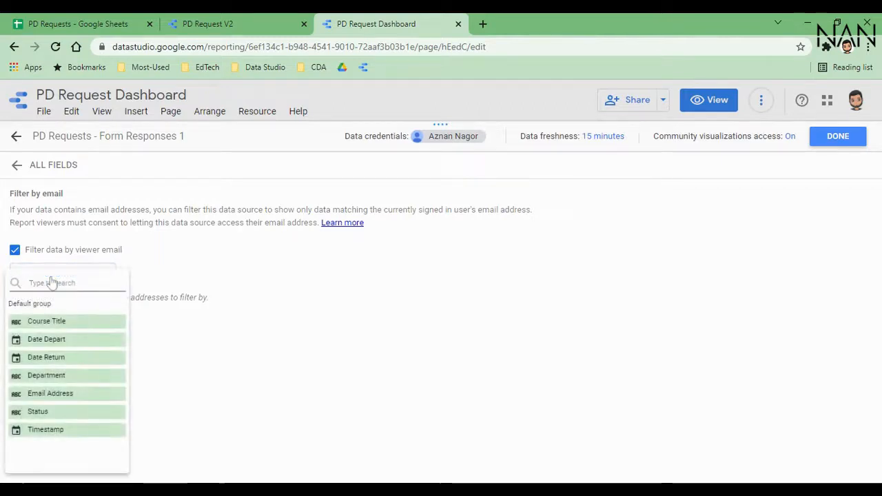
{"action": "left_click", "coordinate": [49, 393]}
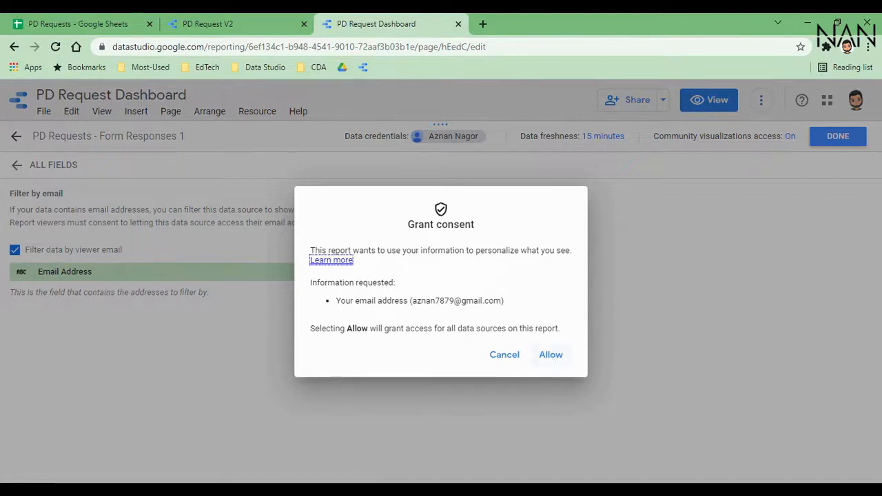
{"action": "left_click", "coordinate": [552, 357]}
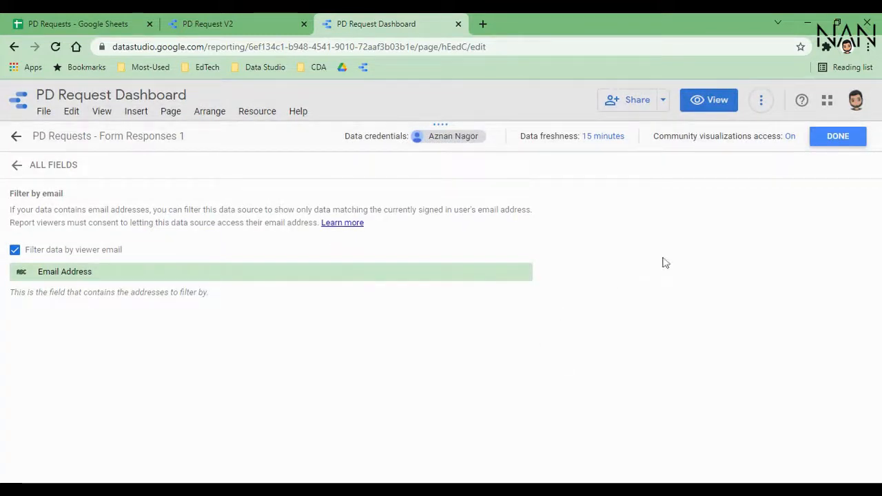
{"action": "left_click", "coordinate": [837, 141]}
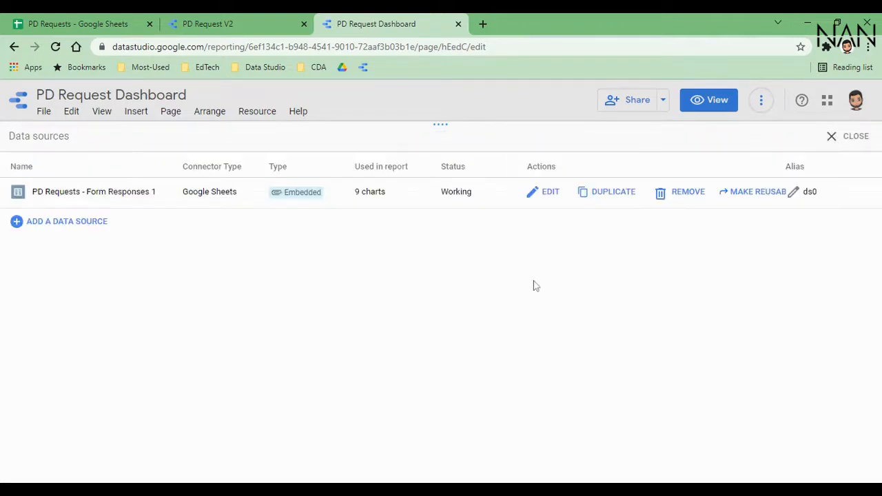
{"action": "left_click", "coordinate": [853, 141]}
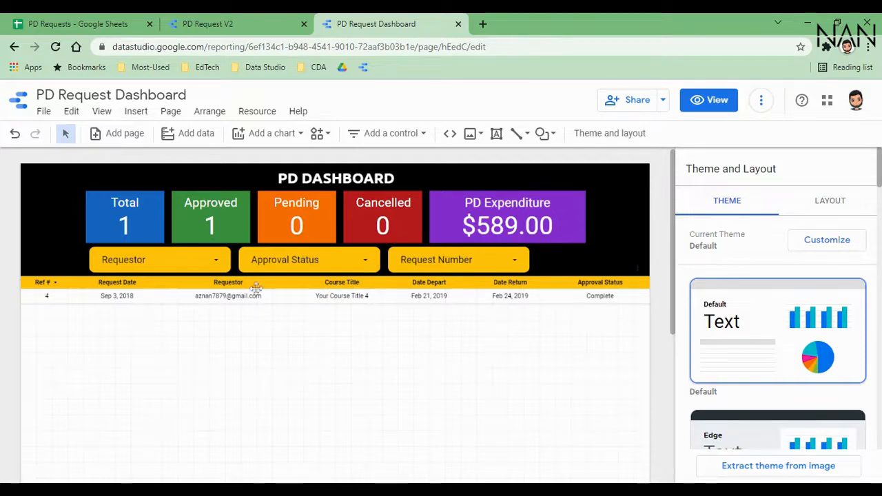
- Compare the requestor's email in the filtered table with the Email Address column in the PD Requests spreadsheet, and return to the dashboard report
{"action": "left_click", "coordinate": [234, 295]}
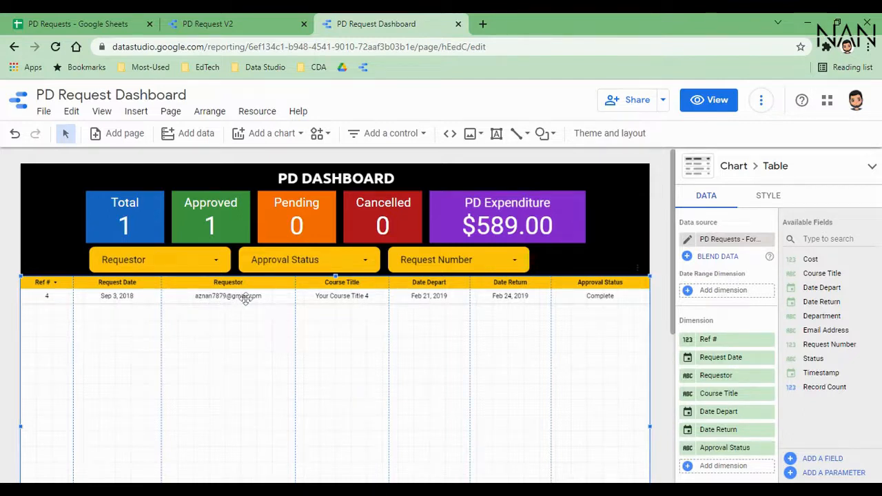
{"action": "left_click", "coordinate": [98, 25]}
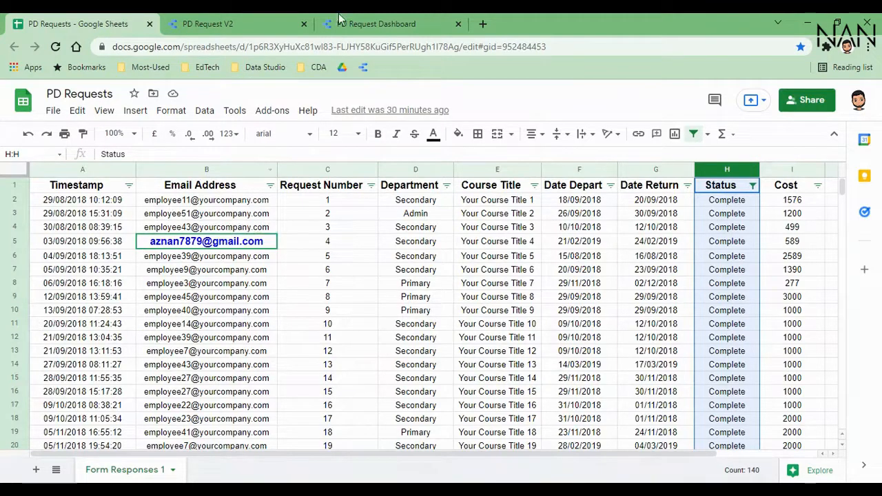
{"action": "left_click", "coordinate": [359, 26]}
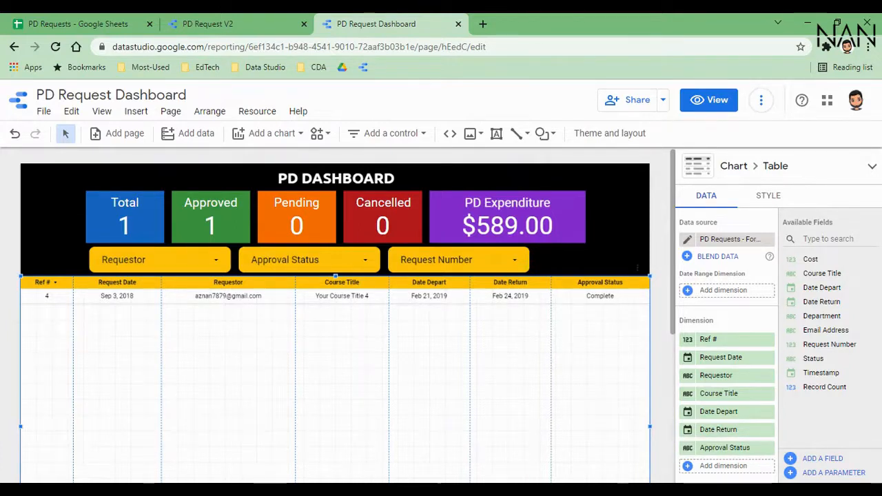
- Turn off the viewer email filter on the PD Requests - Form Responses 1 data source and return to the report
{"action": "left_click", "coordinate": [258, 113]}
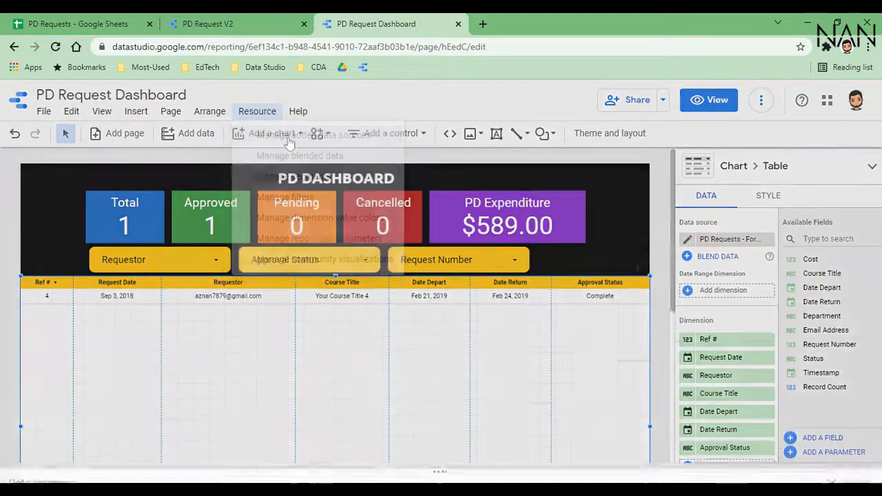
{"action": "left_click", "coordinate": [290, 138]}
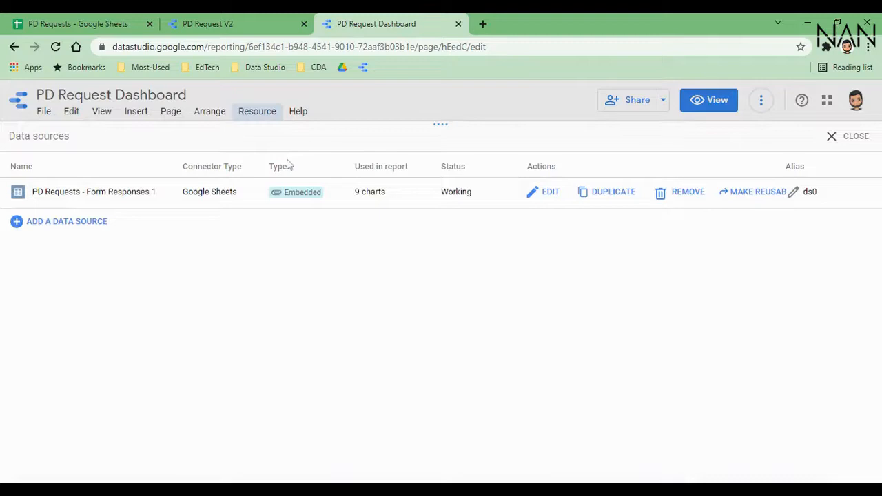
{"action": "left_click", "coordinate": [547, 196]}
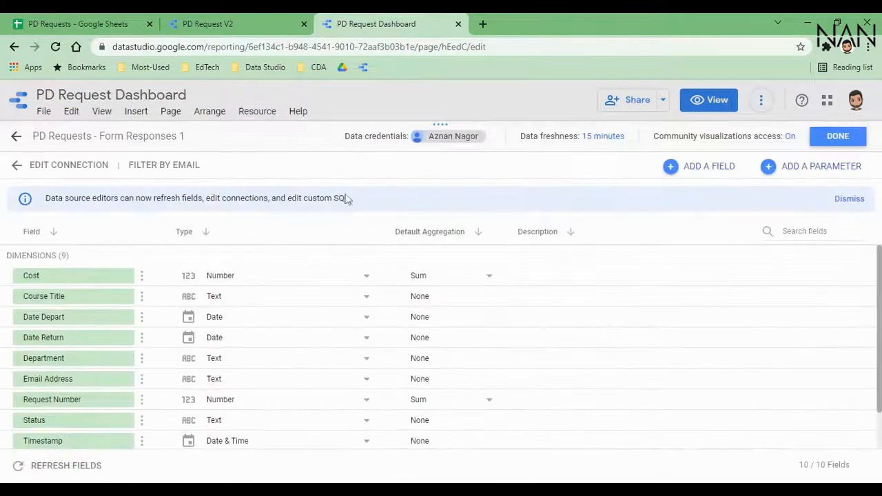
{"action": "left_click", "coordinate": [156, 170]}
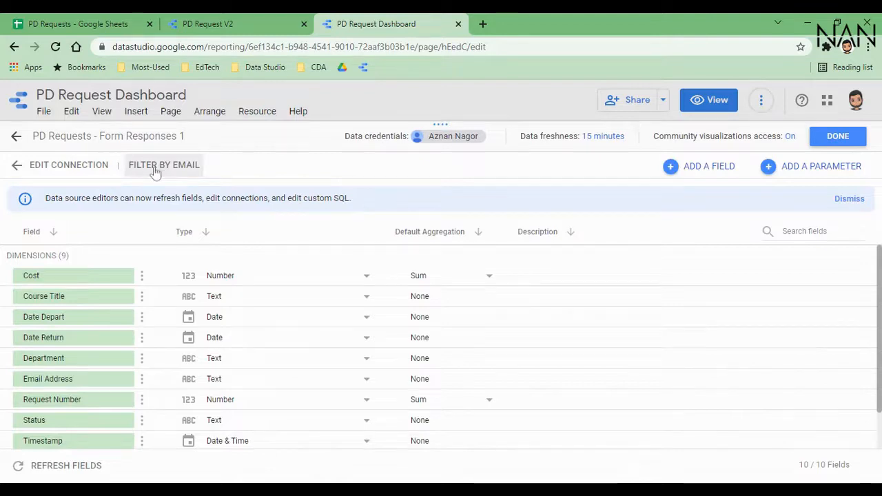
{"action": "left_click", "coordinate": [15, 253]}
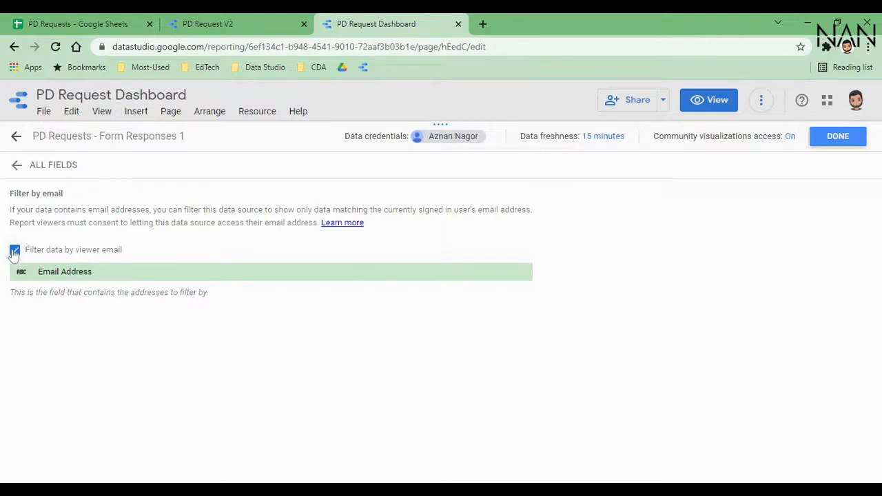
{"action": "left_click", "coordinate": [15, 253]}
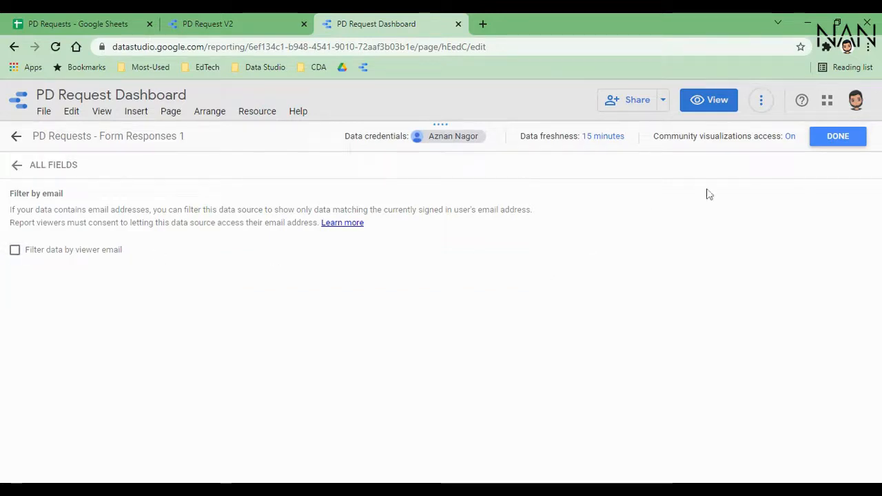
{"action": "left_click", "coordinate": [845, 137]}
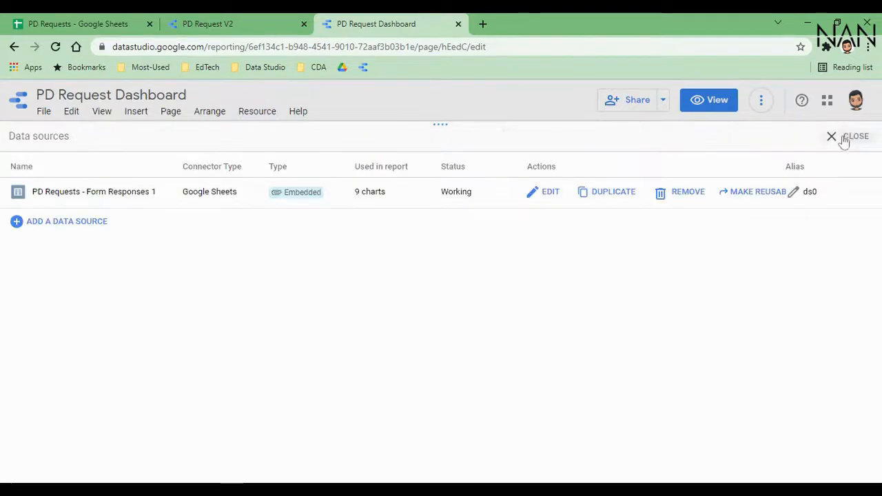
{"action": "left_click", "coordinate": [848, 137]}
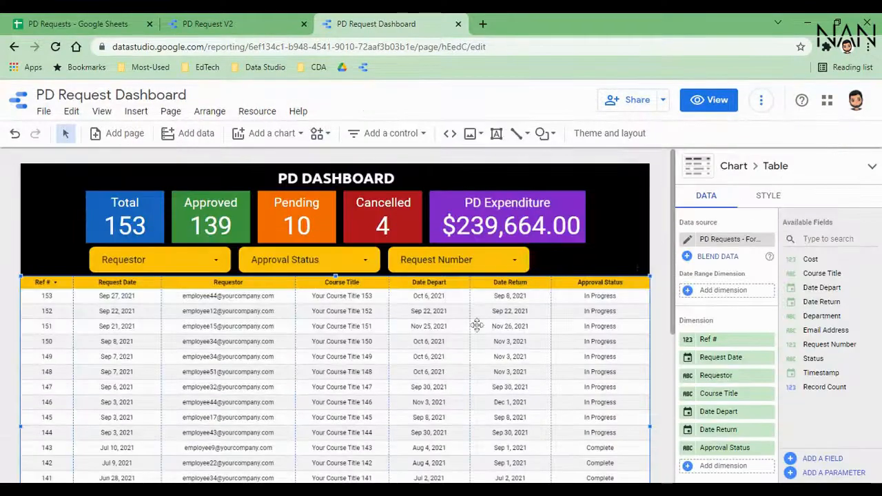